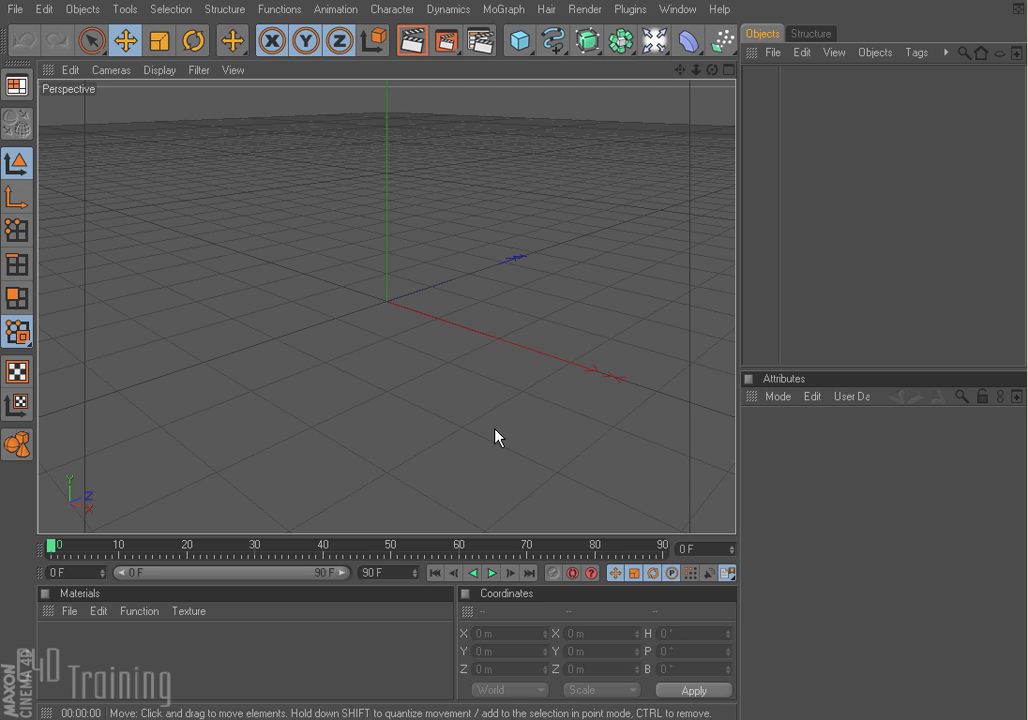
Step: Add a Matrix Object, test-render it, then delete it
left_click(508, 10)
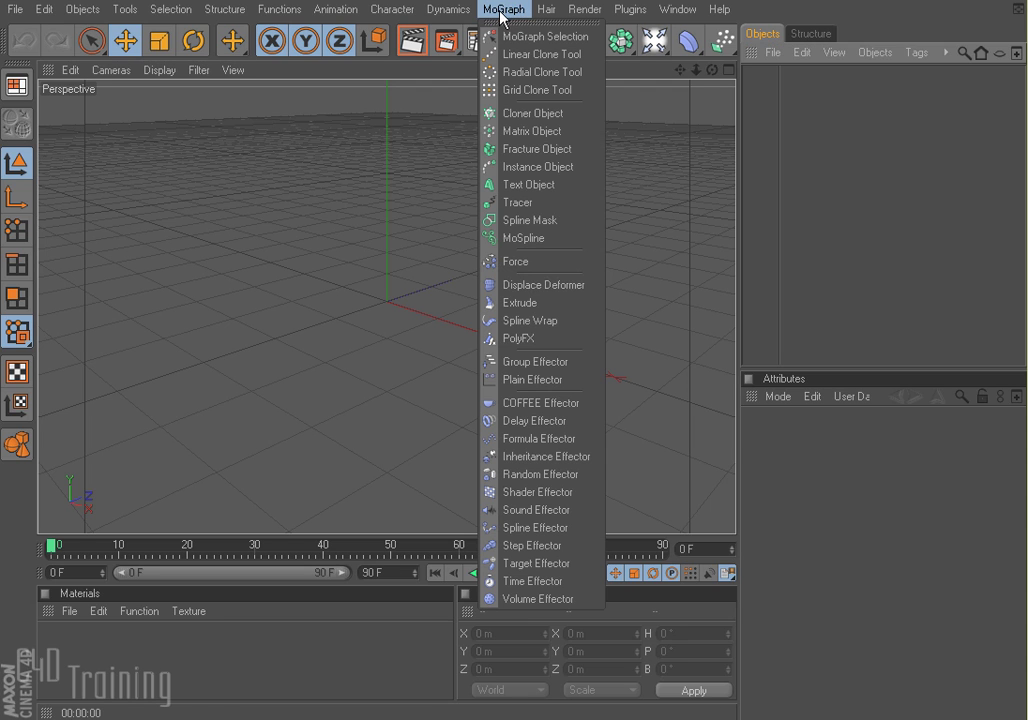
left_click(531, 132)
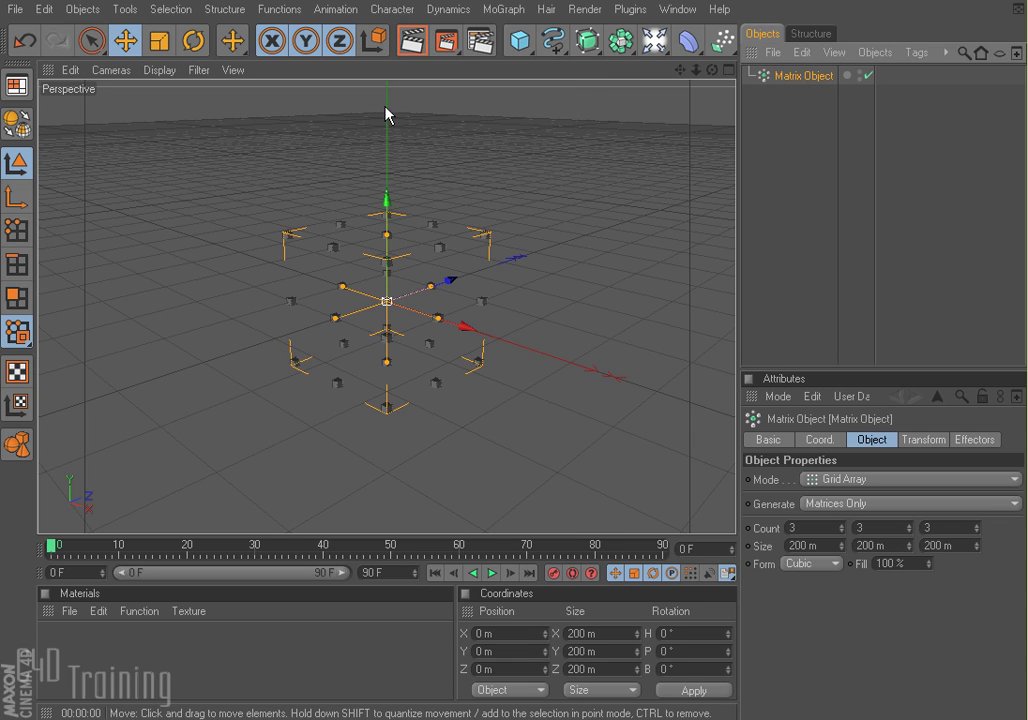
left_click(410, 42)
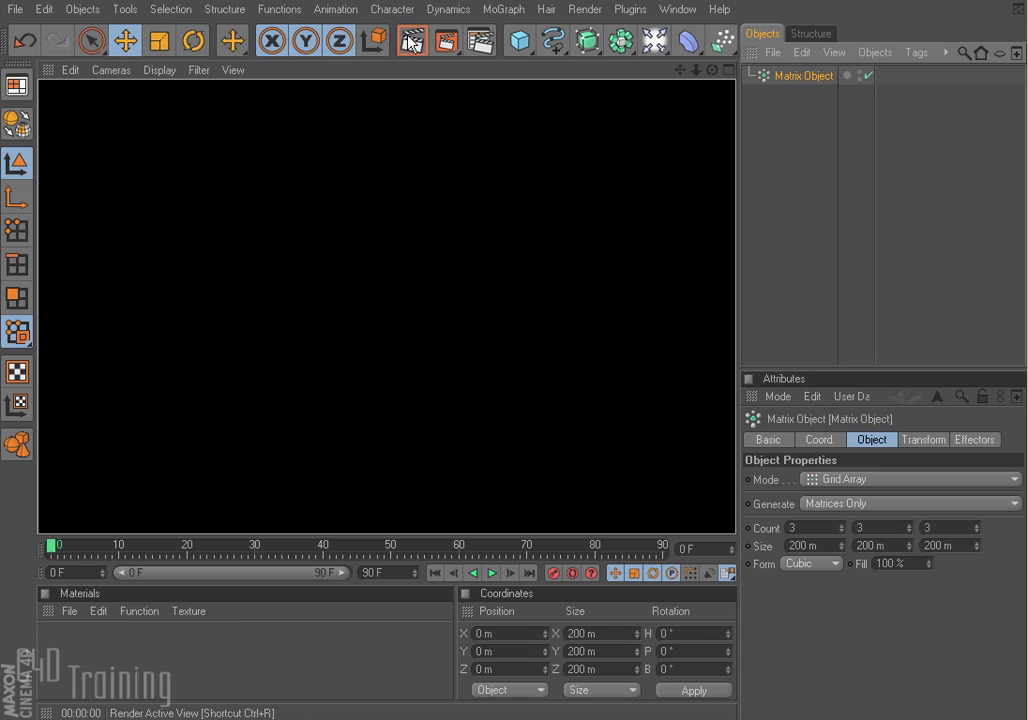
left_click(453, 253)
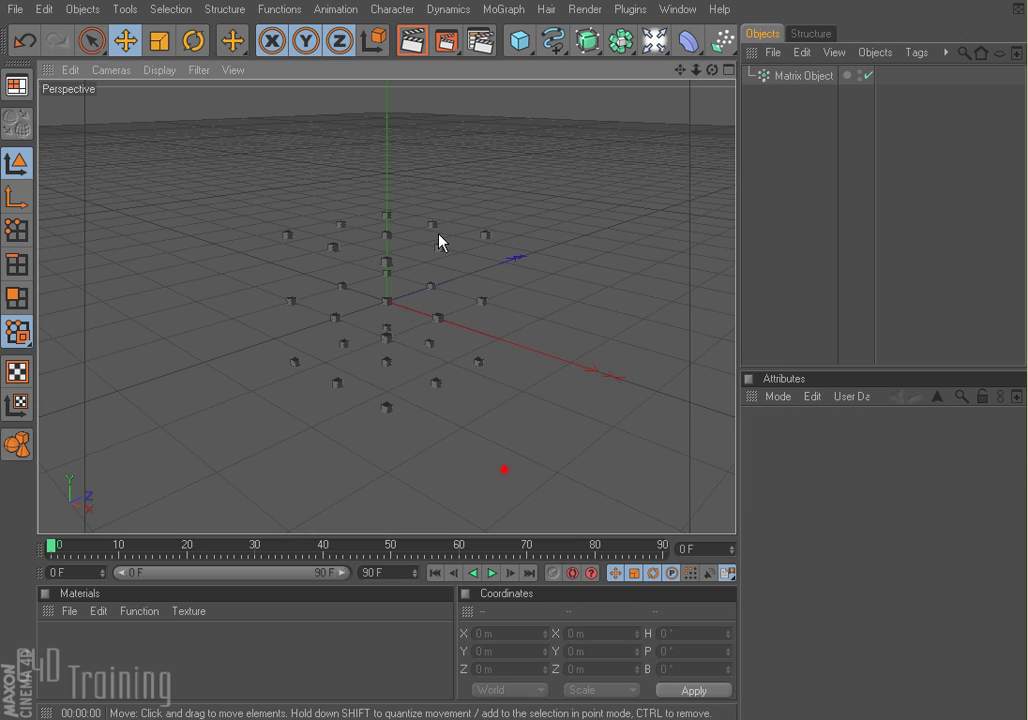
left_click(802, 78)
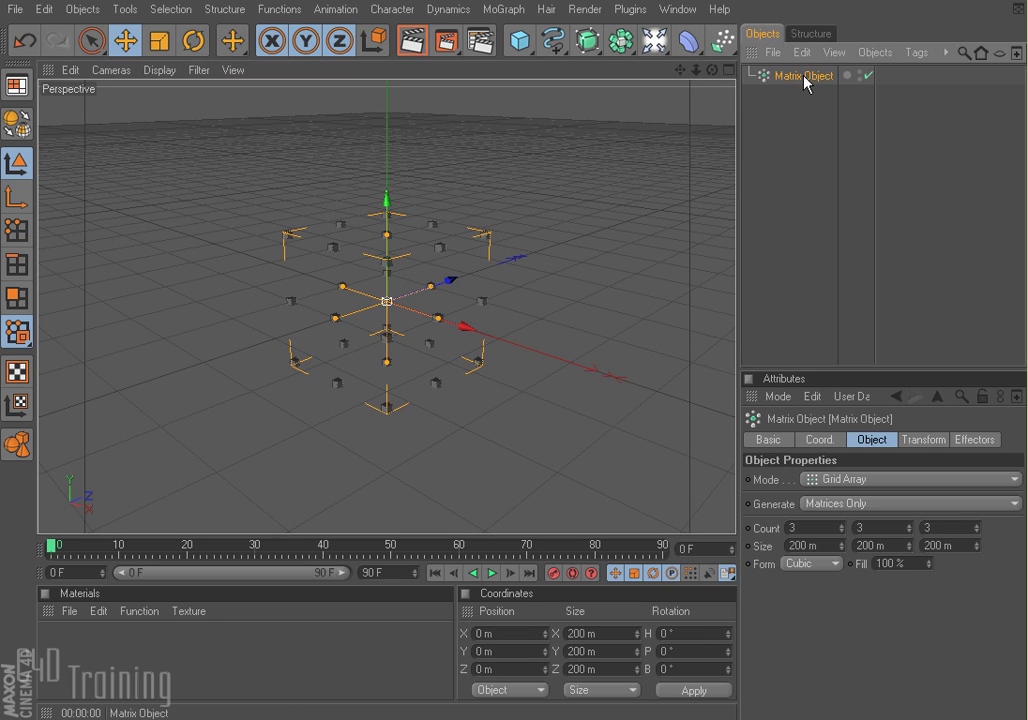
key("Delete")
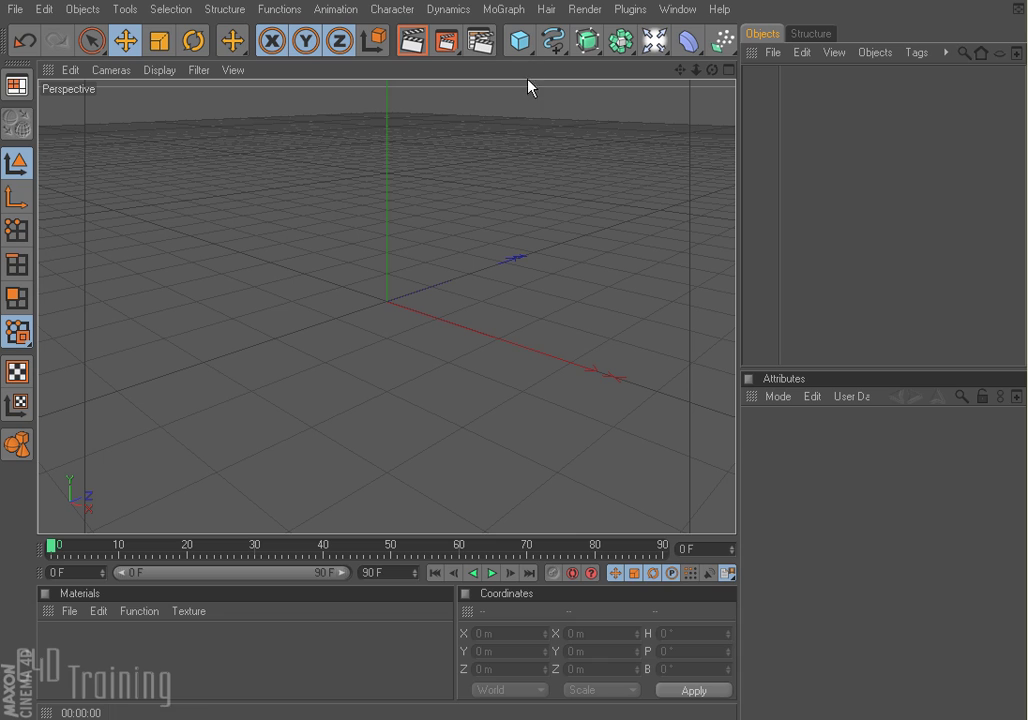
Step: Add a Cloner Object and a Cube scaled to 35.9 m, nested under the Cloner
left_click(508, 9)
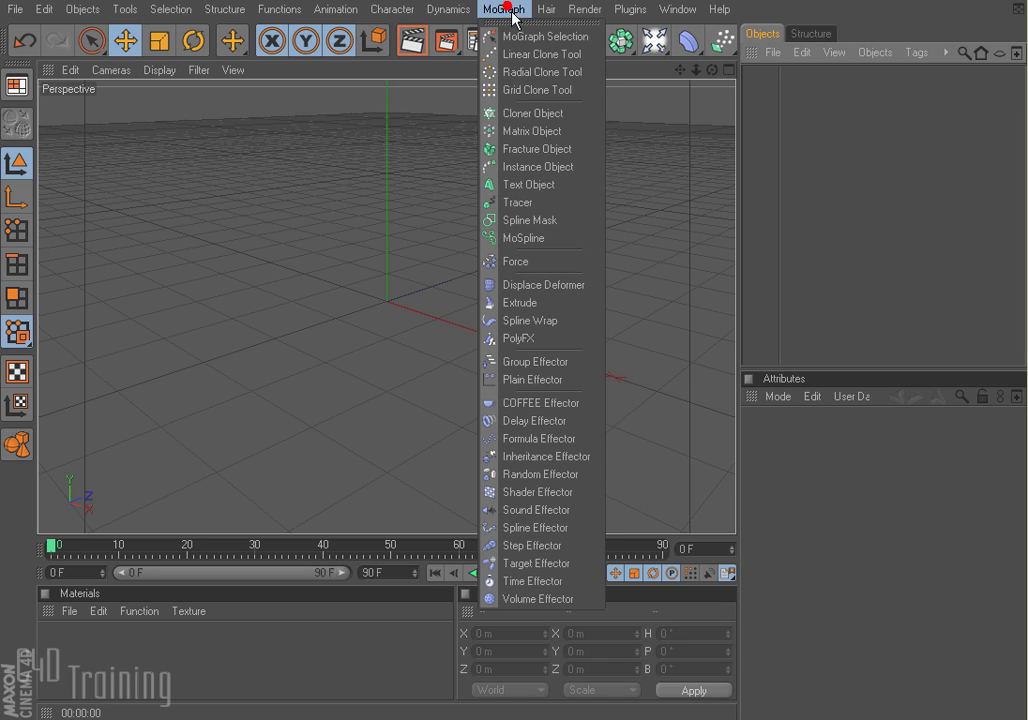
left_click(540, 113)
left_click_drag(519, 41, 556, 88)
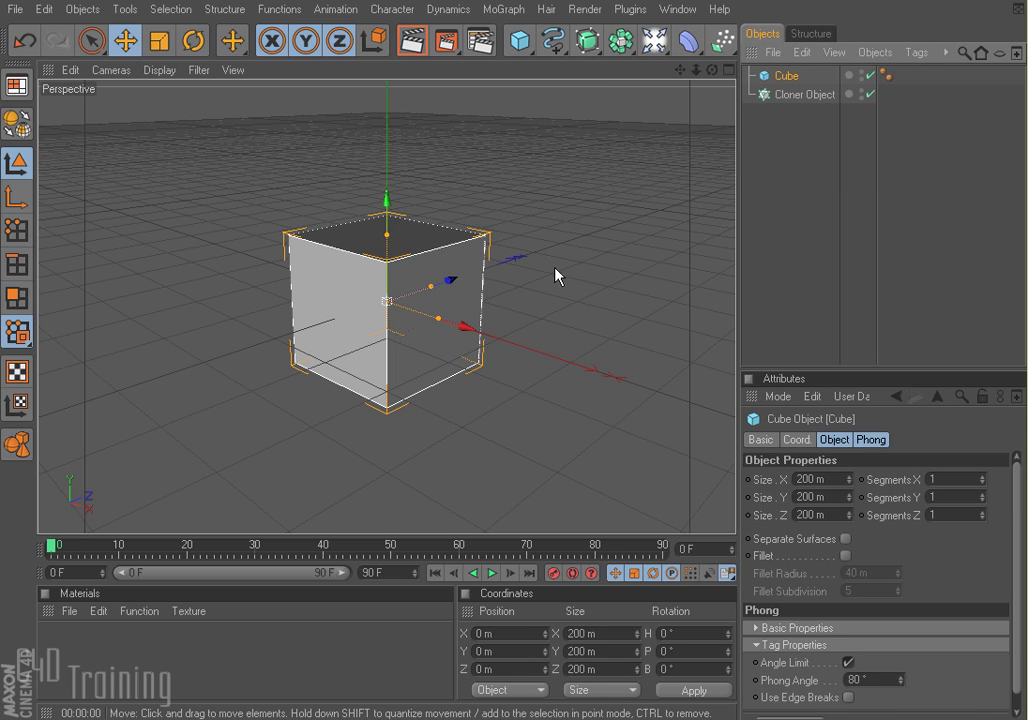
key("t")
left_click_drag(623, 188, 240, 480)
left_click(786, 76)
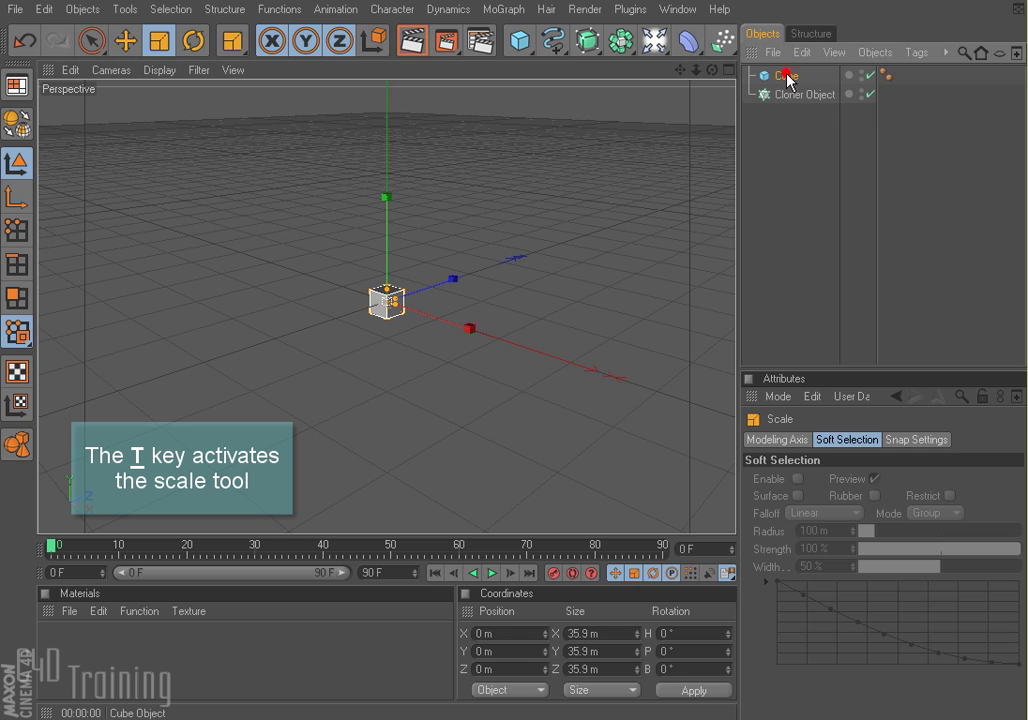
left_click_drag(790, 96, 792, 96)
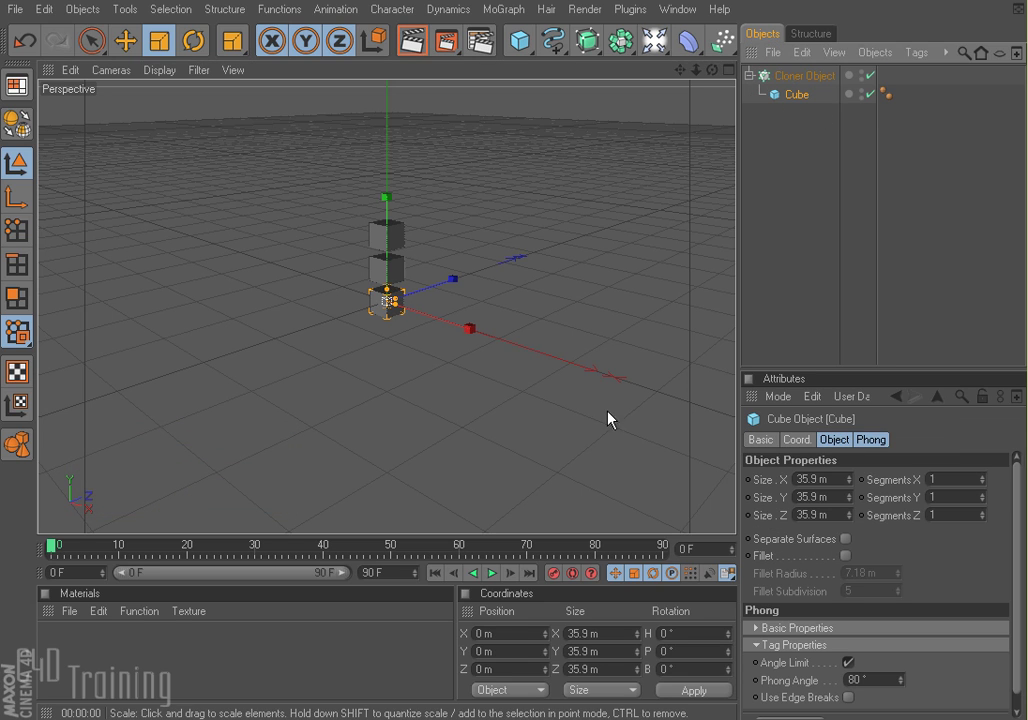
left_click(812, 76)
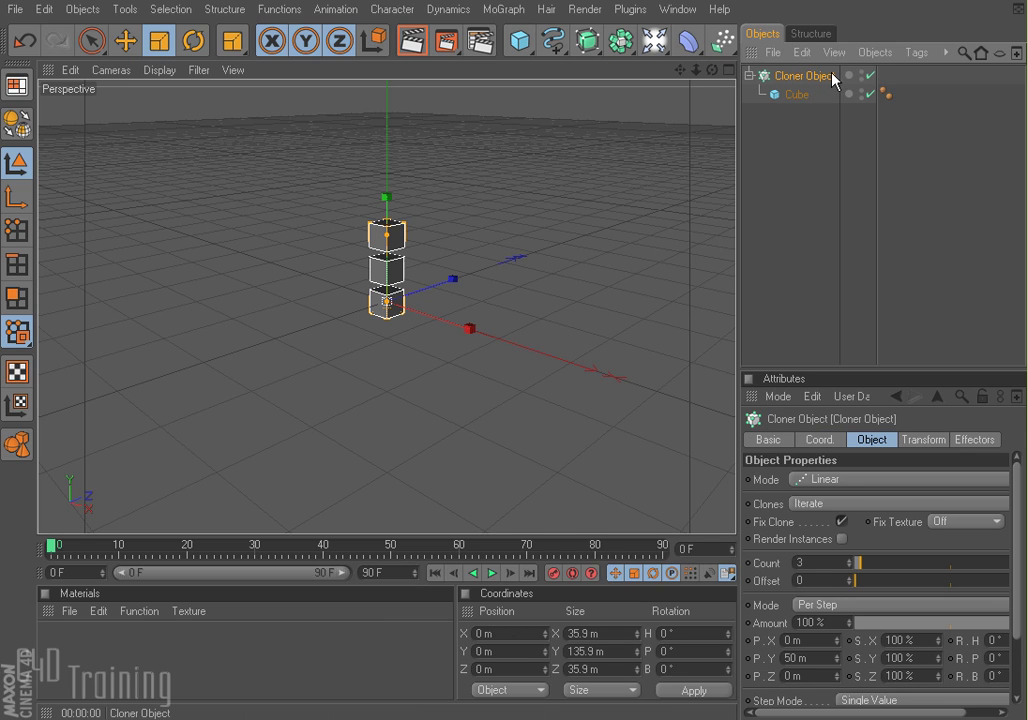
Step: Set the Cloner's Mode to Object, add a Matrix Object and test-render the view
left_click(840, 482)
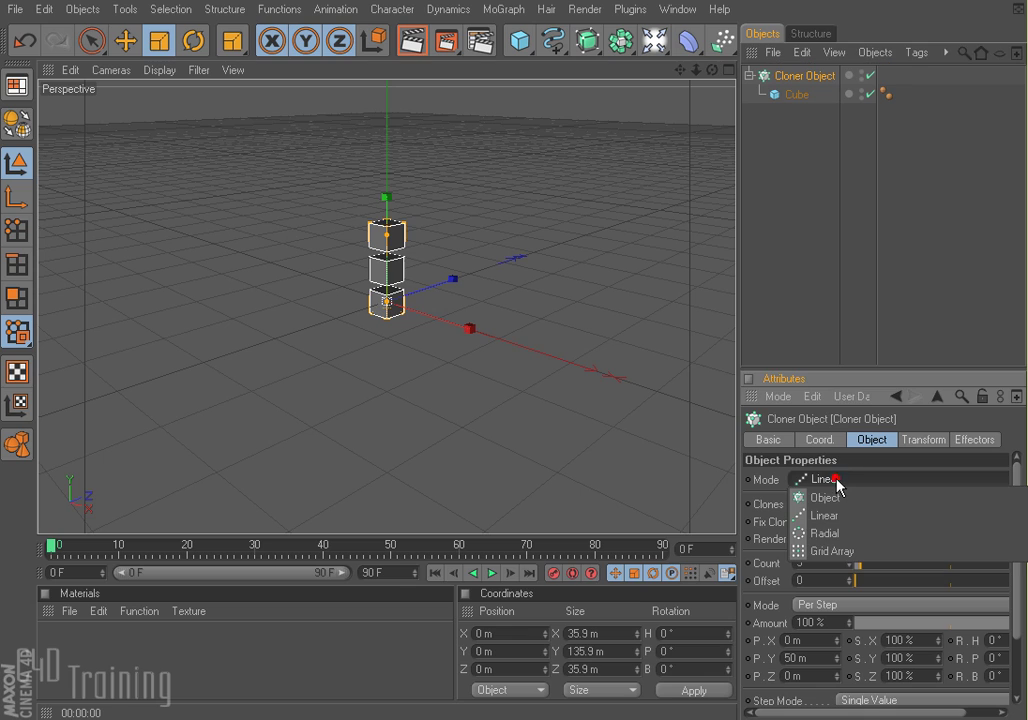
left_click(836, 500)
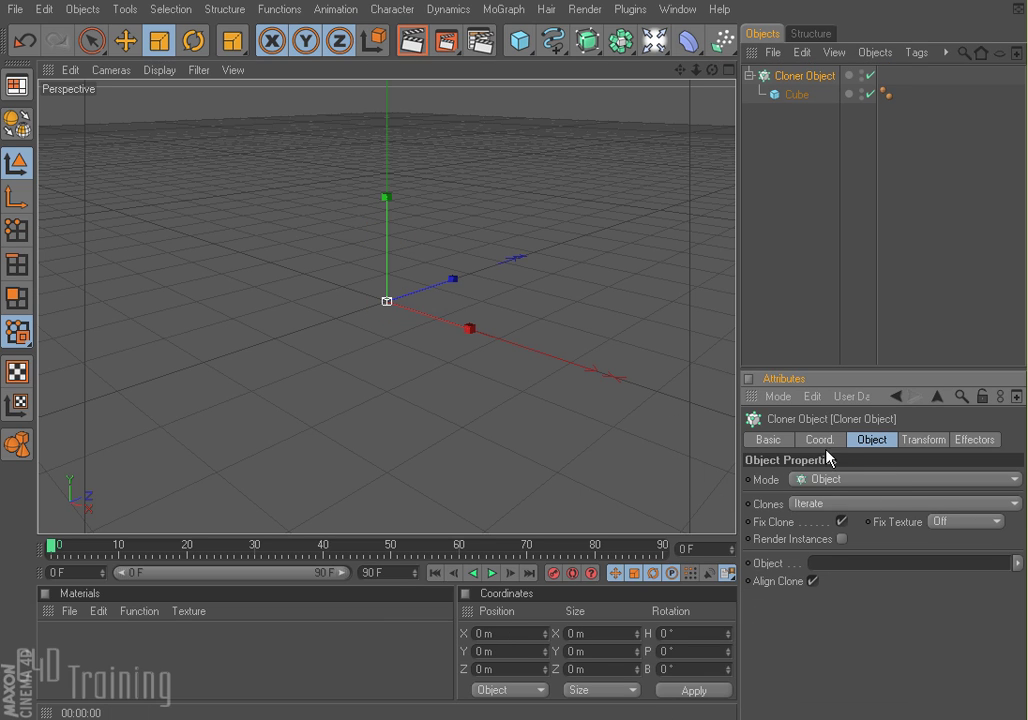
left_click(504, 9)
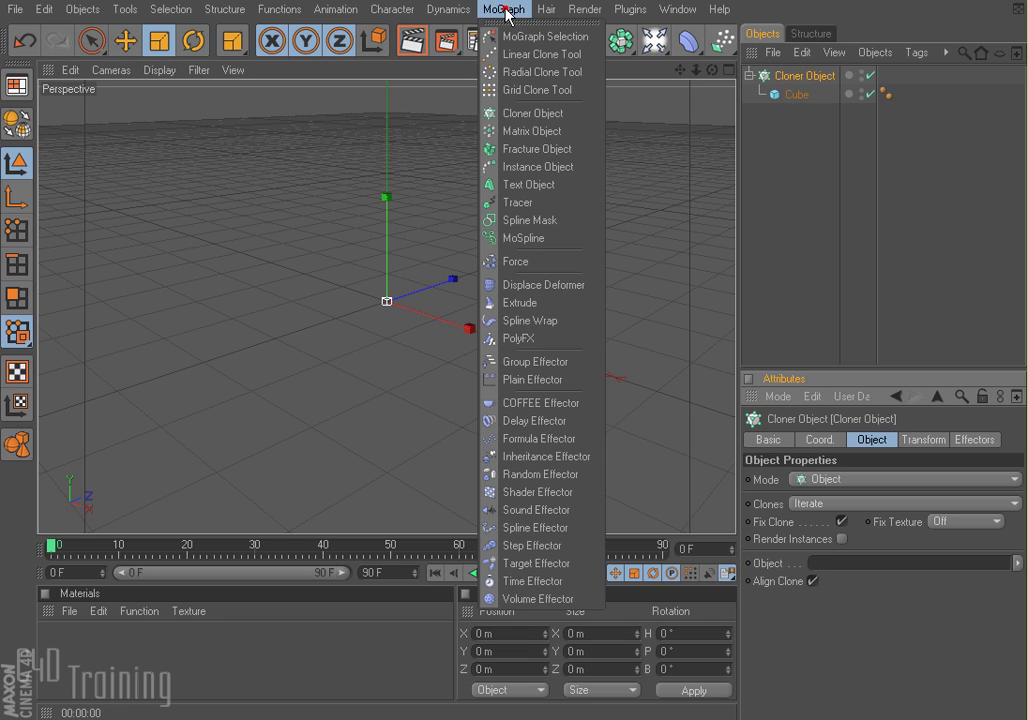
left_click(532, 131)
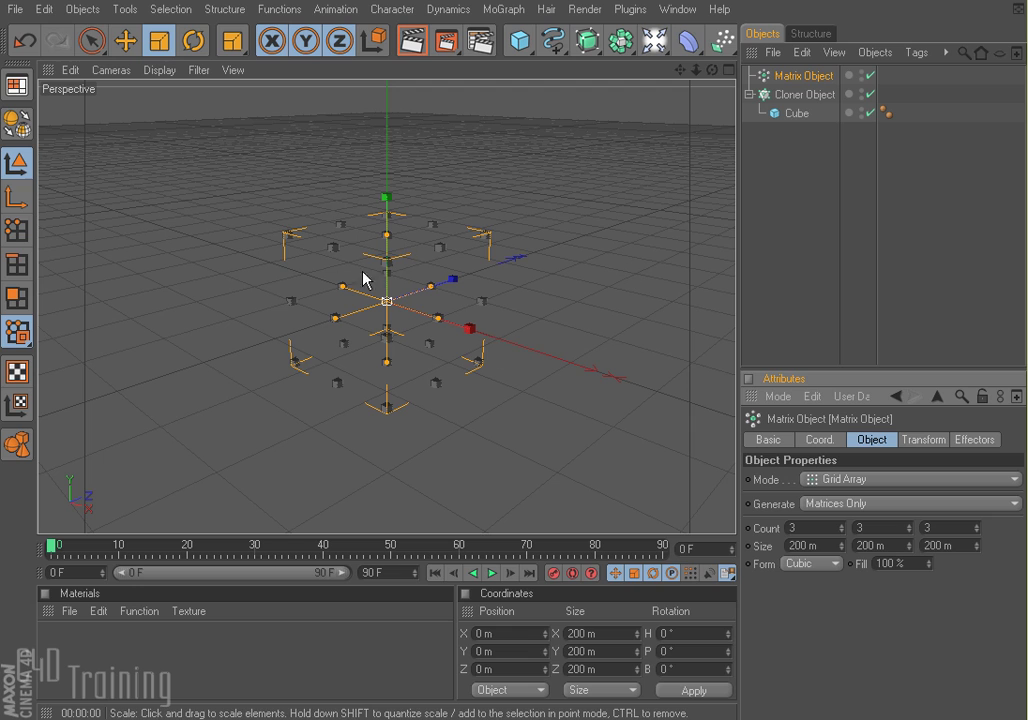
left_click(410, 42)
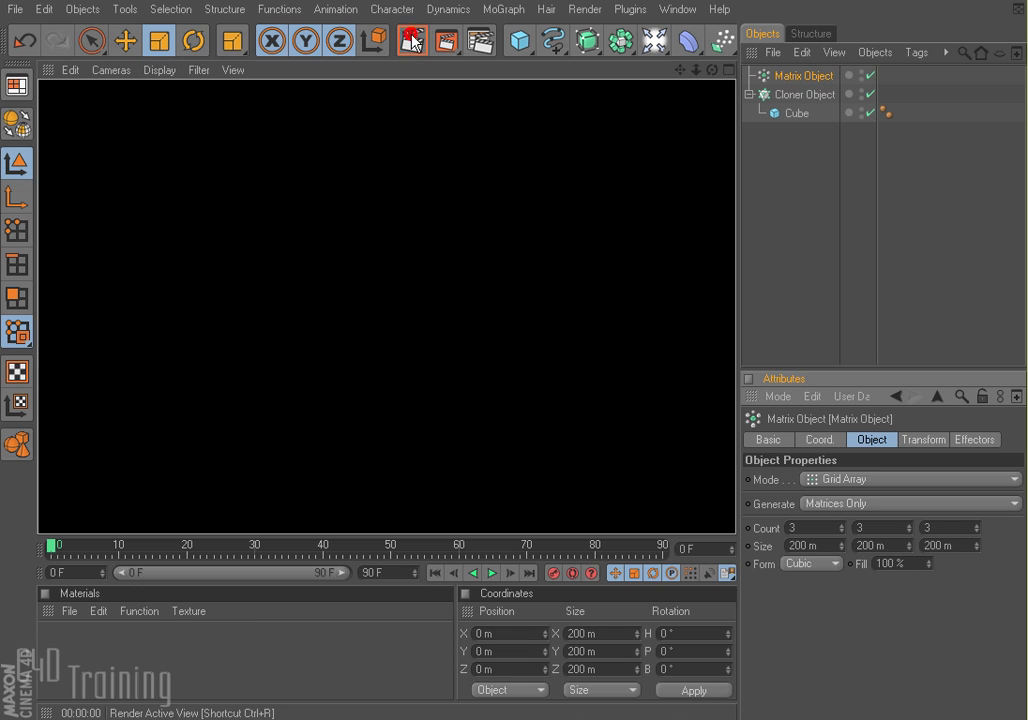
left_click(703, 187)
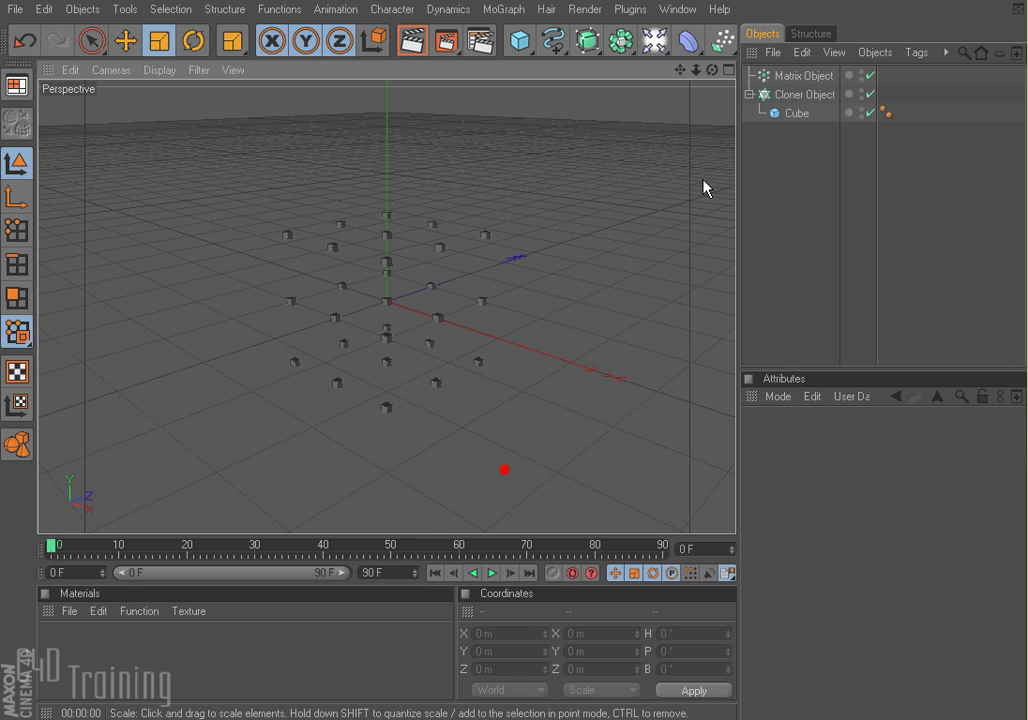
Step: Keep the Cloner in Object mode and link the Matrix Object as its source object
left_click(816, 95)
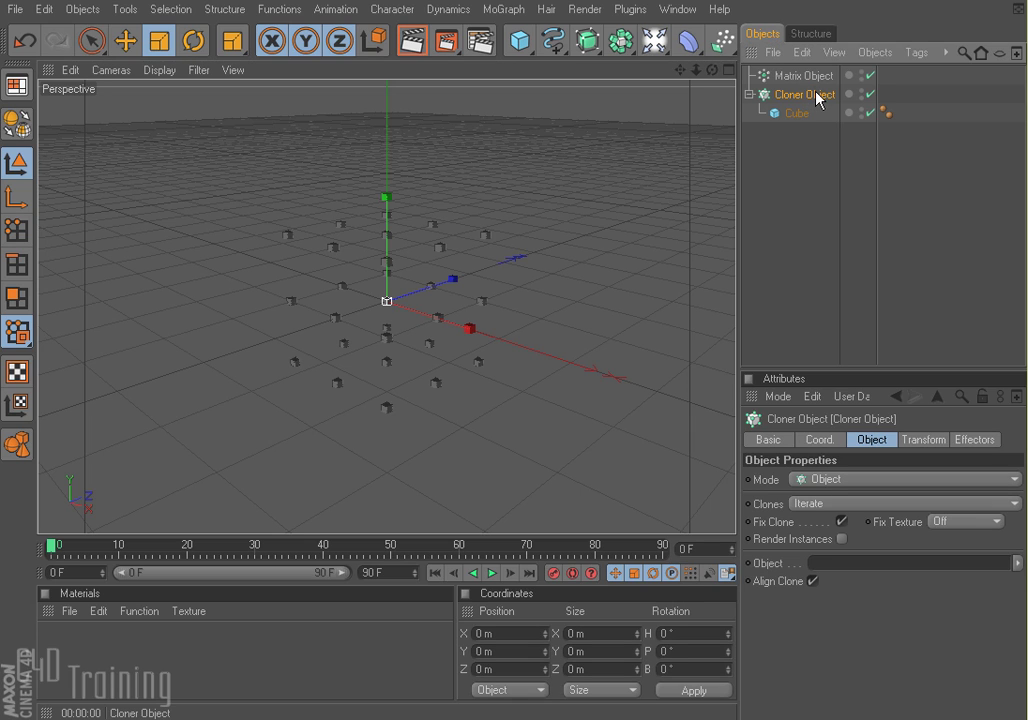
left_click(865, 487)
left_click(864, 484)
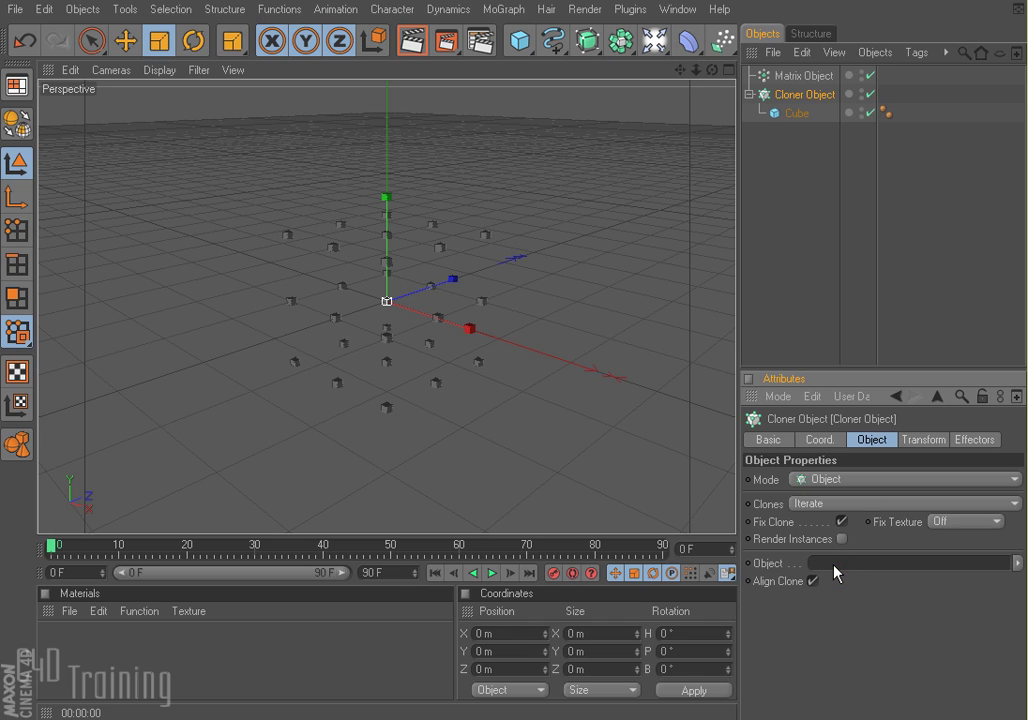
mouse_move(806, 76)
left_mouse_down()
mouse_move(795, 76)
mouse_move(833, 574)
mouse_move(840, 566)
left_mouse_up()
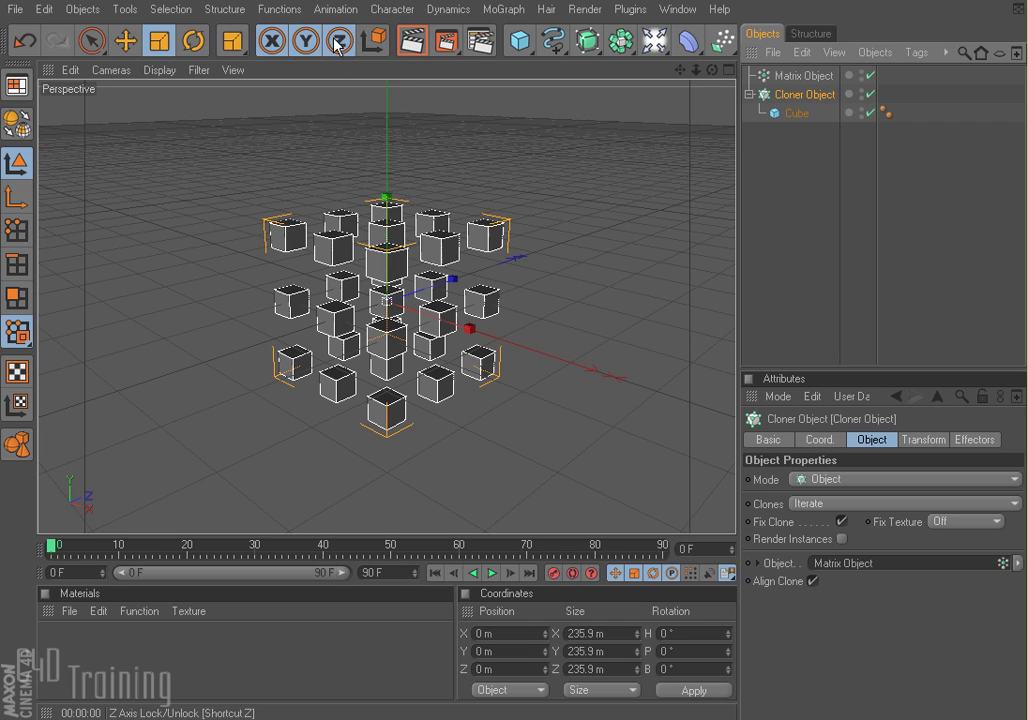
Step: Render and orbit to inspect the cubes on the matrix points, then select the Matrix Object
left_click(414, 41)
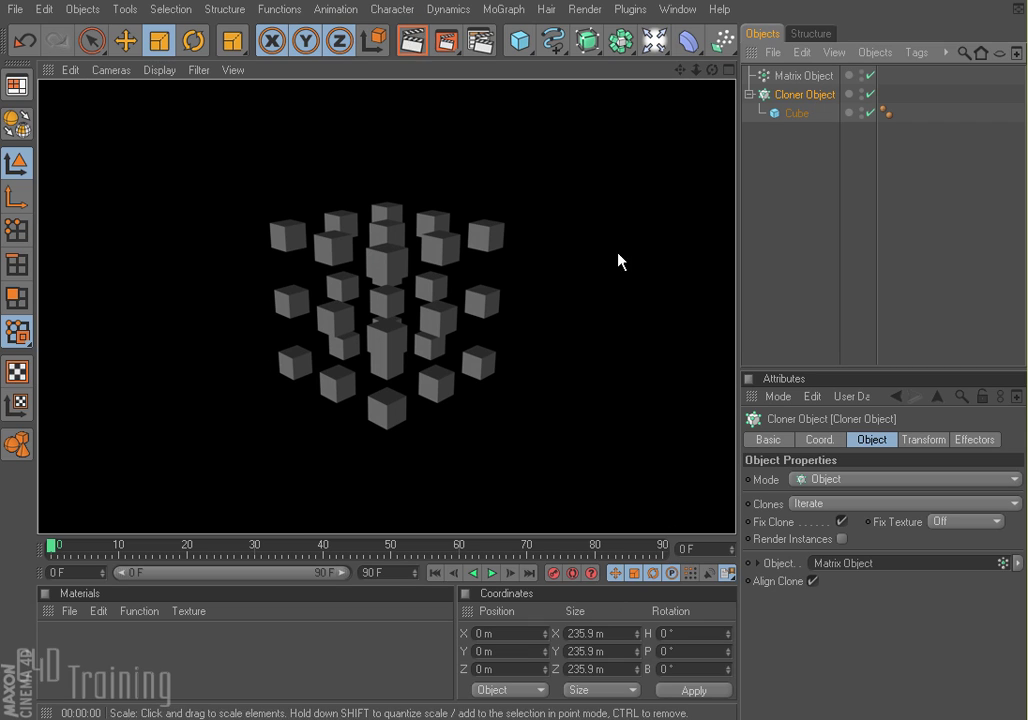
left_click(425, 381)
mouse_move(400, 300)
left_mouse_down("alt")
mouse_move(440, 320)
mouse_move(400, 300)
mouse_move(380, 310)
mouse_move(430, 280)
mouse_move(410, 270)
mouse_move(400, 235)
mouse_move(410, 280)
left_mouse_up("alt")
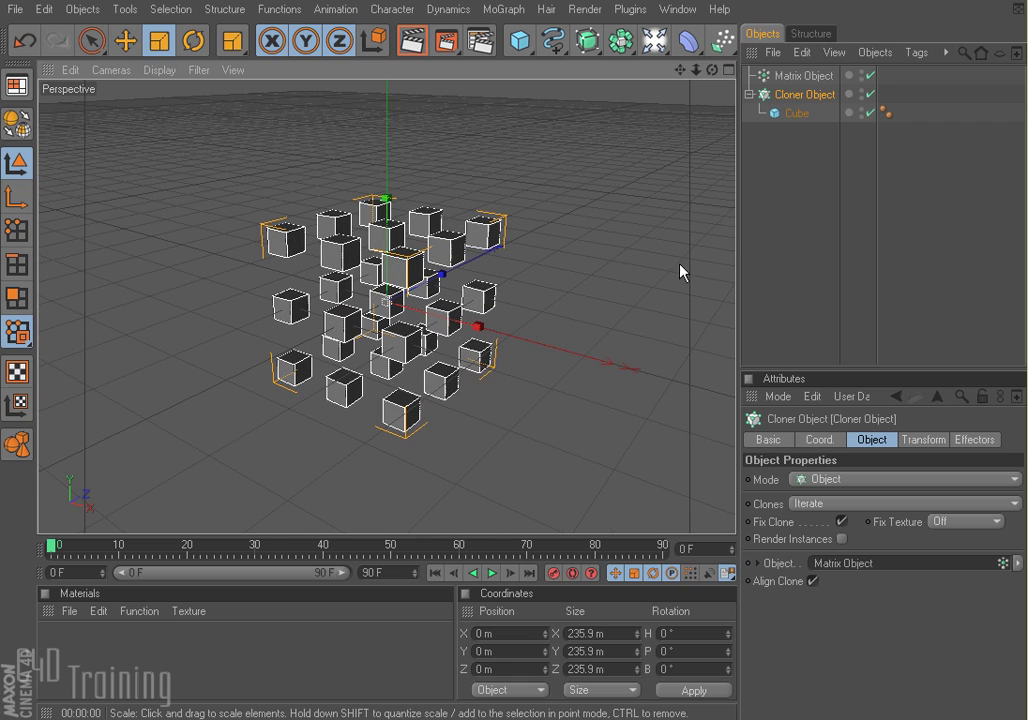
left_click(806, 76)
Step: Delete the Matrix Object, switch the Cloner to Grid Array mode, and add a Null Object
key("Delete")
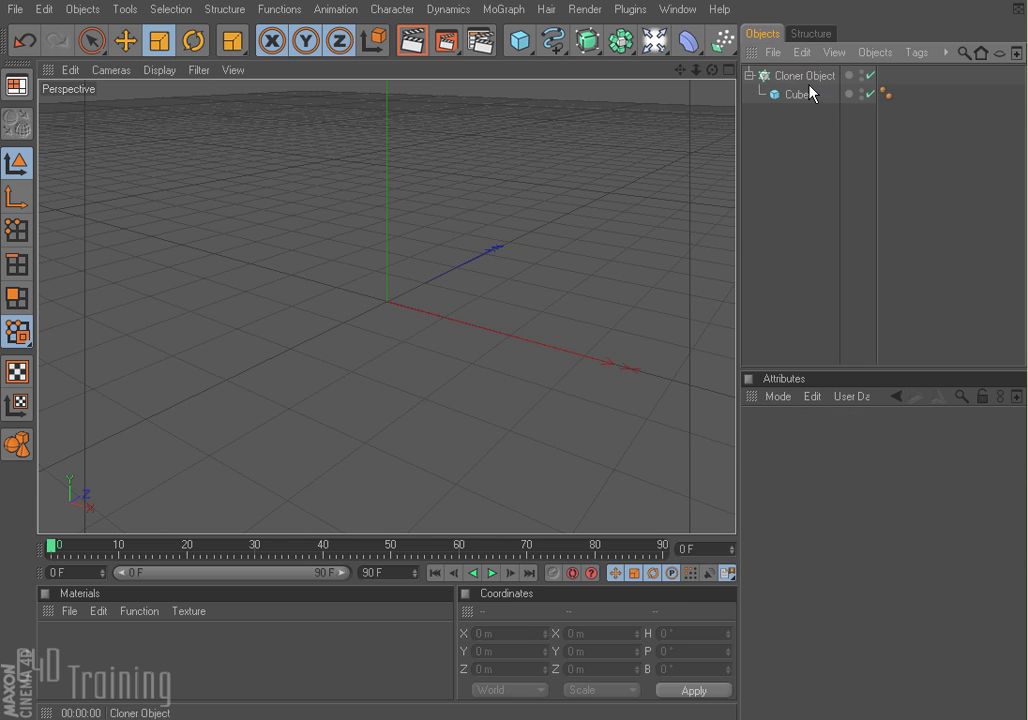
left_click(806, 76)
left_click(847, 483)
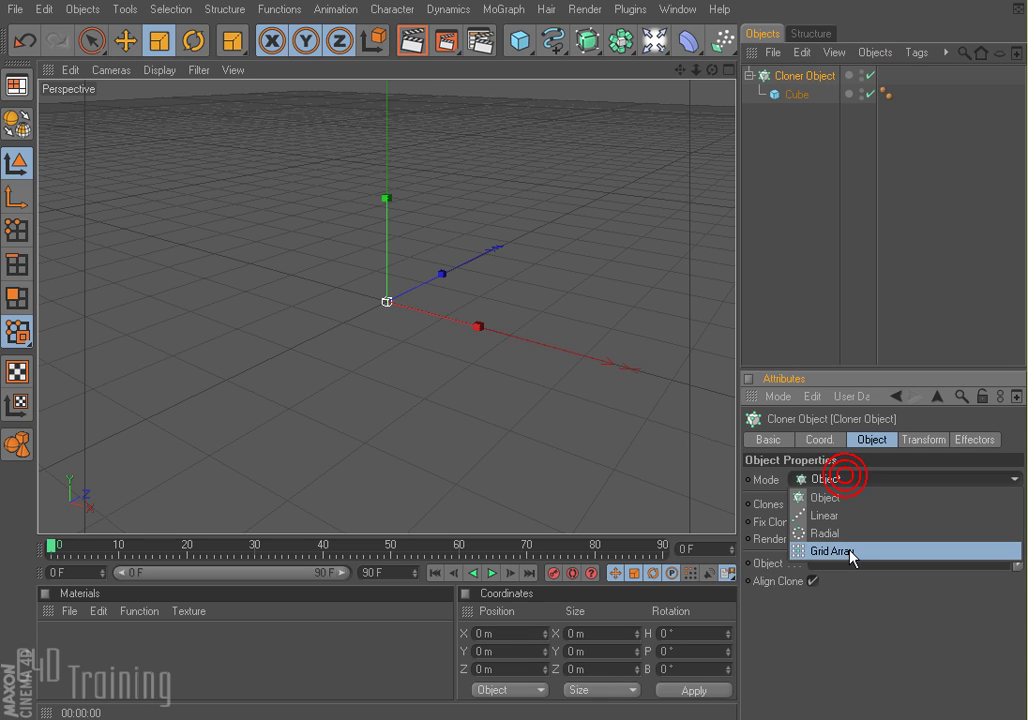
left_click(815, 541)
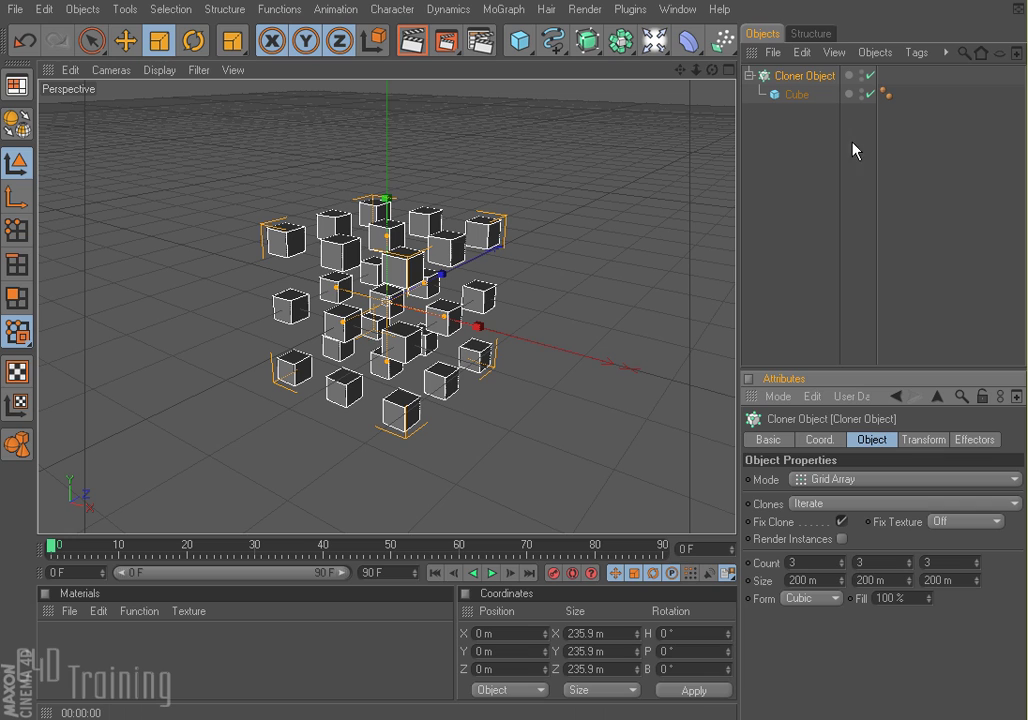
left_click_drag(631, 46, 908, 128)
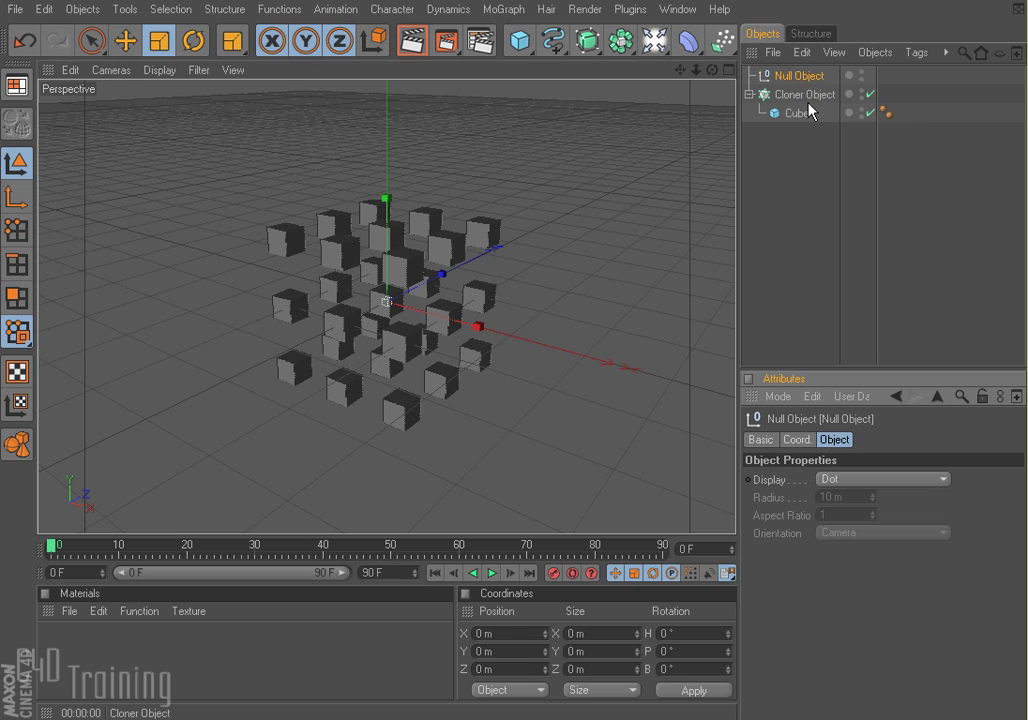
Step: Nest the Cloner and a new Bend deformer under the Null, setting Bend Strength to 84°
left_click_drag(786, 95, 808, 80)
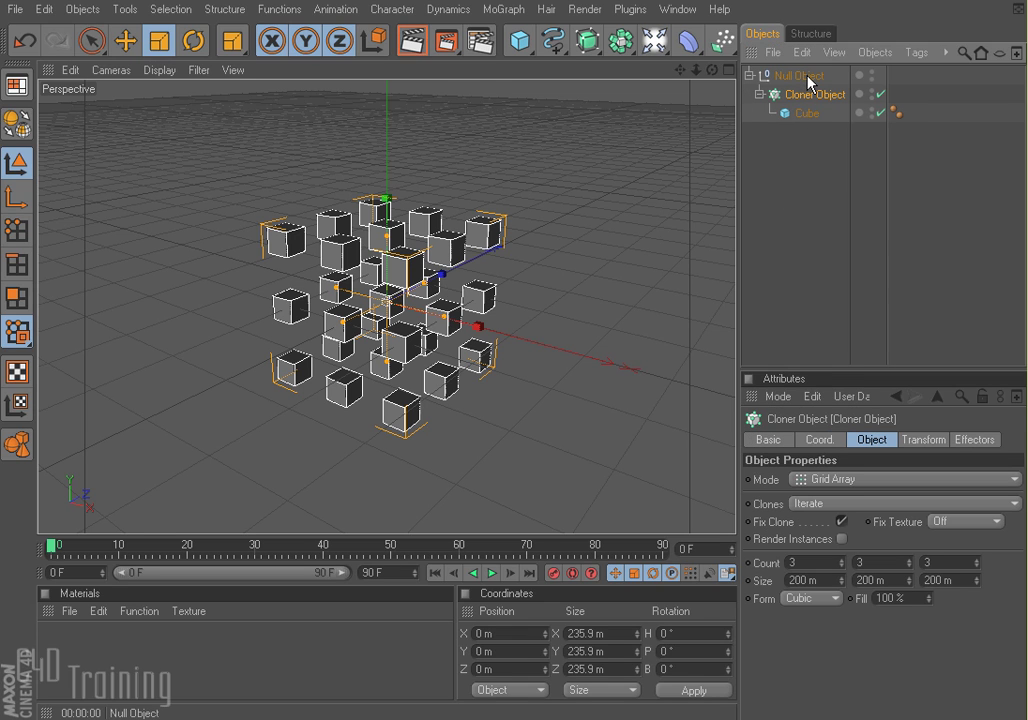
left_click(688, 40)
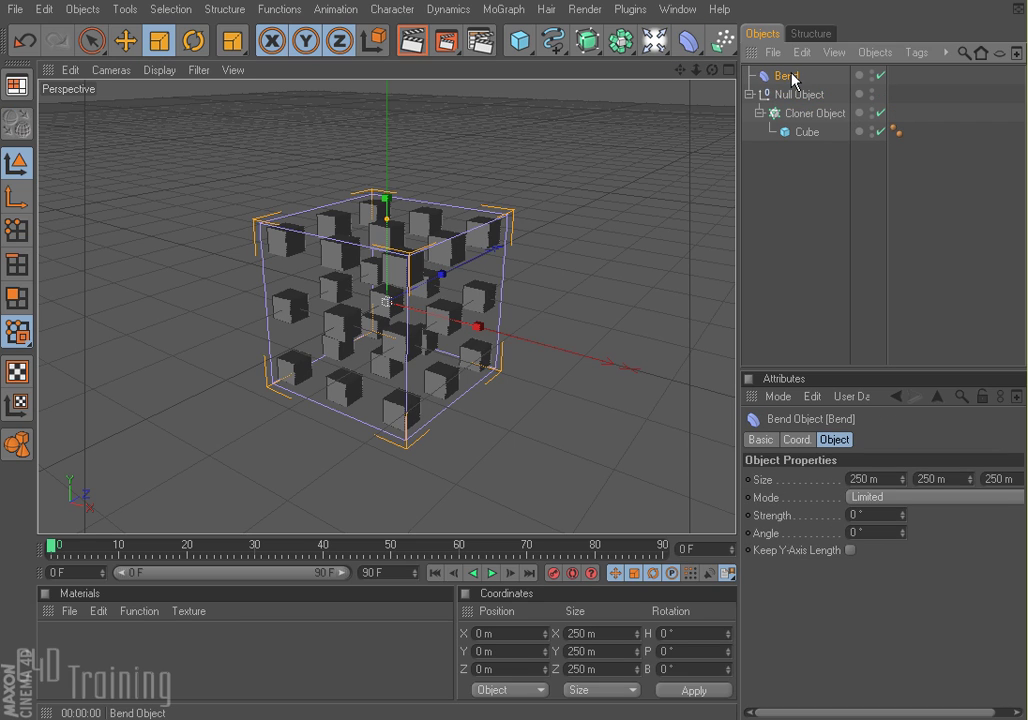
left_click(697, 47)
left_click_drag(774, 76, 803, 97)
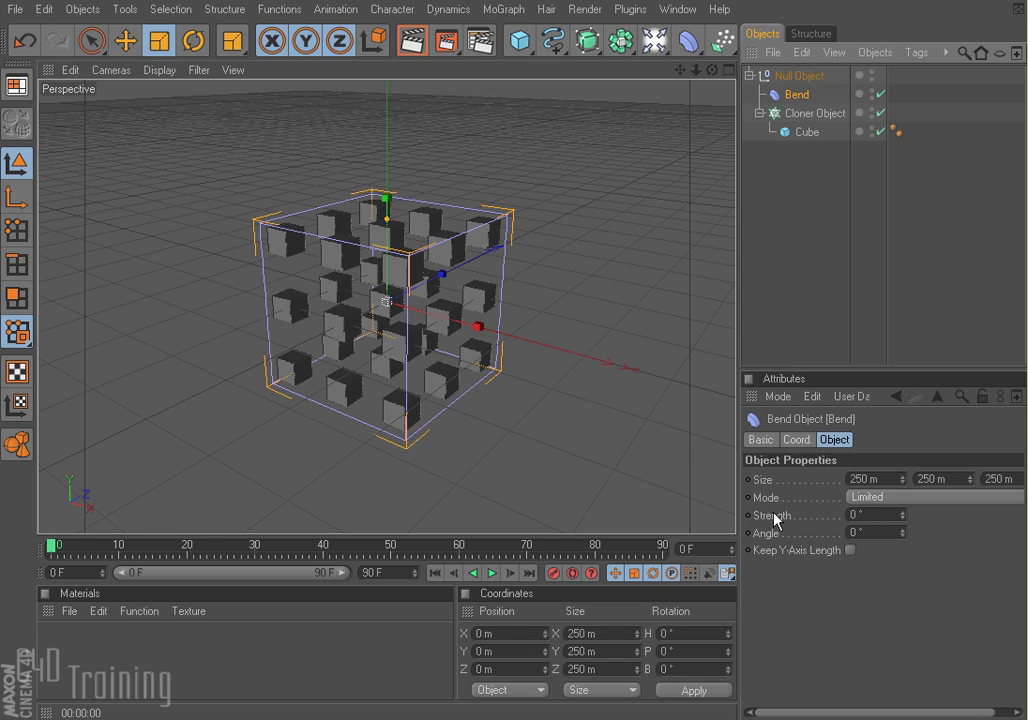
left_click_drag(903, 516, 950, 495)
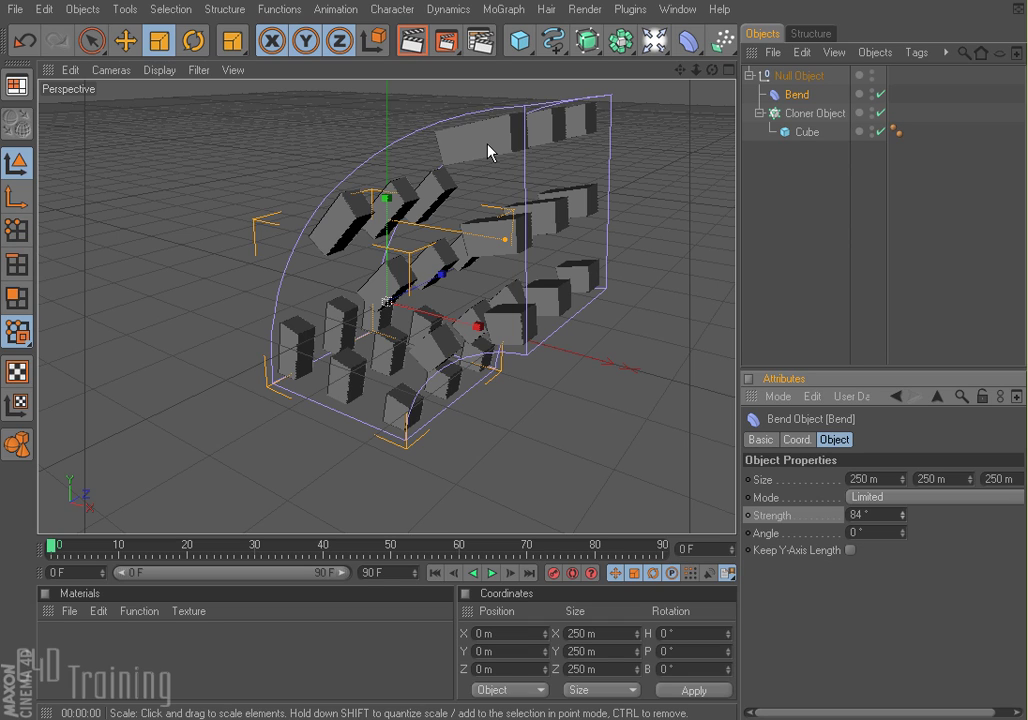
left_click(816, 196)
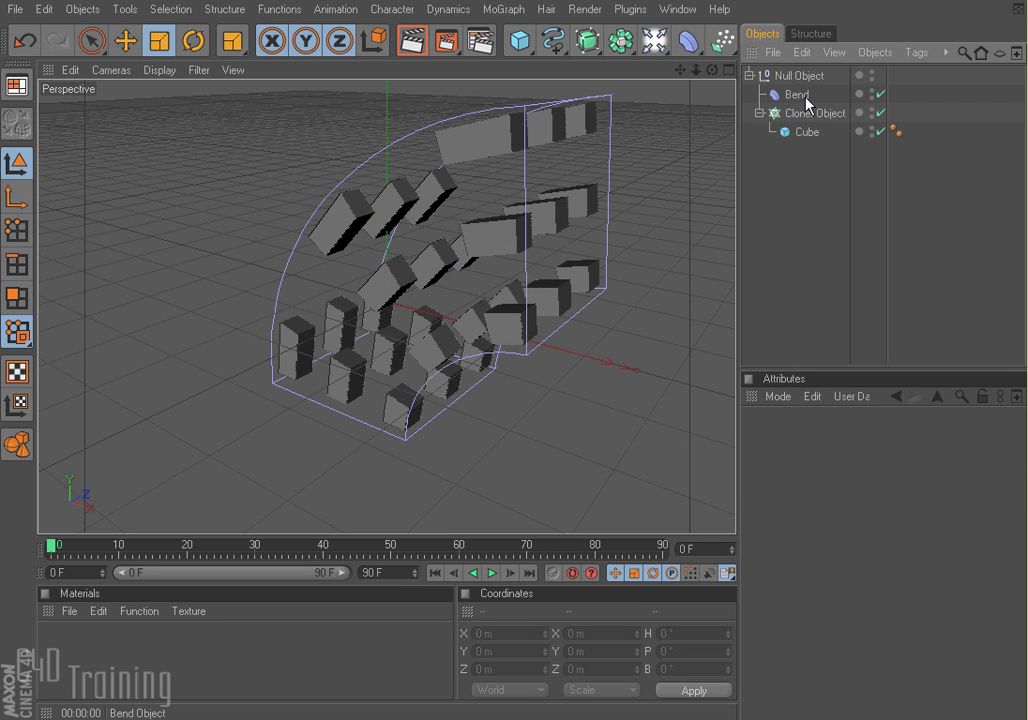
Step: Add a Matrix Object and make the Bend deformer its child
left_click(506, 10)
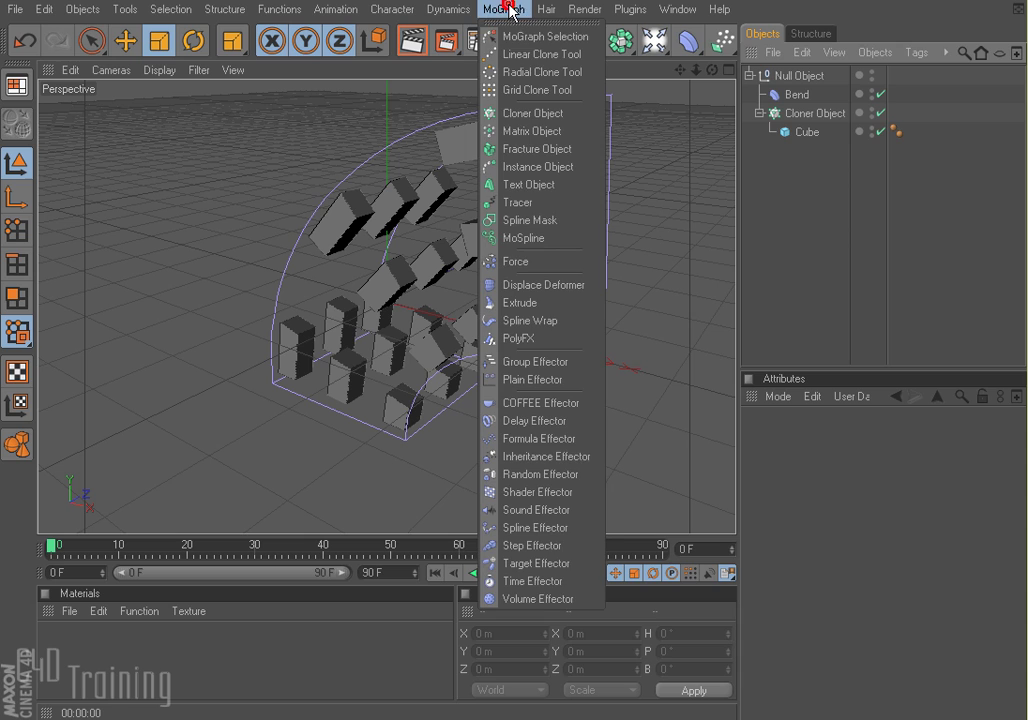
left_click(524, 131)
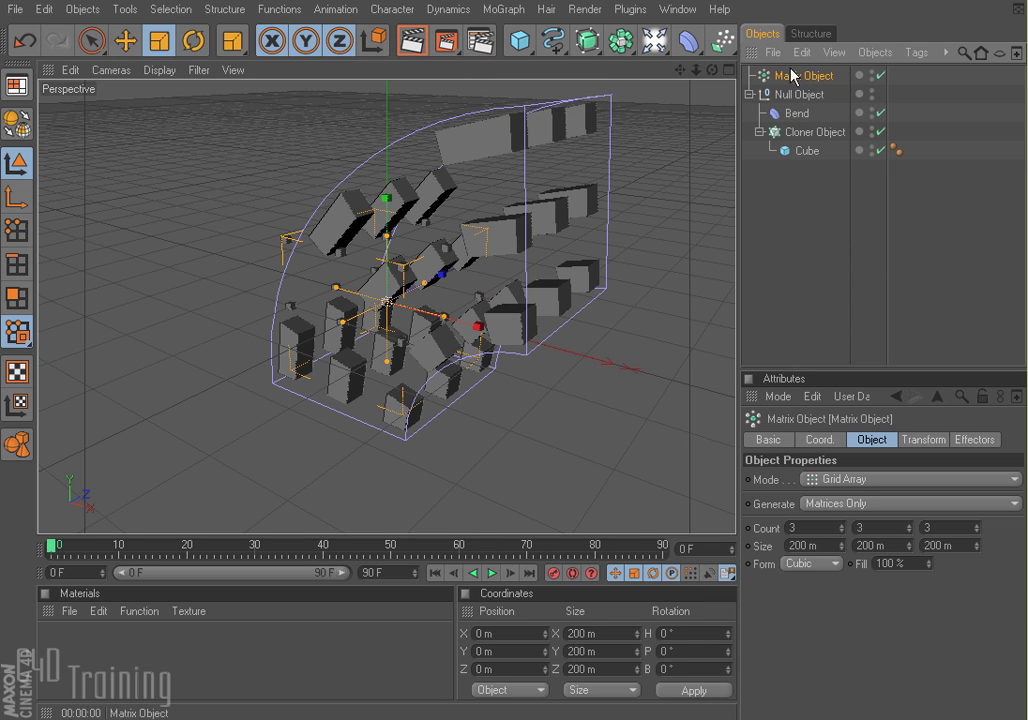
left_click(798, 115)
left_click_drag(800, 114, 803, 80)
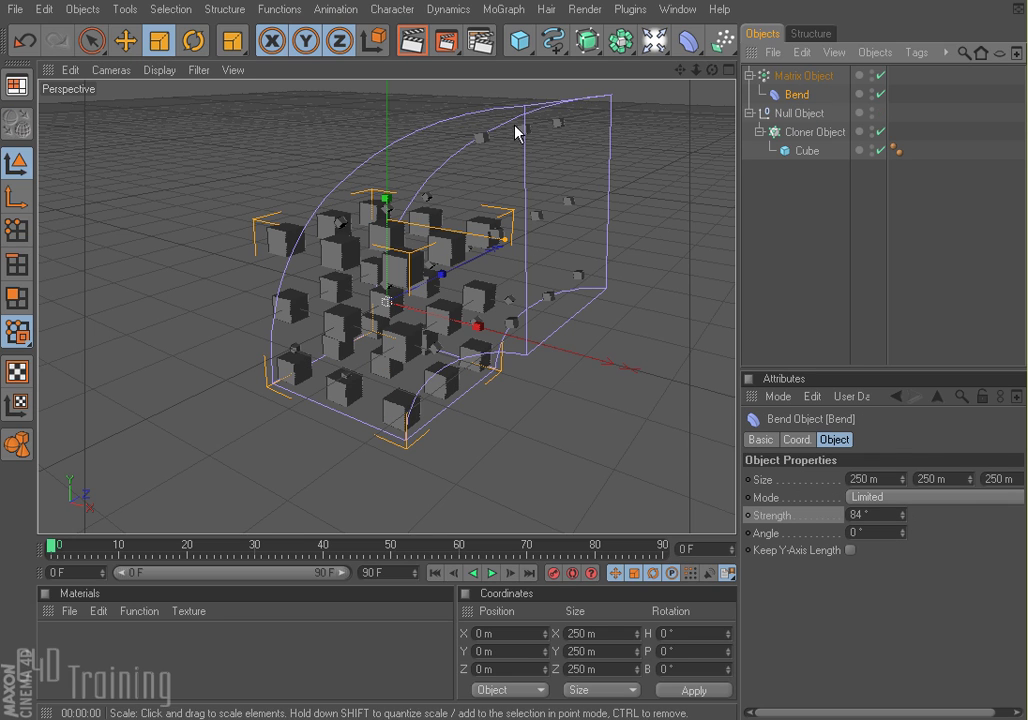
left_click(556, 122)
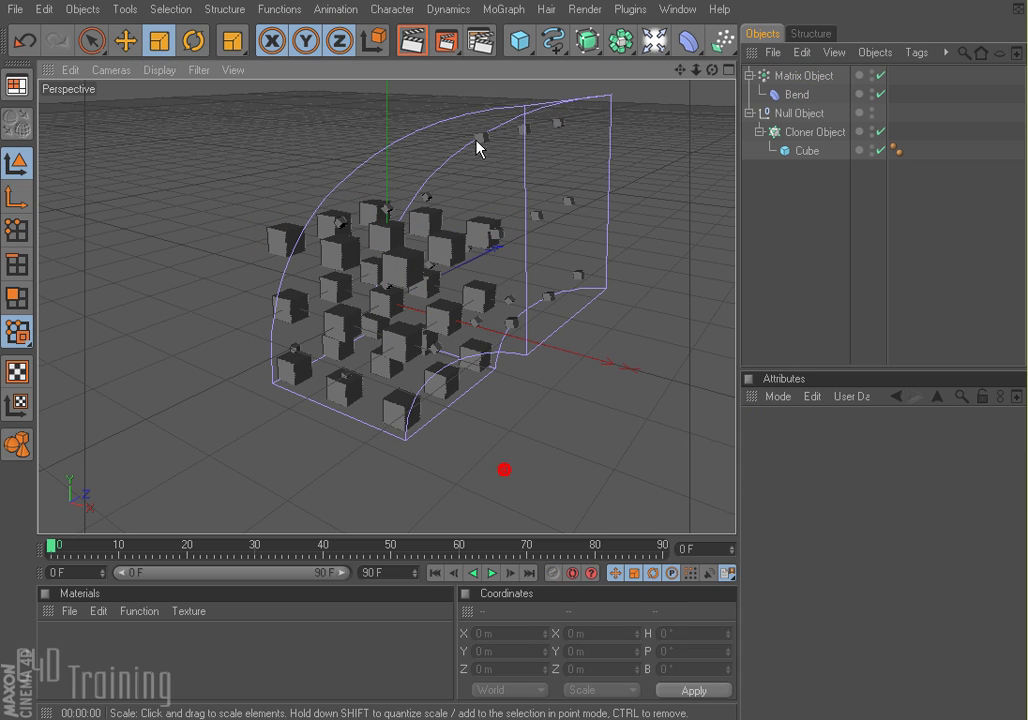
Step: Nest the Matrix Object with its Bend under the Null, then reselect the Cloner Object
left_click(569, 202)
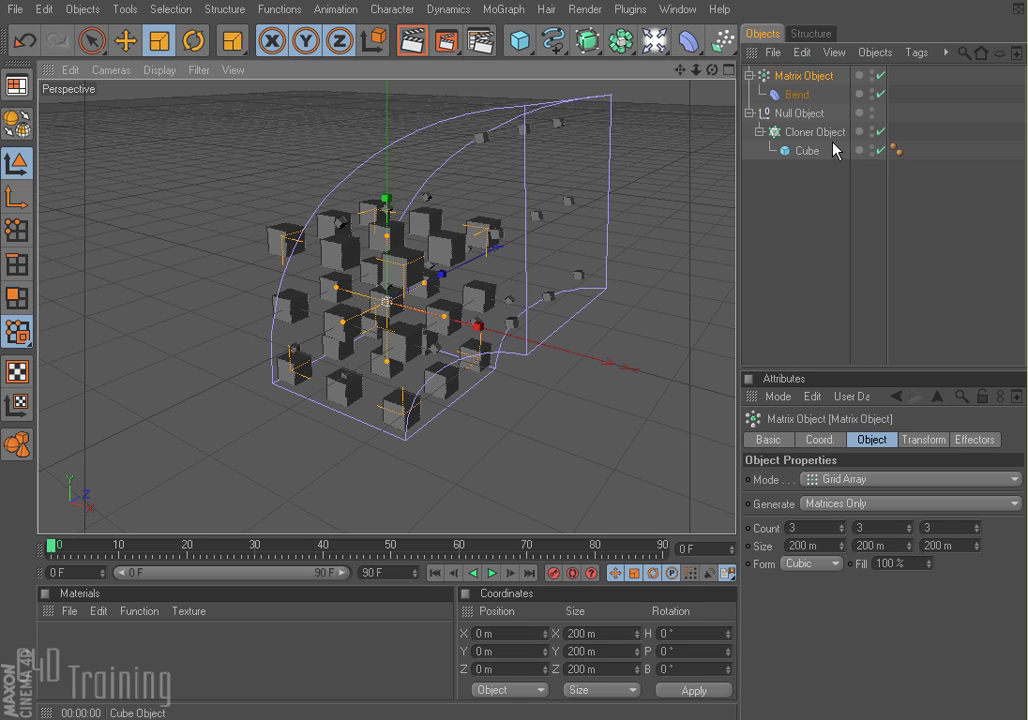
left_click(797, 80)
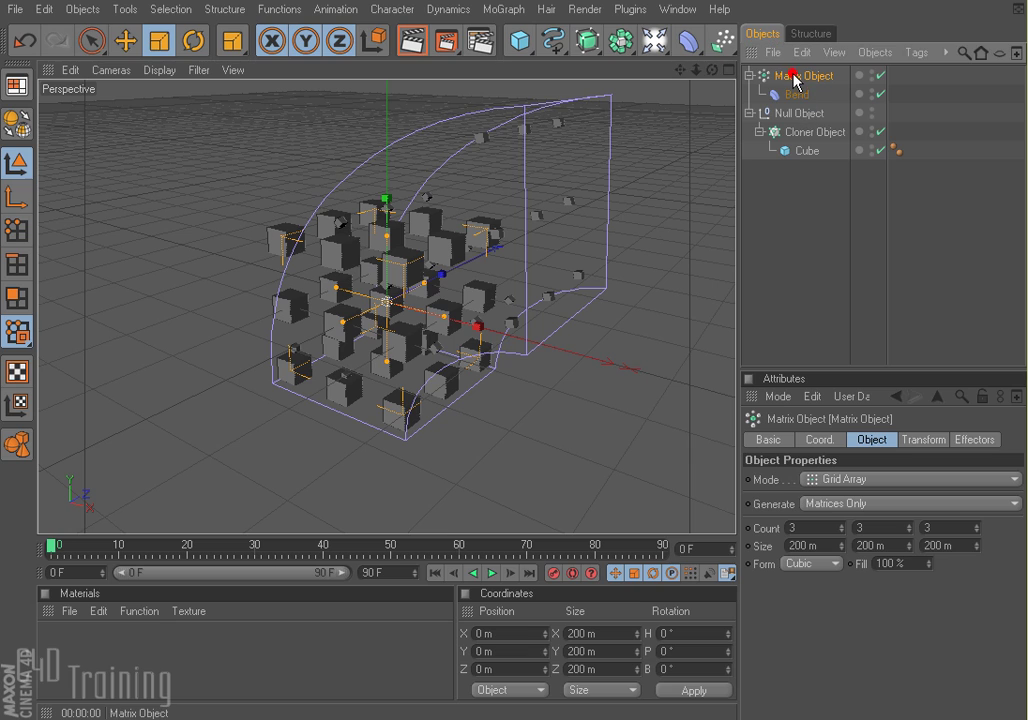
left_click_drag(797, 80, 800, 113)
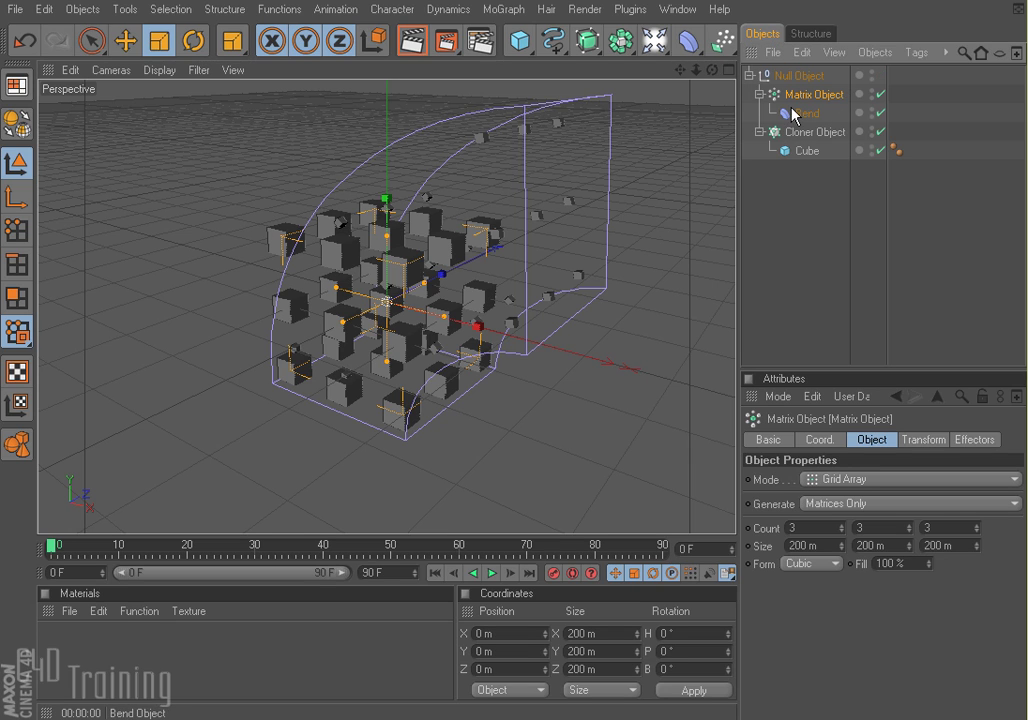
left_click(813, 110)
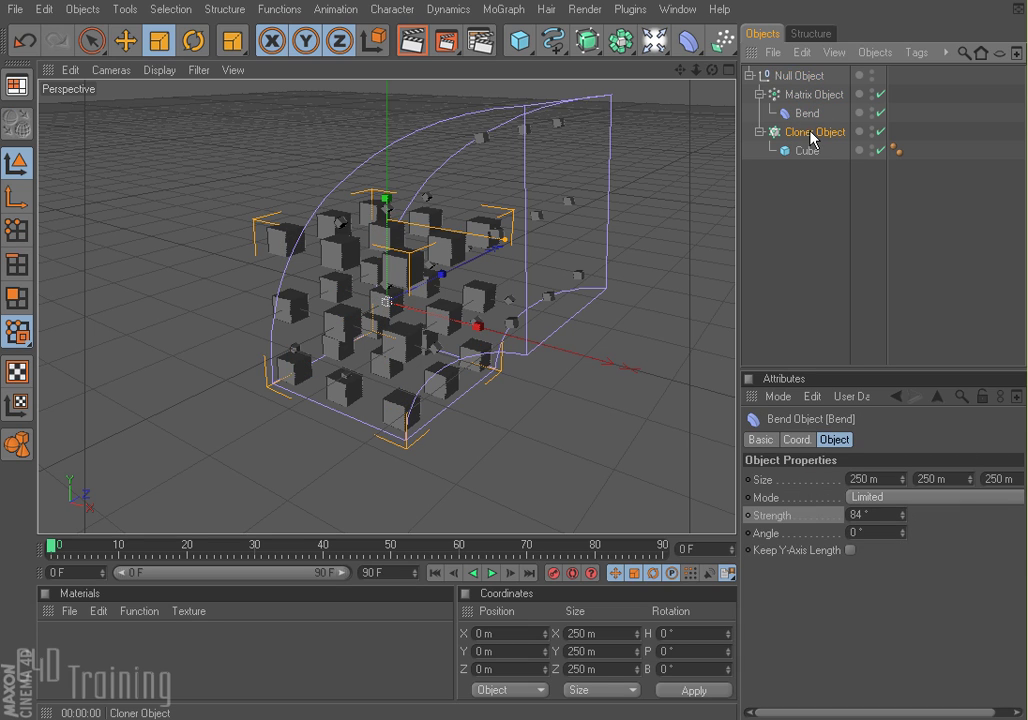
left_click(808, 130)
left_click(808, 150)
left_click(817, 133)
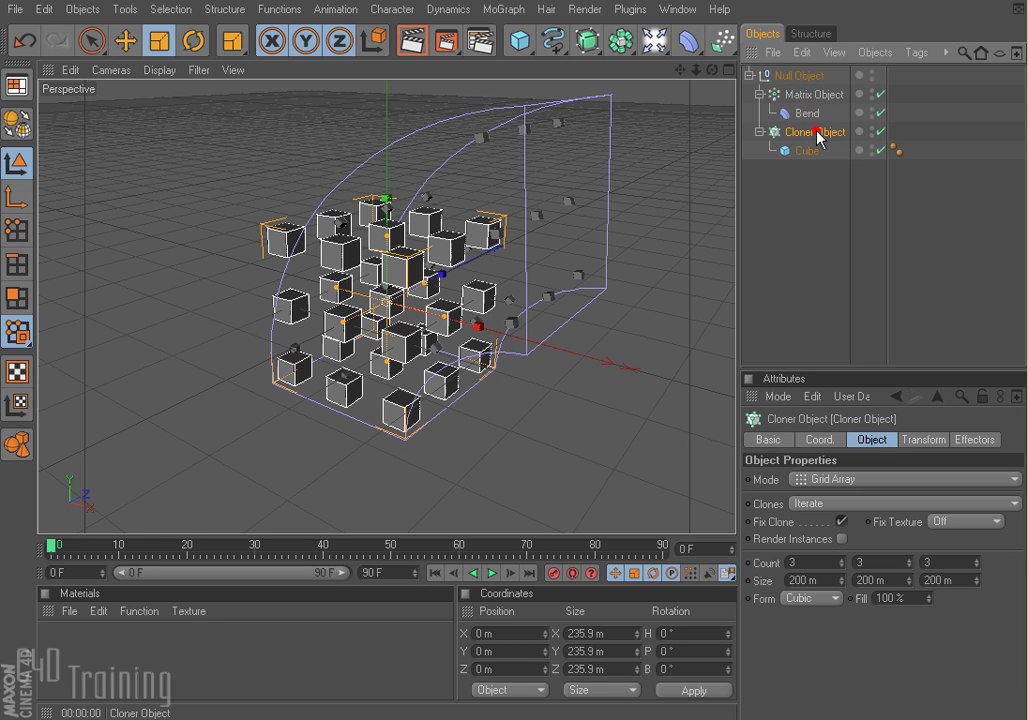
left_click(856, 480)
Step: Switch the Cloner to Object mode using the Matrix Object as source, and orbit to view the curve
left_click(850, 497)
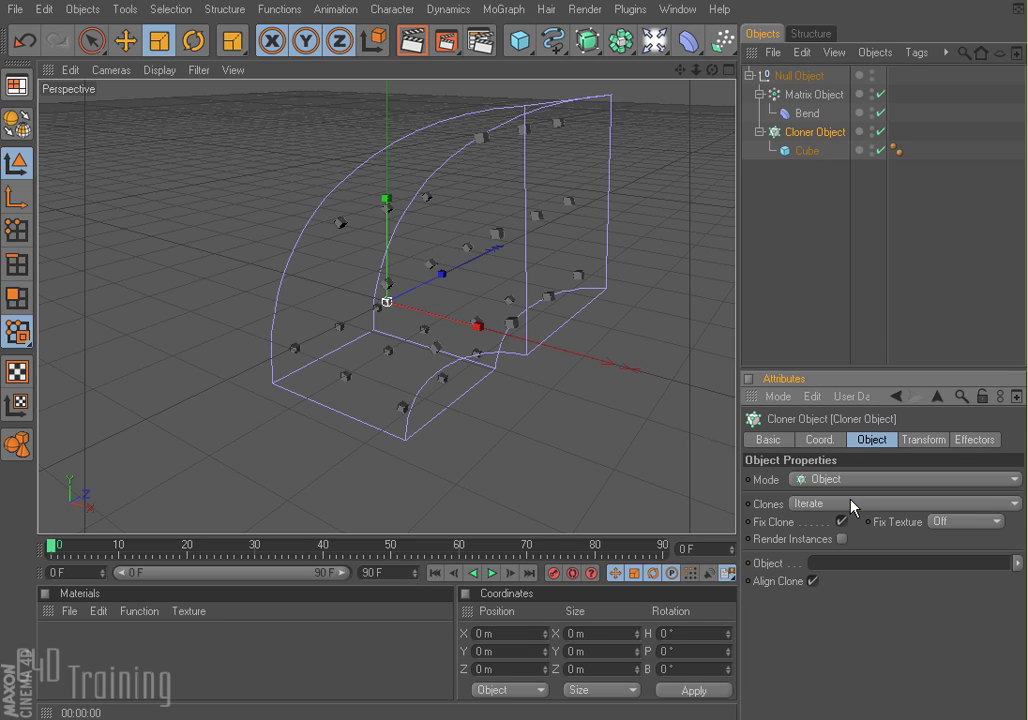
left_click(835, 561)
left_click_drag(815, 95, 828, 565)
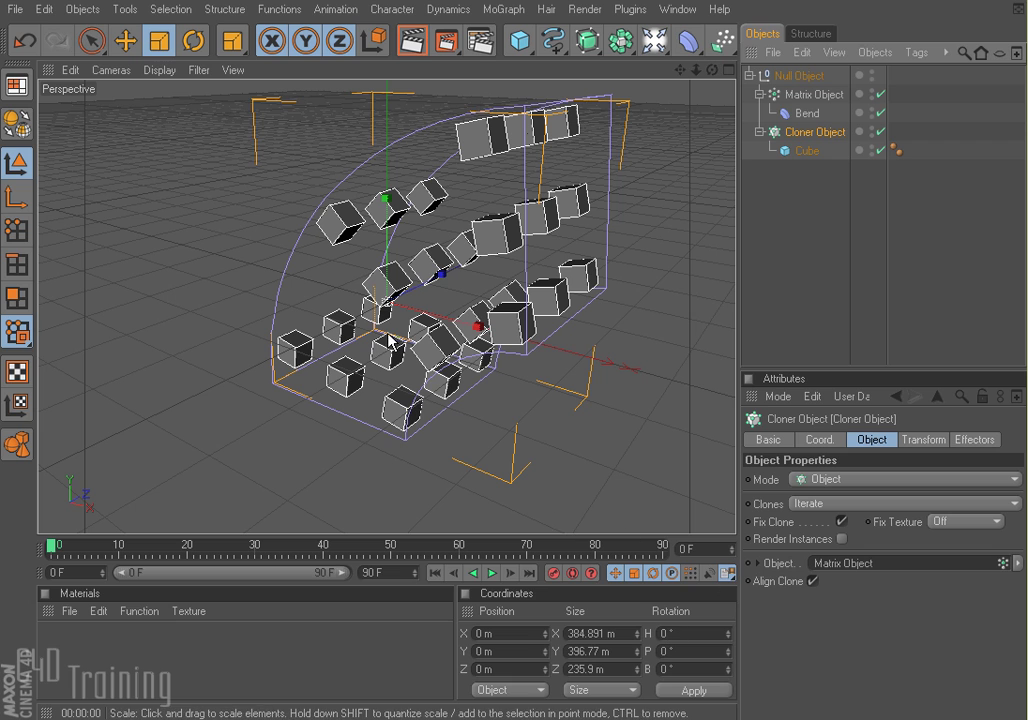
mouse_move(395, 321)
left_mouse_down("alt")
mouse_move(505, 469)
mouse_move(496, 344)
left_mouse_up("alt")
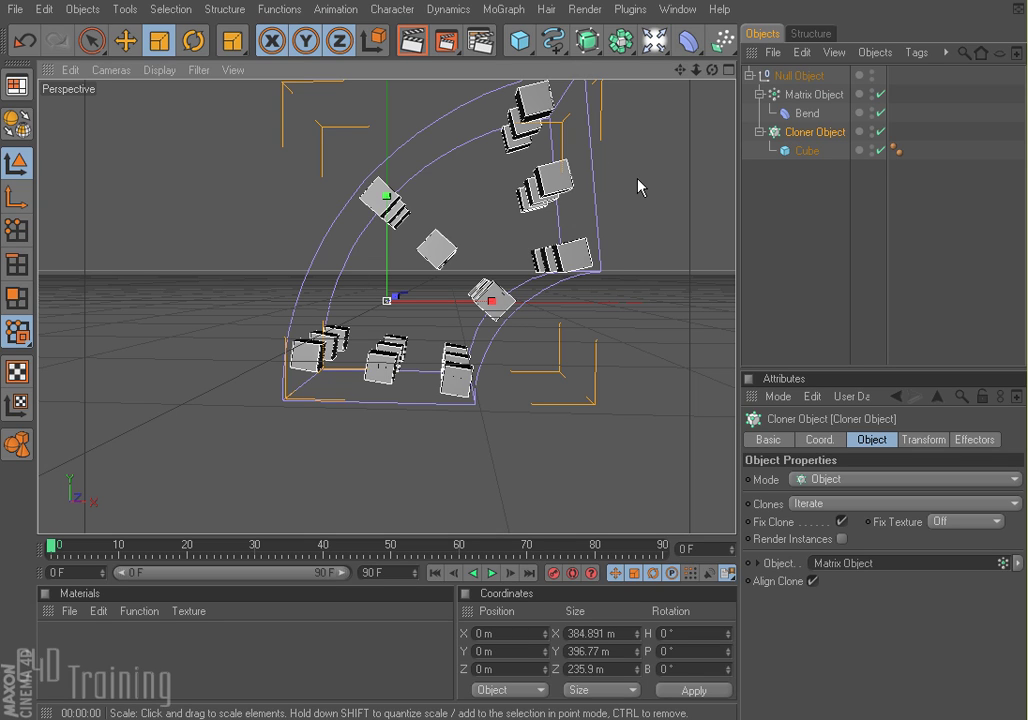
Step: Reduce the Bend deformer's Strength to -11° so the cube grid nearly straightens
left_click(807, 111)
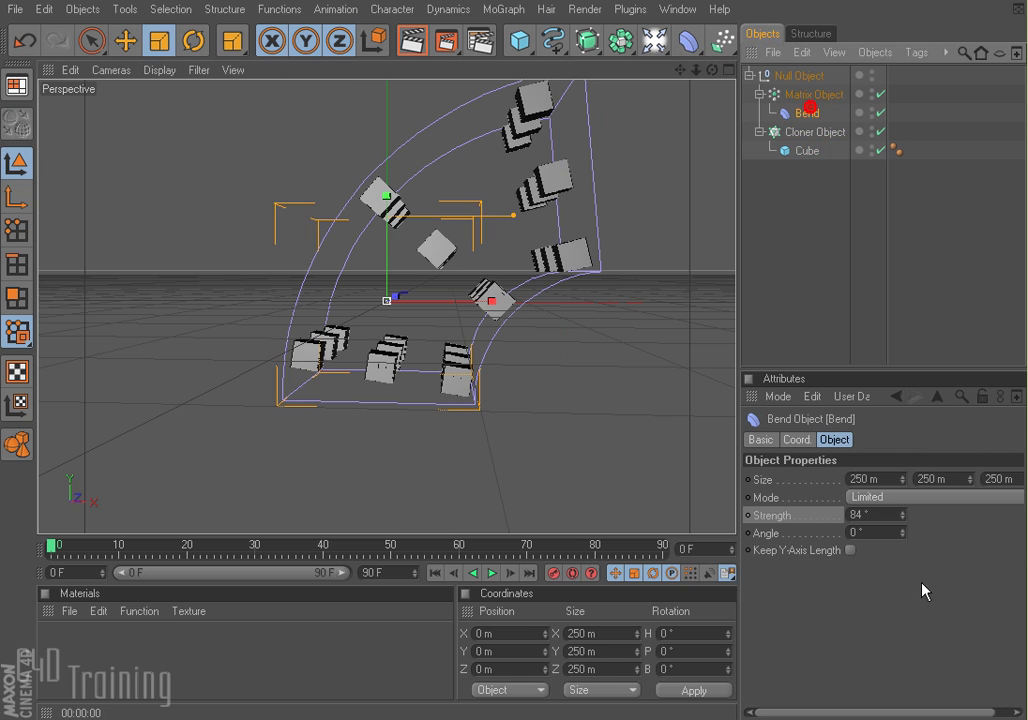
left_click_drag(903, 518, 901, 547)
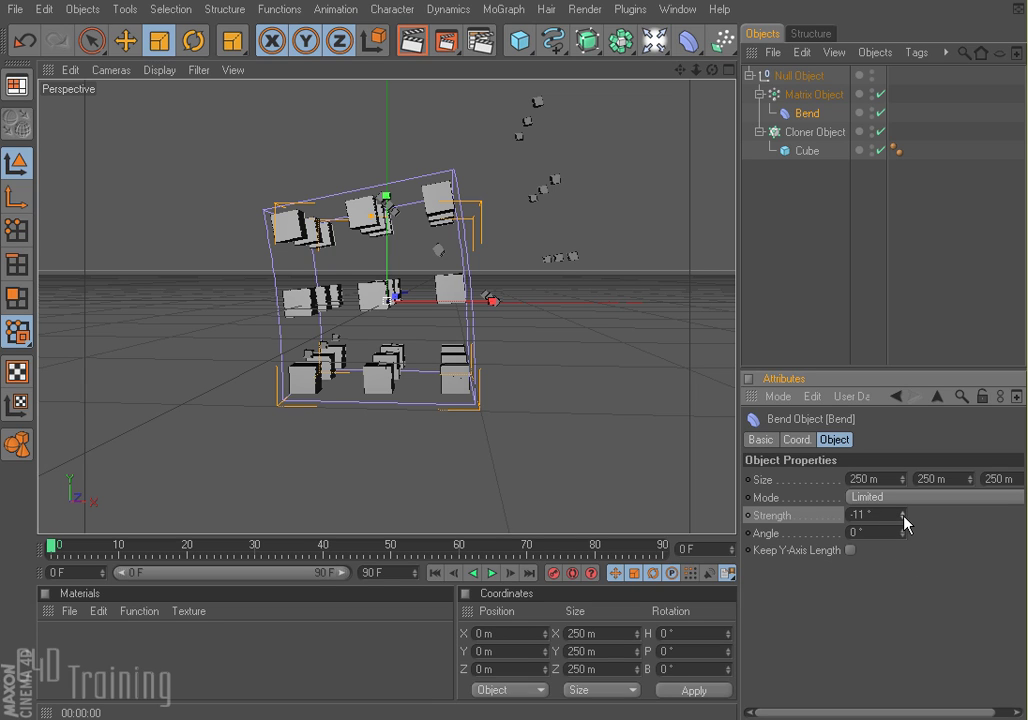
left_click(811, 136)
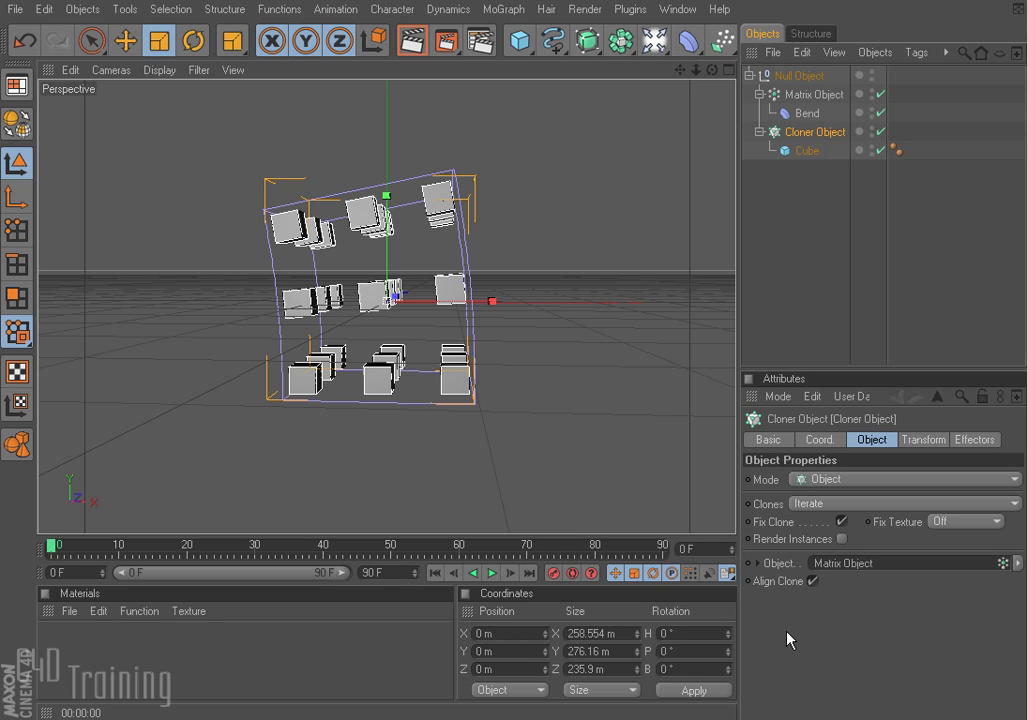
Step: Start a new project and add a Fracture Object
left_click(15, 9)
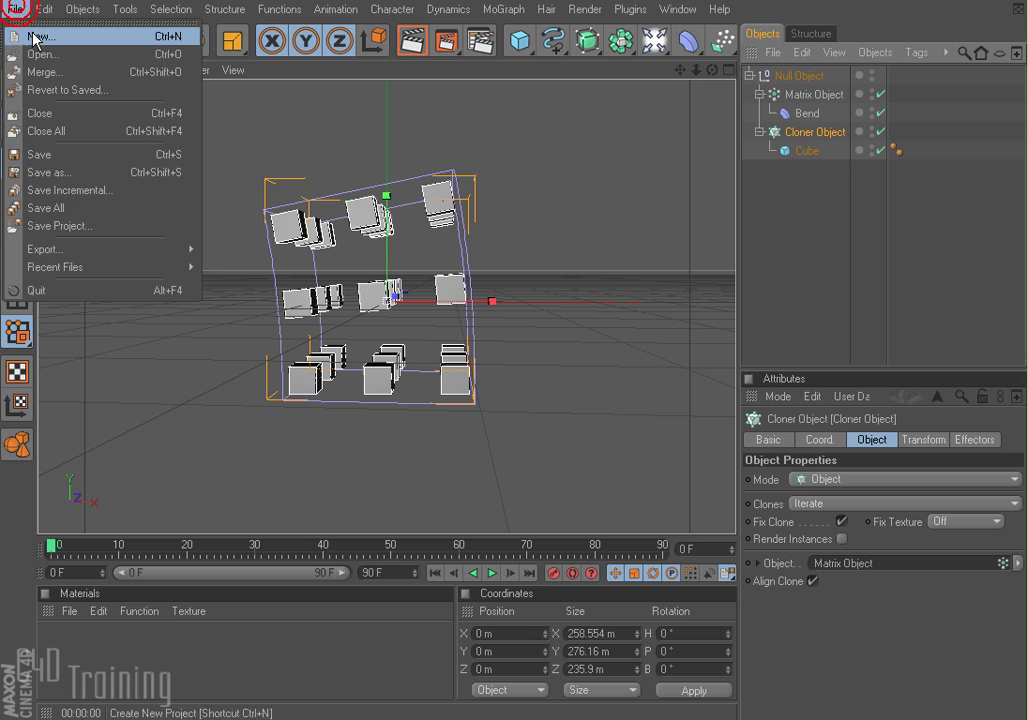
left_click(33, 37)
left_click(505, 9)
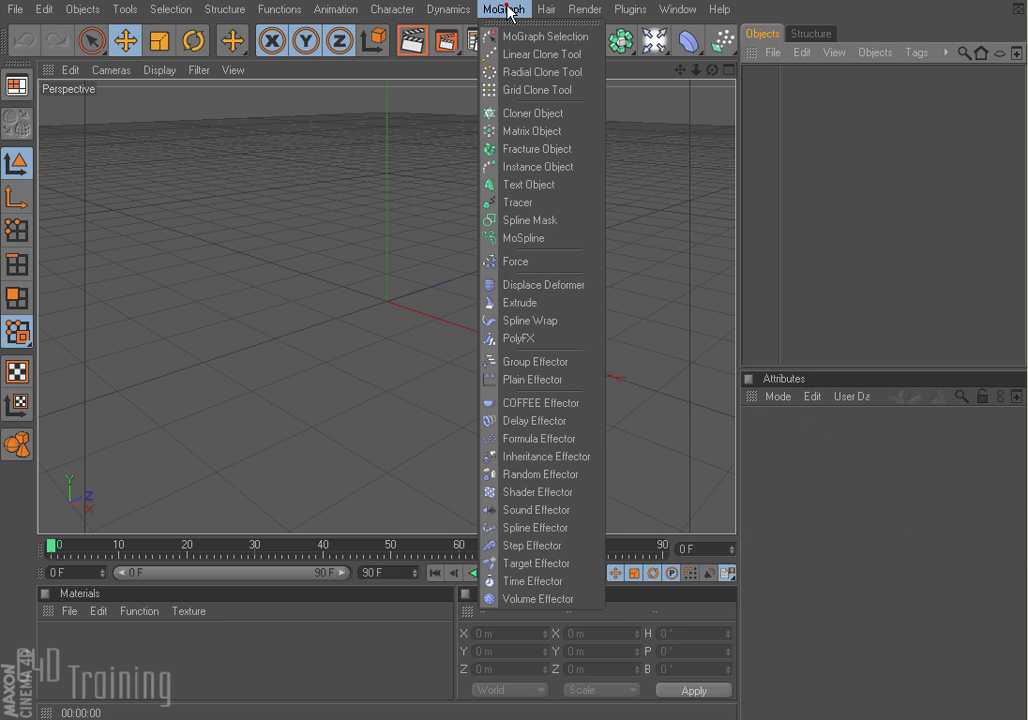
left_click(541, 151)
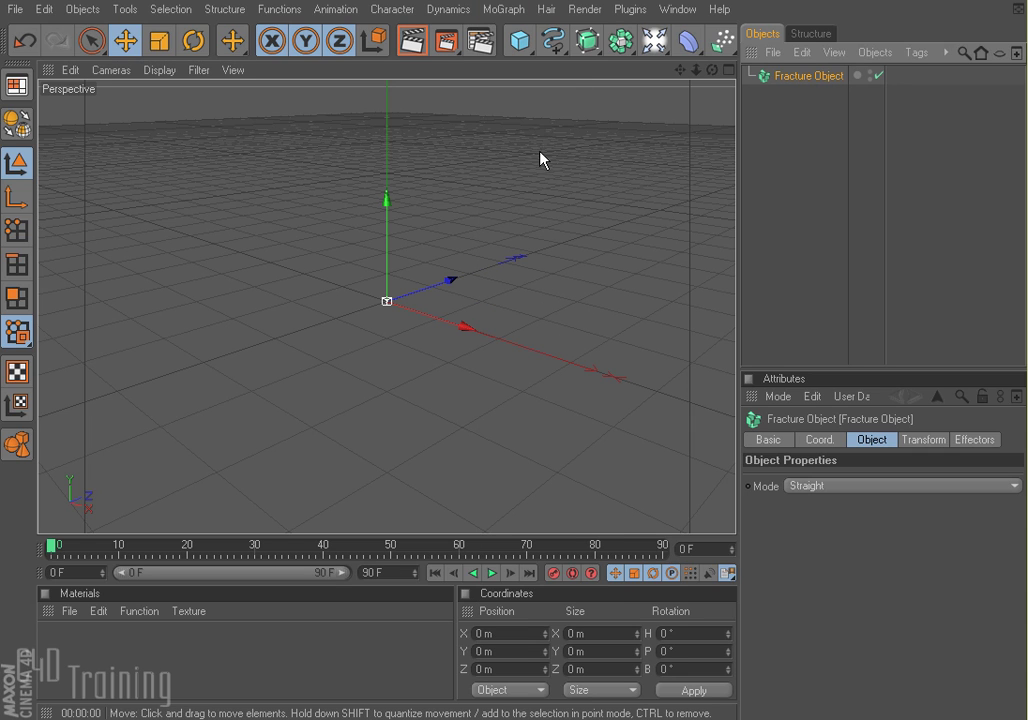
Step: Add a Text object and replace its default text, typing 'C4DTrain'
left_click_drag(553, 40, 805, 193)
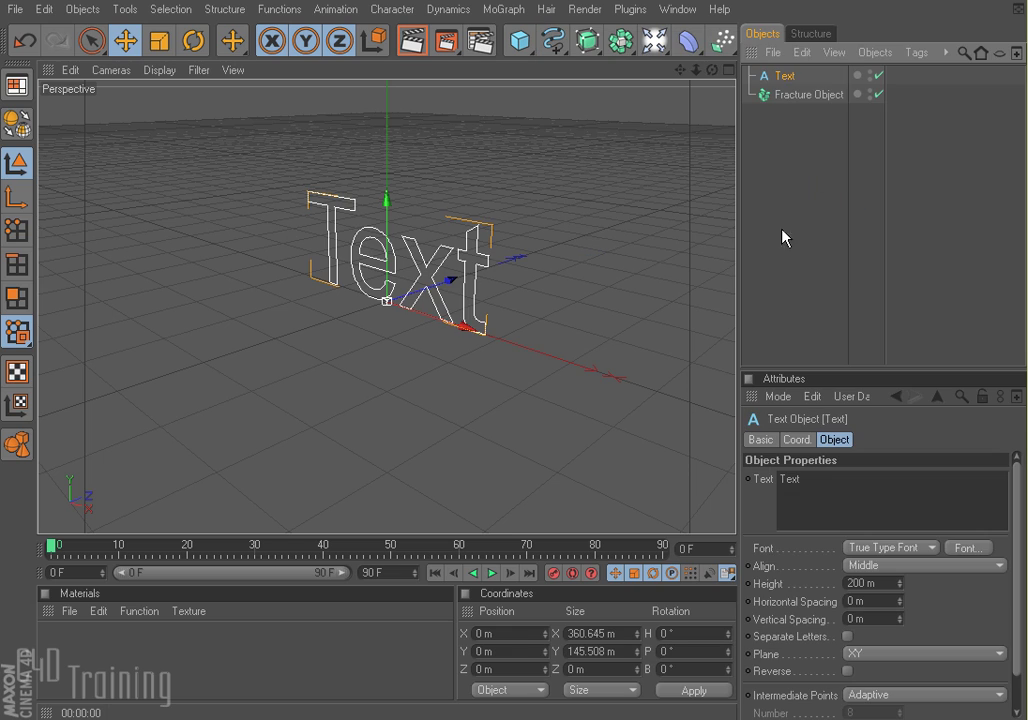
double_click(818, 486)
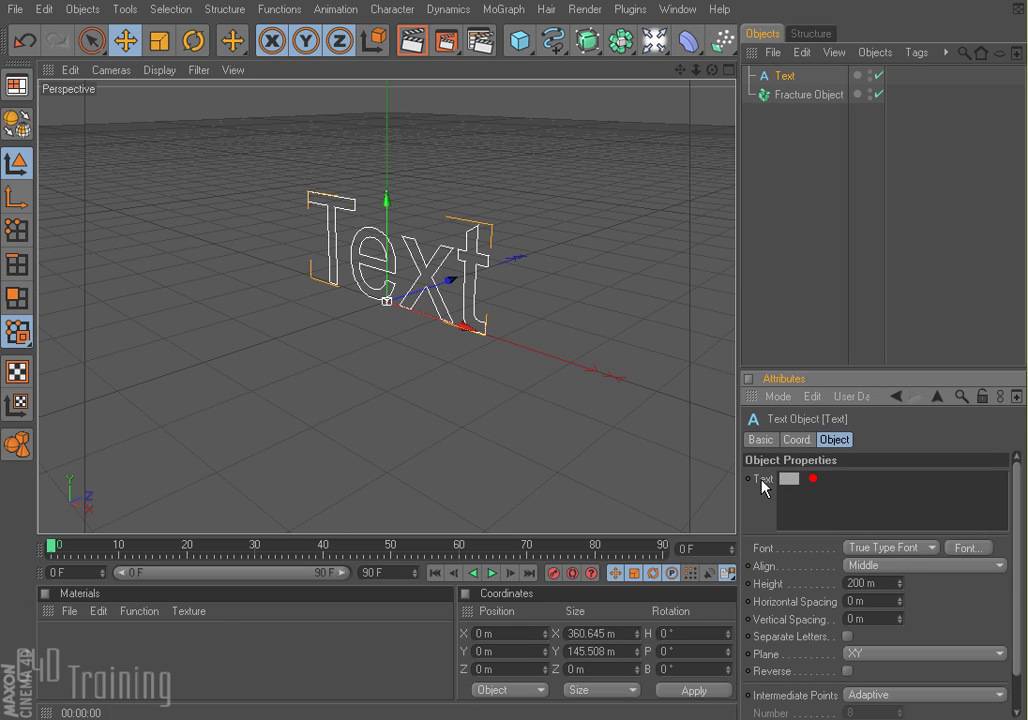
type("C4")
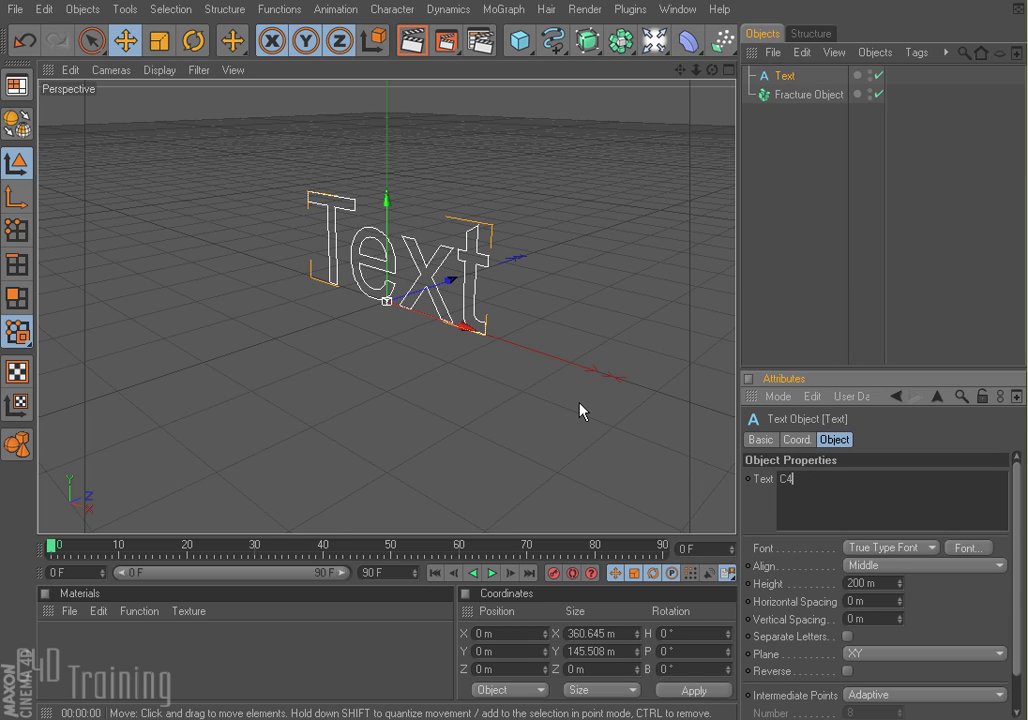
type("DTraining")
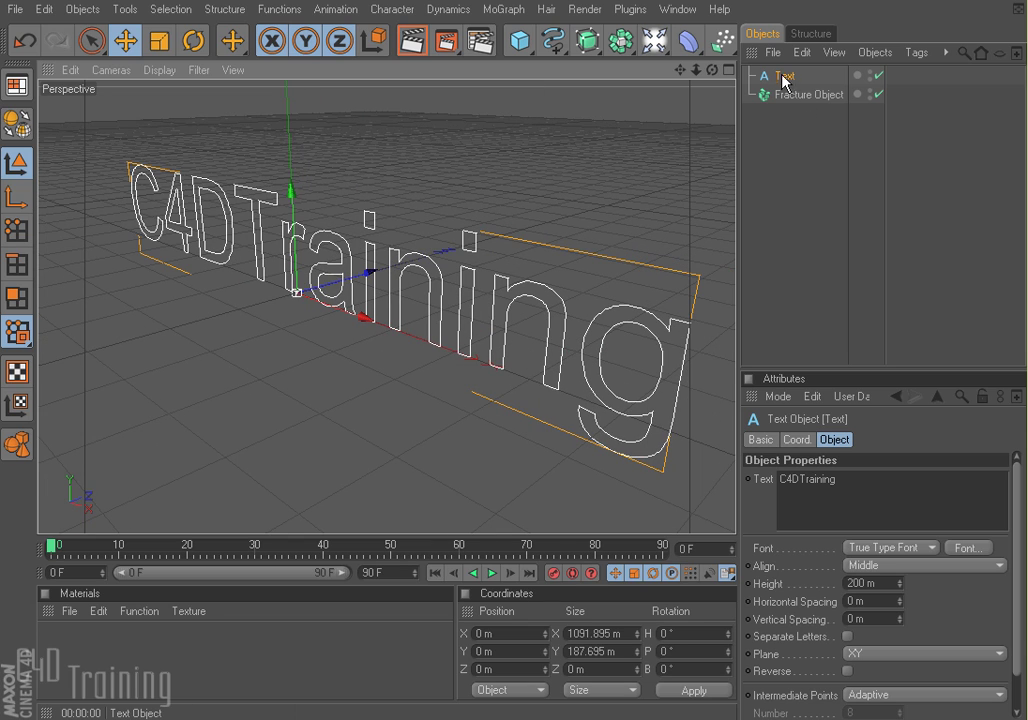
Step: Extrude the text with Extrude NURBS, nest it inside the Fracture Object, and review its settings
left_click(590, 41)
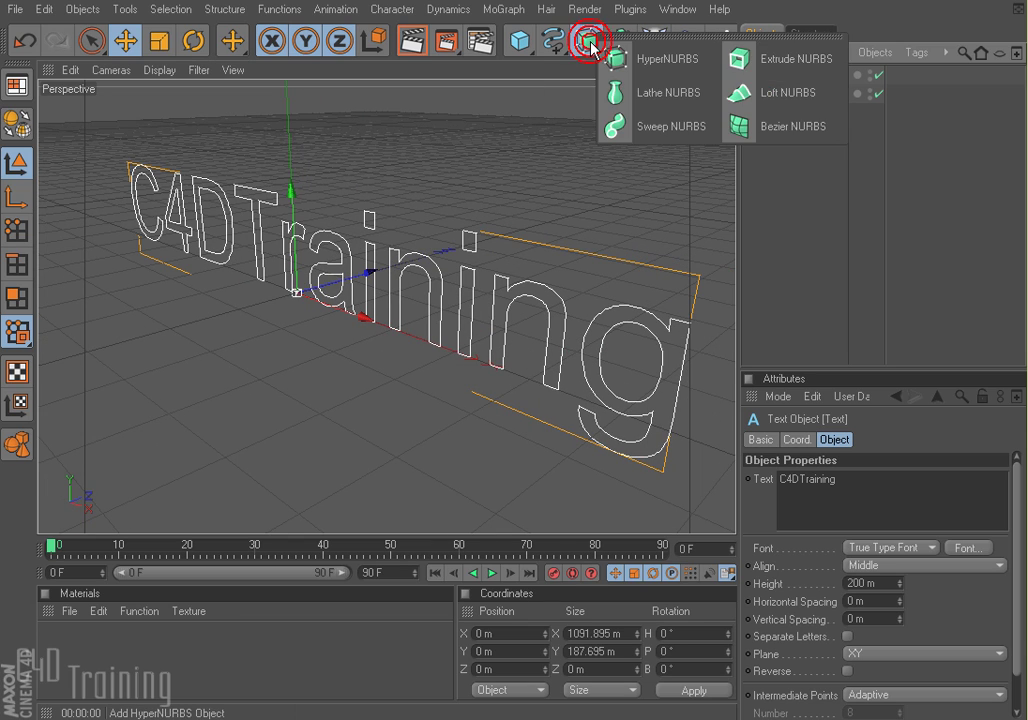
left_click(785, 58, "alt")
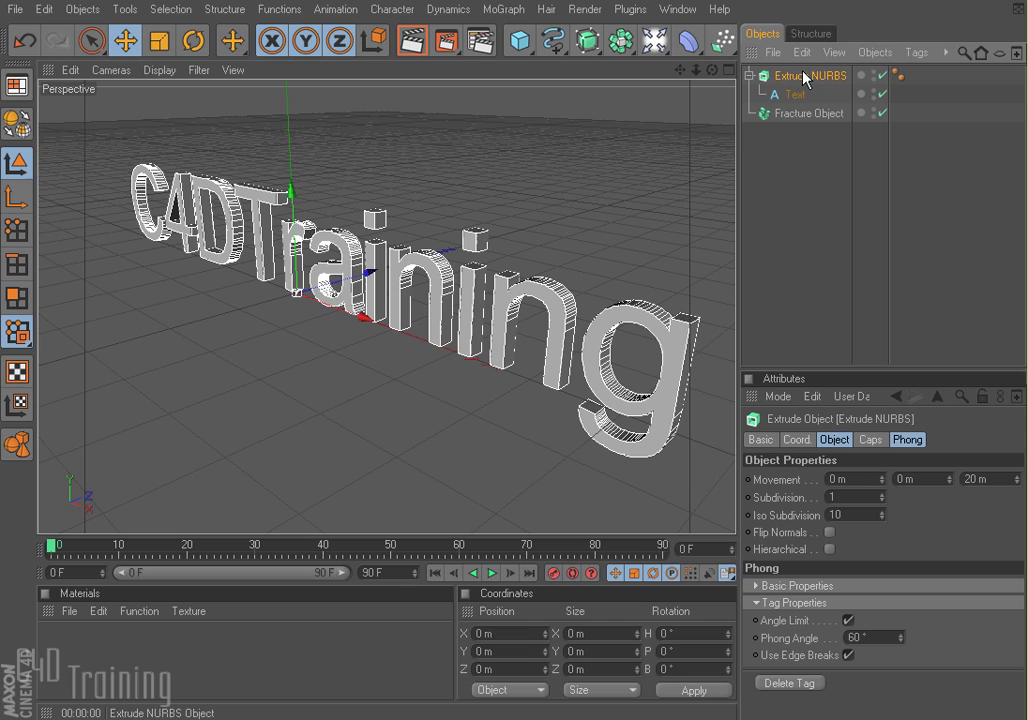
left_click_drag(805, 78, 805, 114)
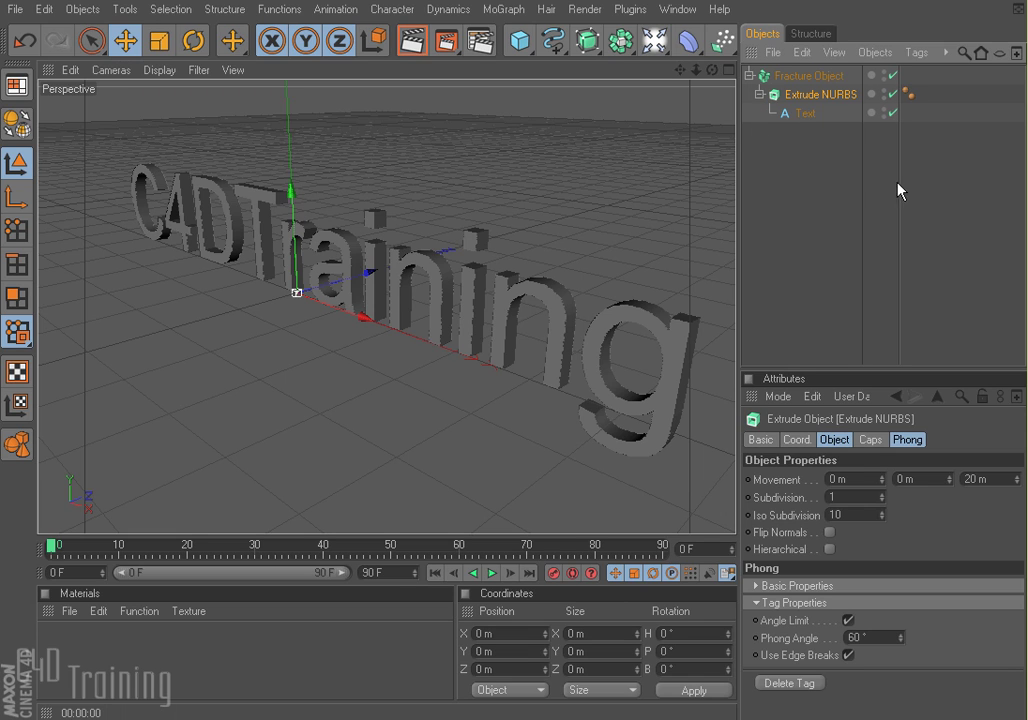
left_click(812, 76)
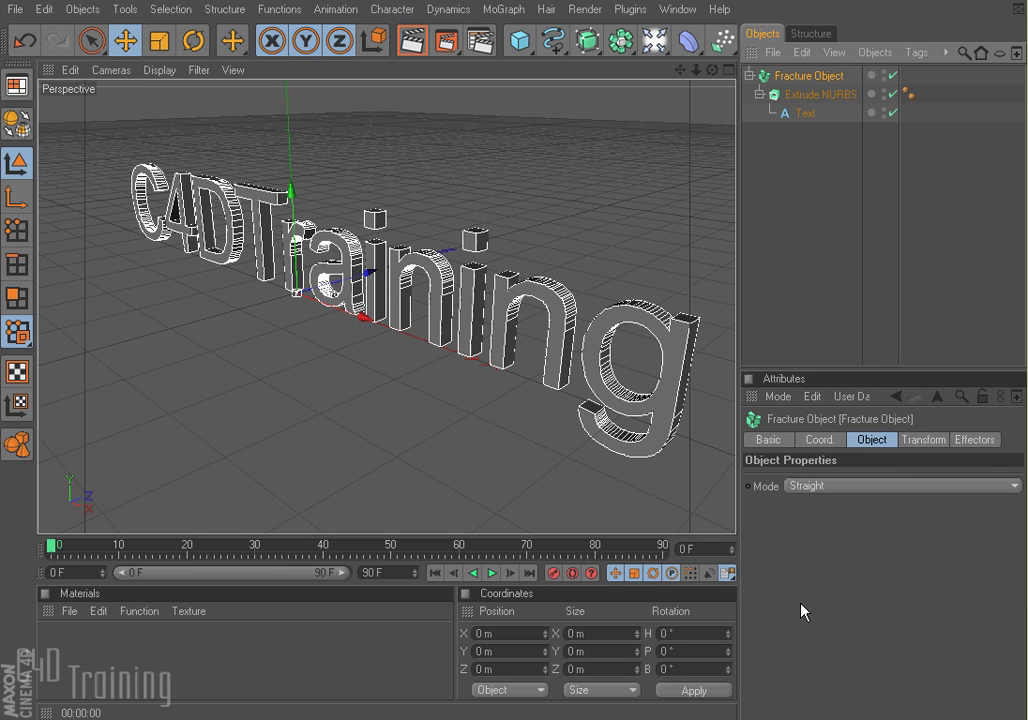
left_click(978, 441)
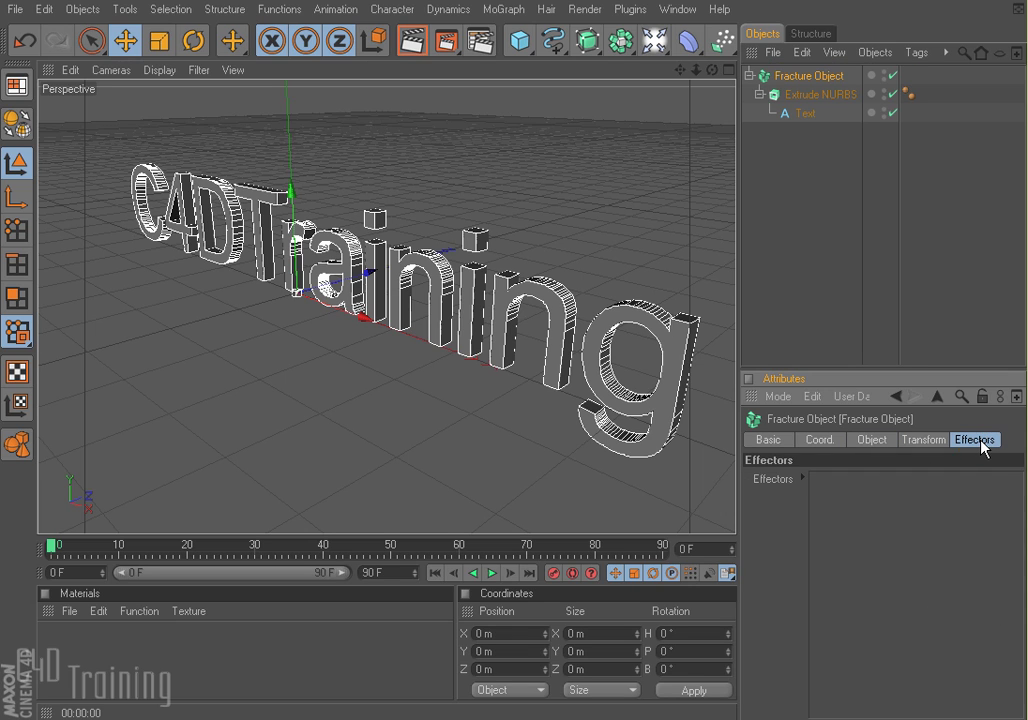
left_click(822, 78)
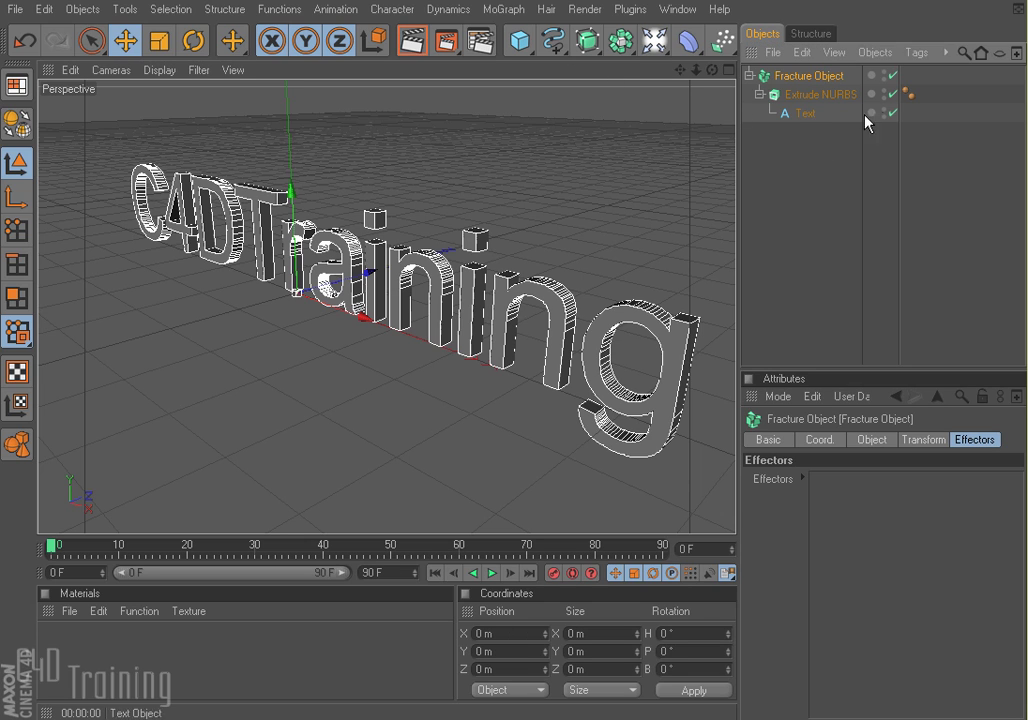
Step: Add a Random Effector from the MoGraph menu and confirm it appears in the Fracture Object's effectors list
left_click(518, 11)
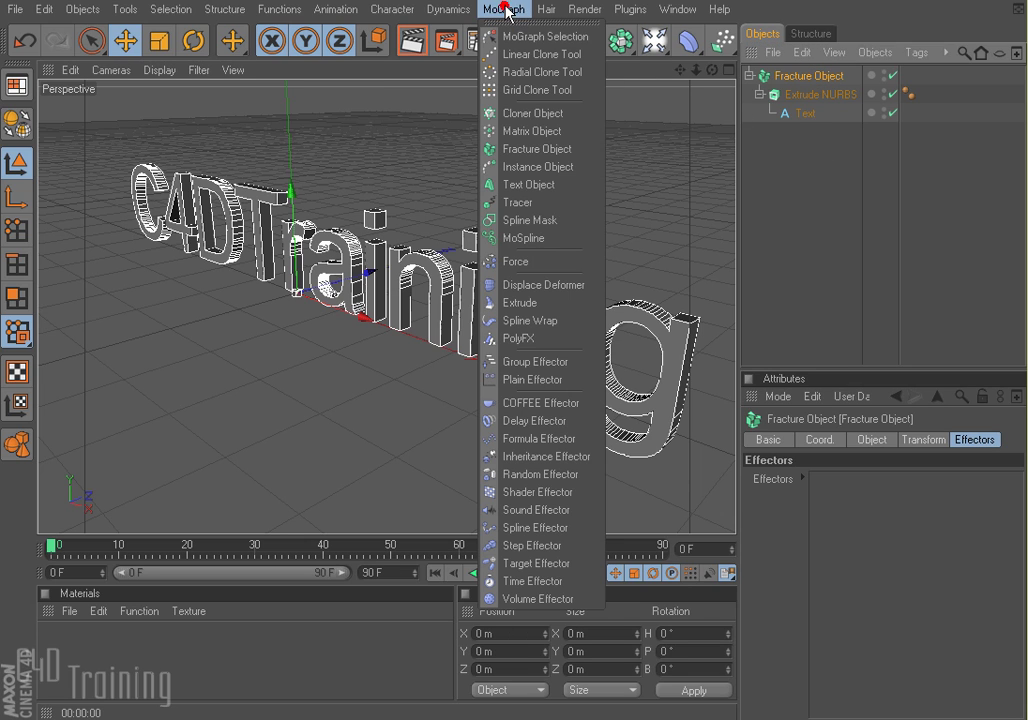
left_click(541, 474)
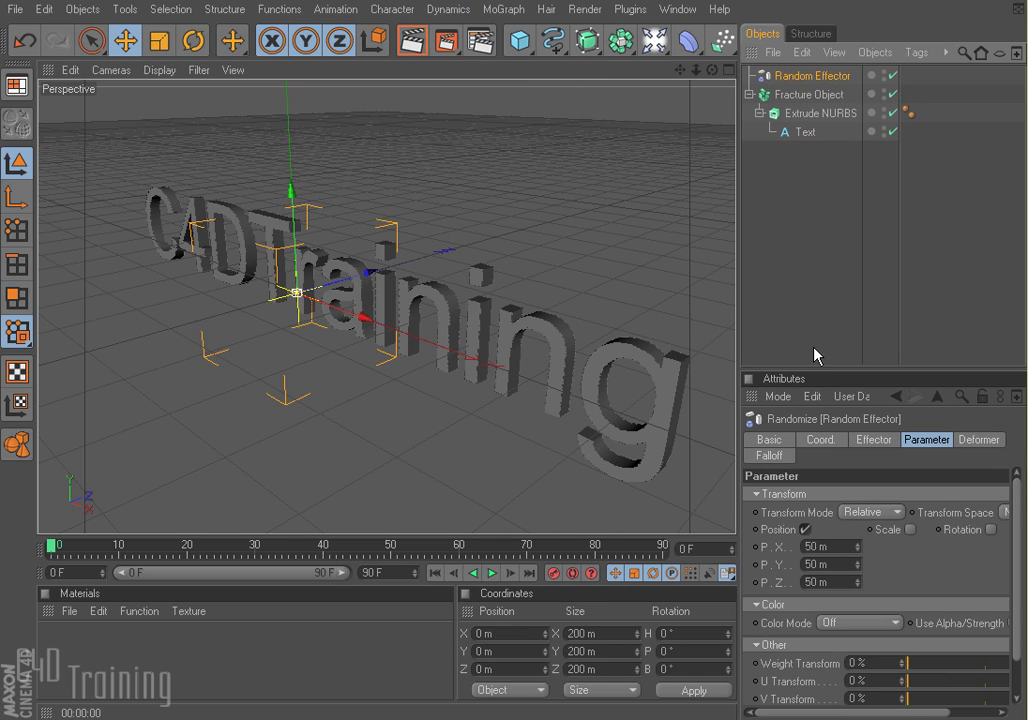
left_click(808, 95)
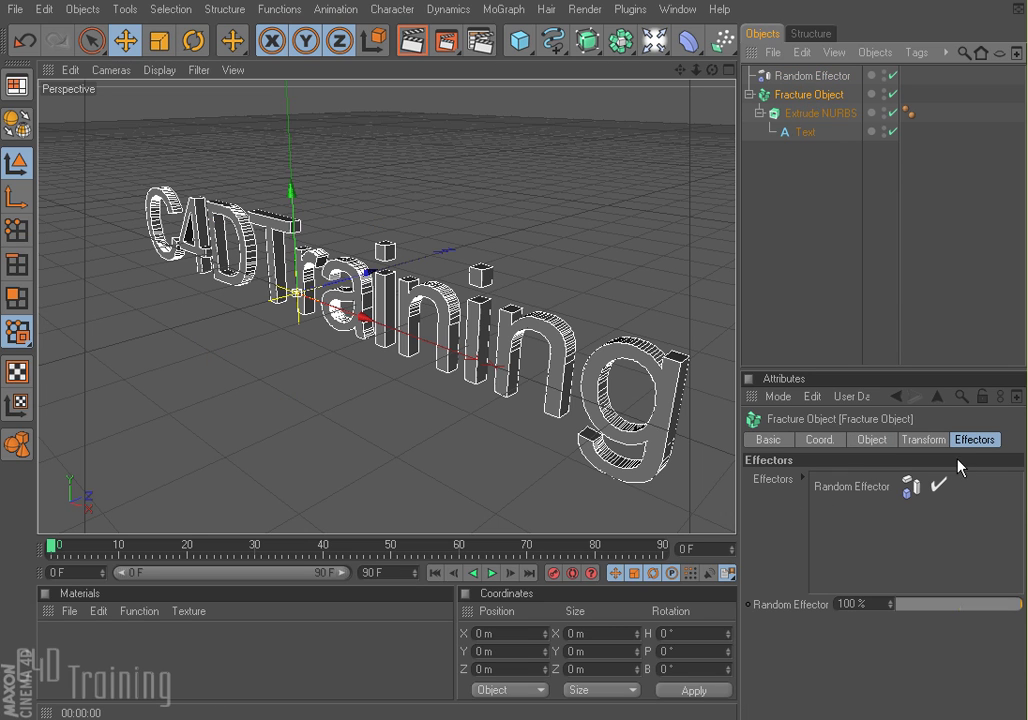
left_click(847, 486)
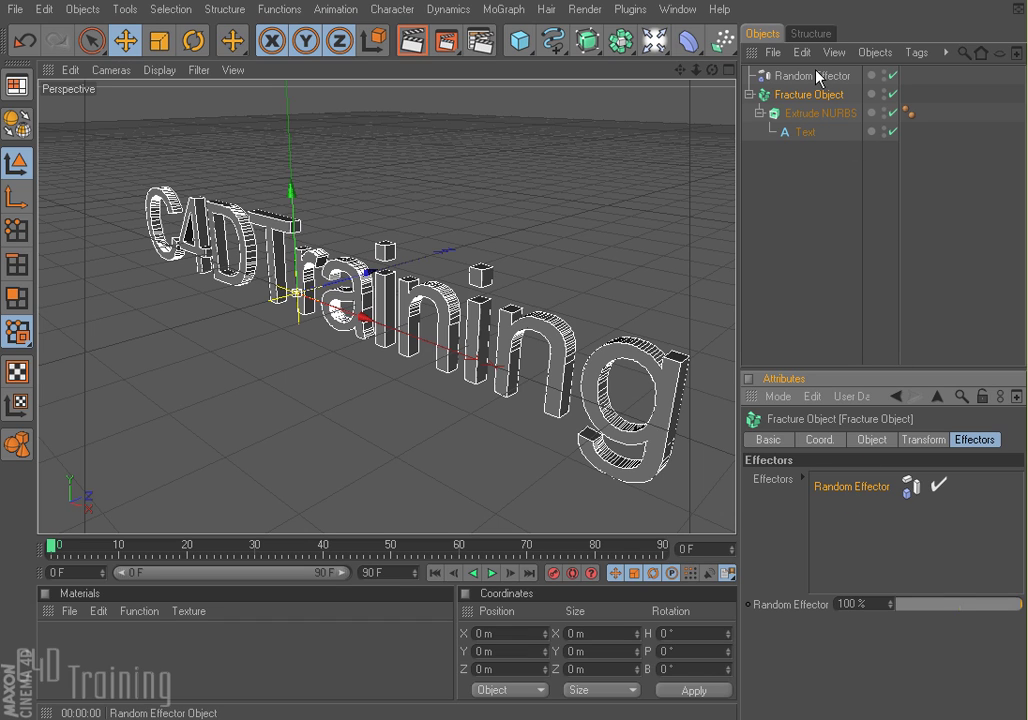
left_click(806, 95)
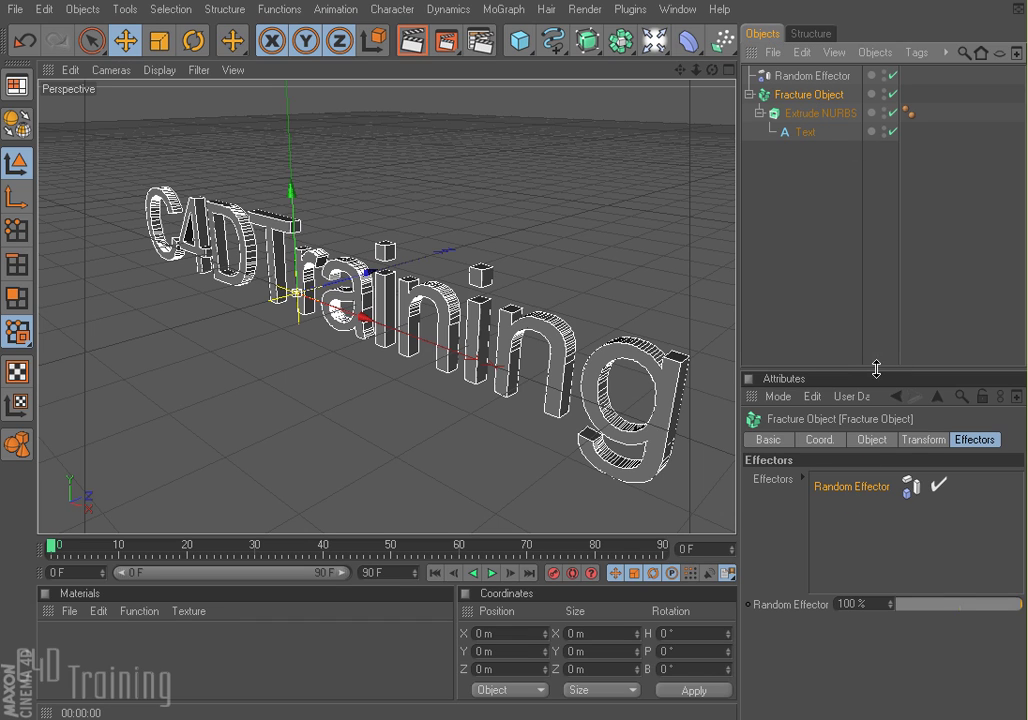
left_click(871, 441)
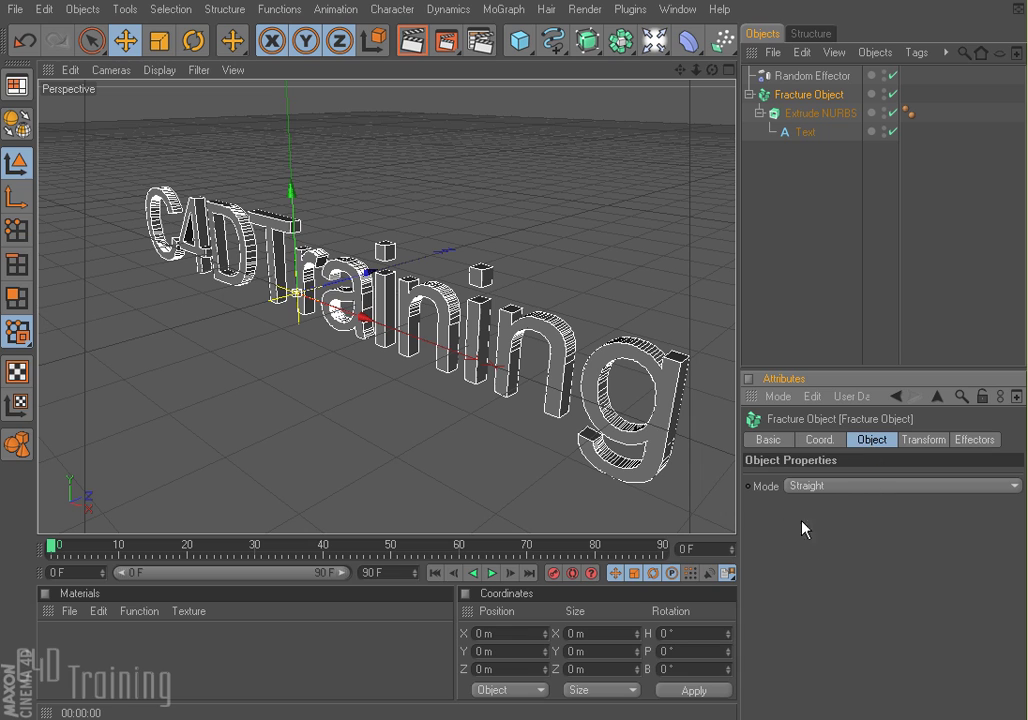
Step: Set the Fracture Object's Mode to Explode Segments, then select the Random Effector
left_click(827, 487)
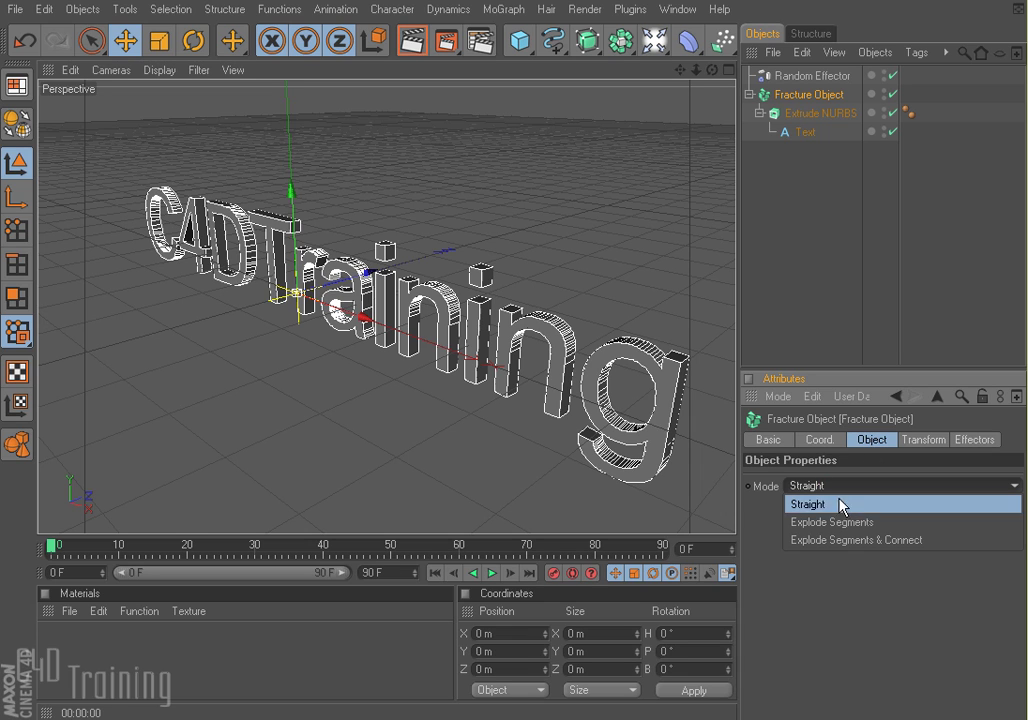
left_click(855, 524)
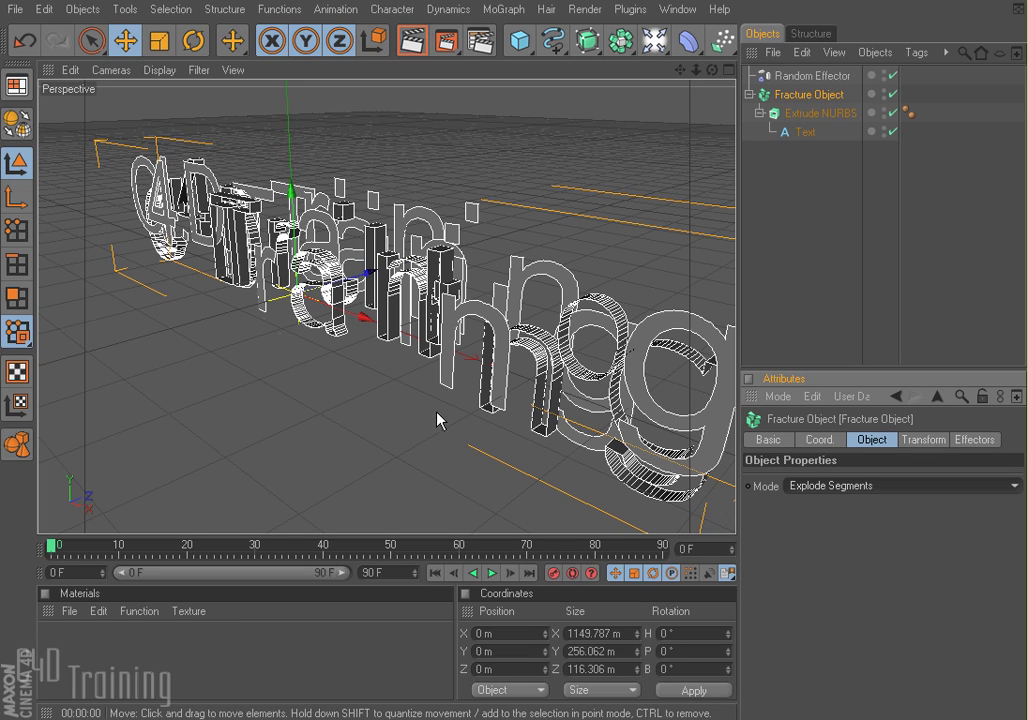
left_click(810, 77)
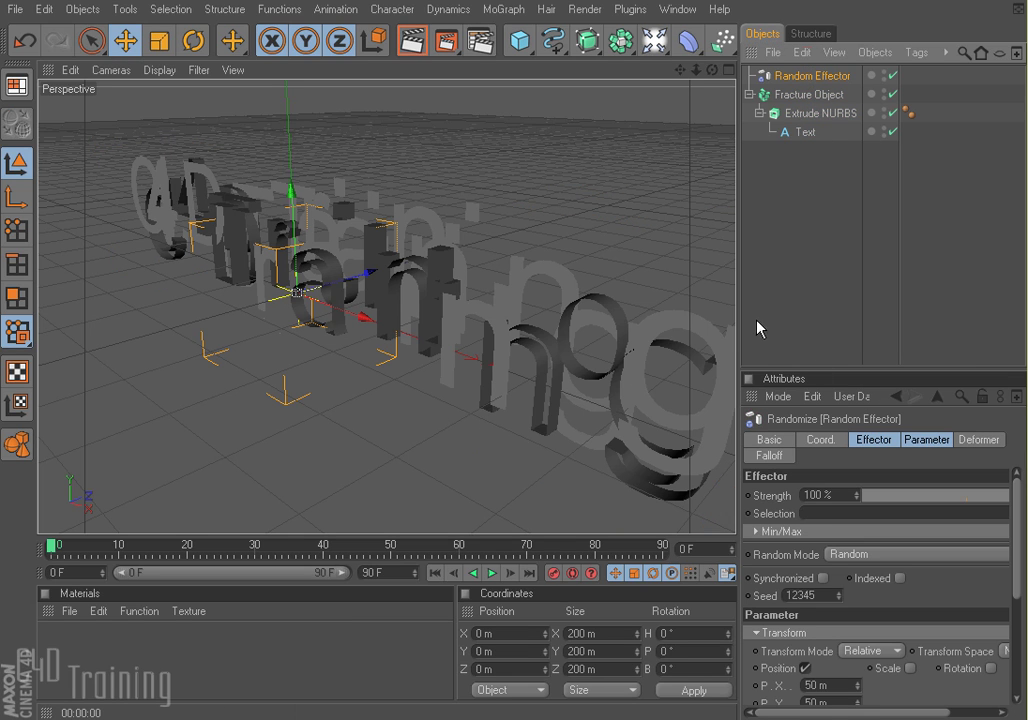
Step: Try larger Random Effector position offsets, undo back to 50 m, and reselect the Fracture Object
left_click(910, 440)
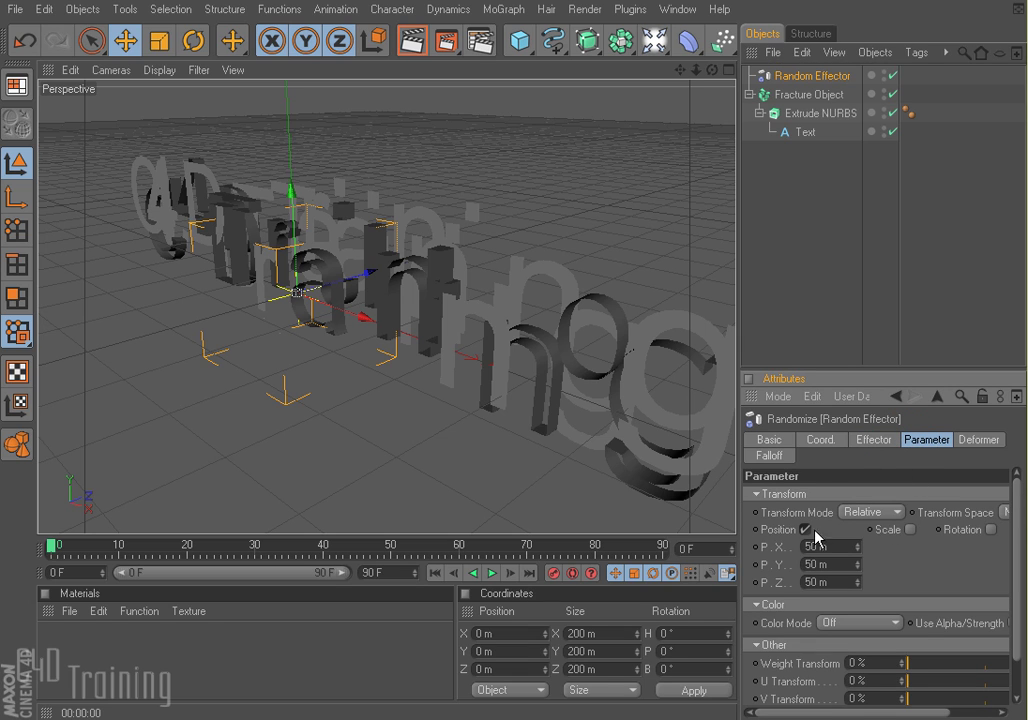
mouse_move(854, 549)
left_mouse_down()
mouse_move(855, 540)
mouse_move(857, 558)
left_mouse_up()
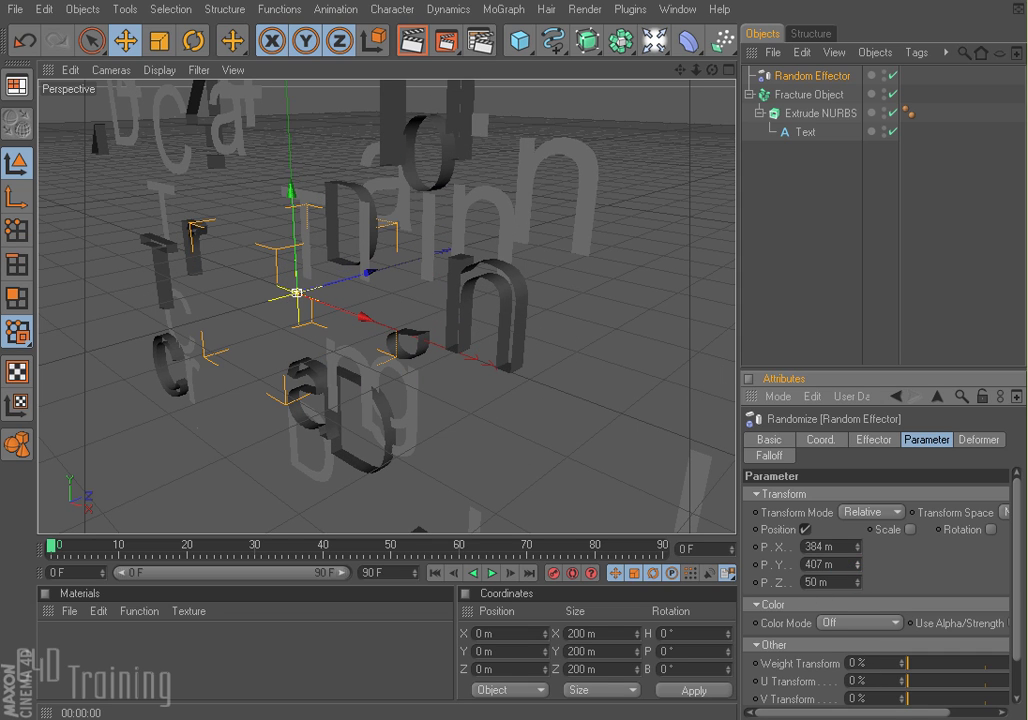
key("ctrl+z")
key("ctrl+z")
key("ctrl+z")
key("ctrl+z")
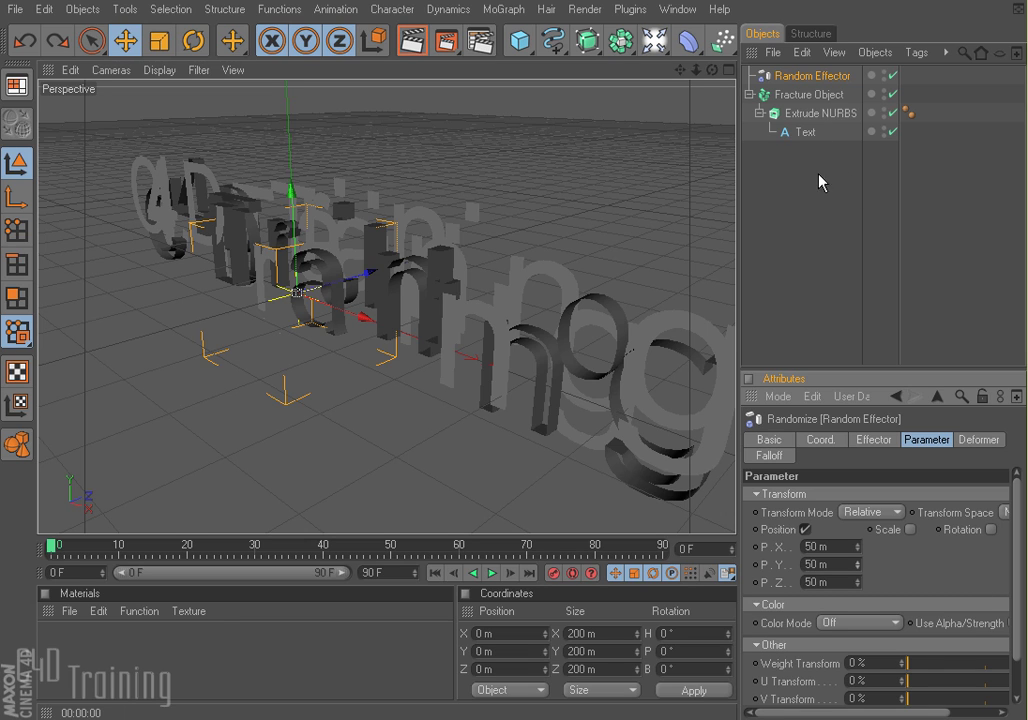
left_click(812, 98)
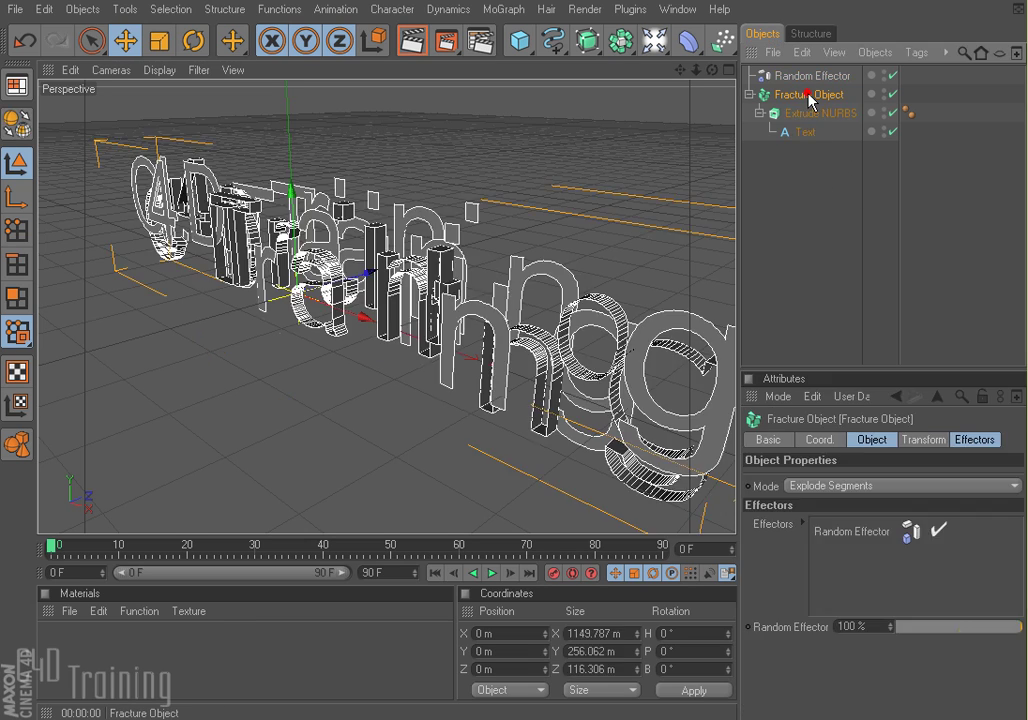
Step: Choose Explode Segments & Connect as the Fracture Object's mode
left_click(862, 487)
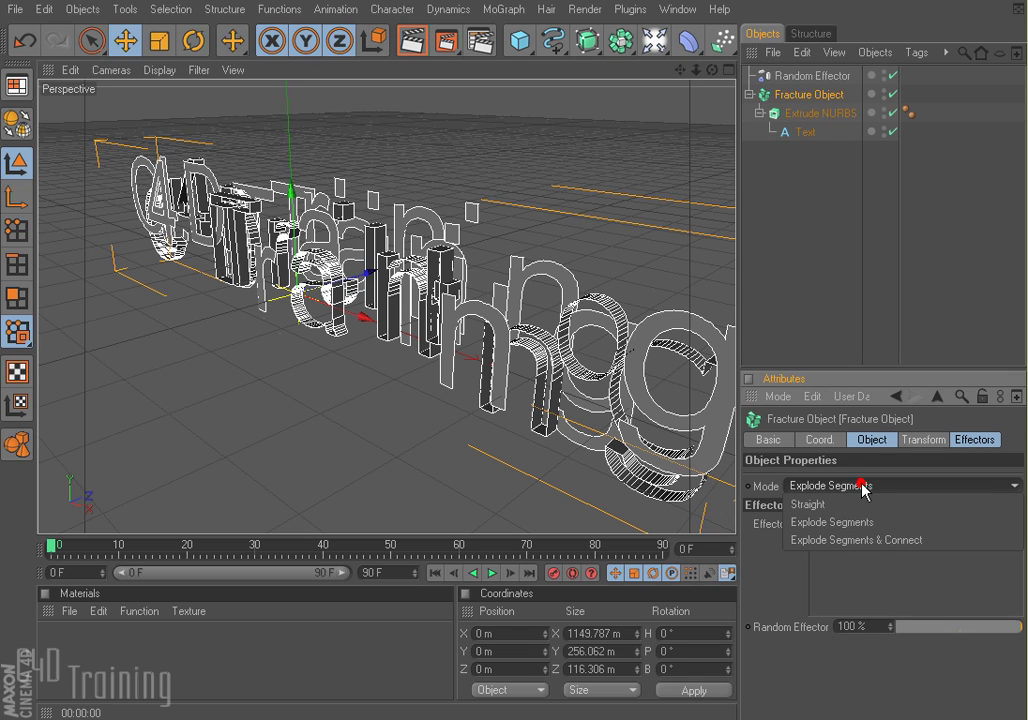
left_click(892, 541)
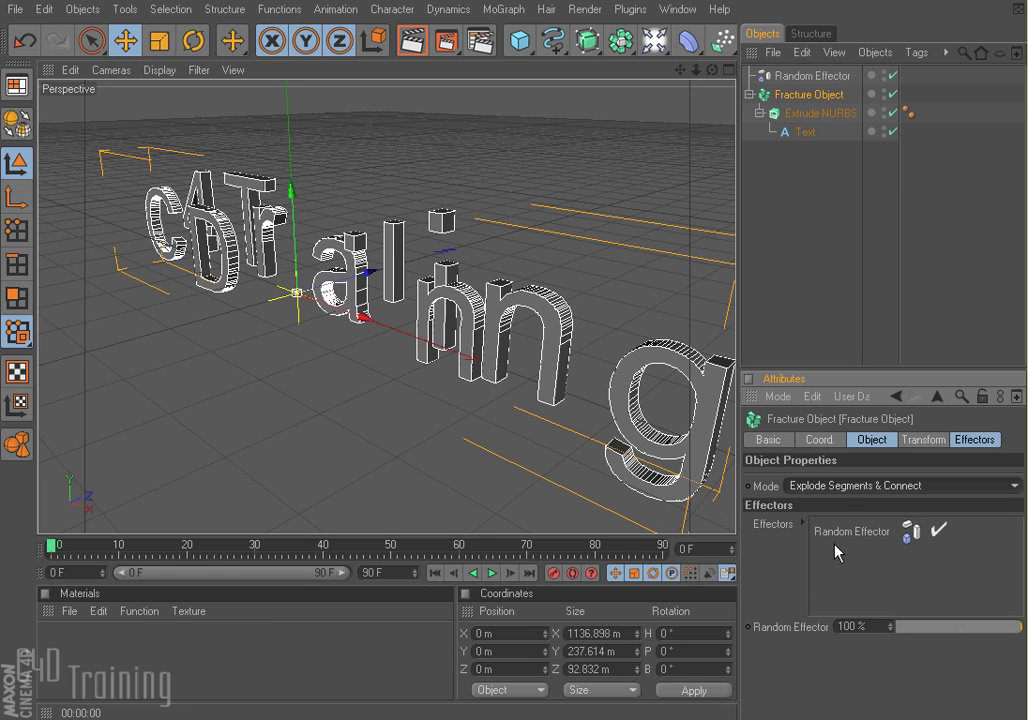
Step: Set the Random Effector's P.X, P.Y and P.Z position offsets to 600 m
left_click(812, 76)
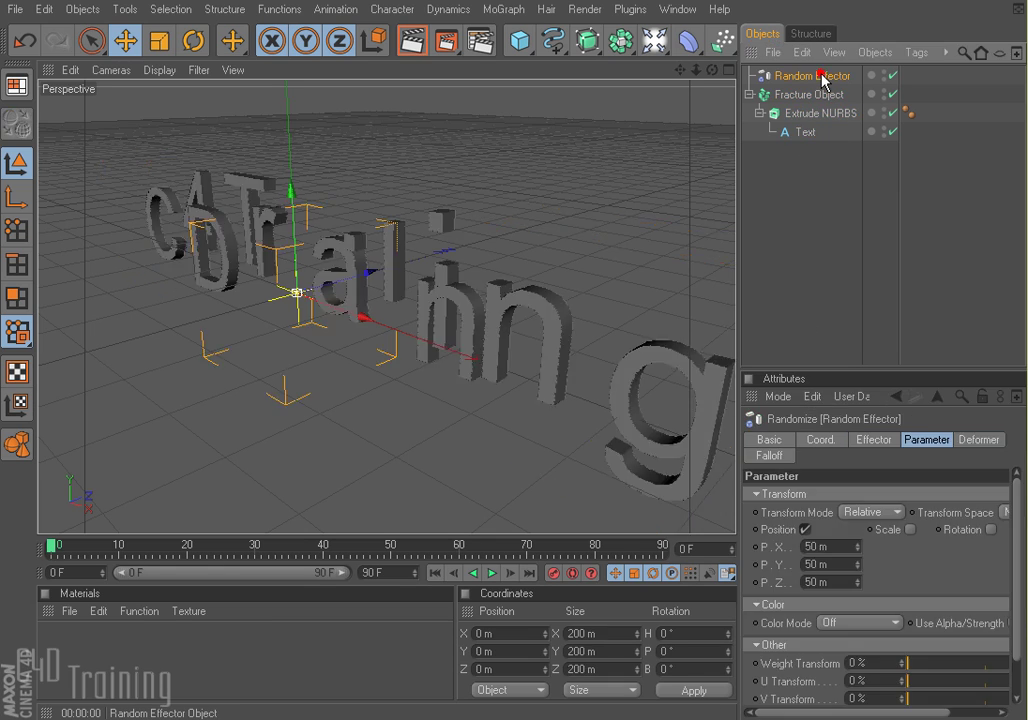
double_click(808, 546)
type("600")
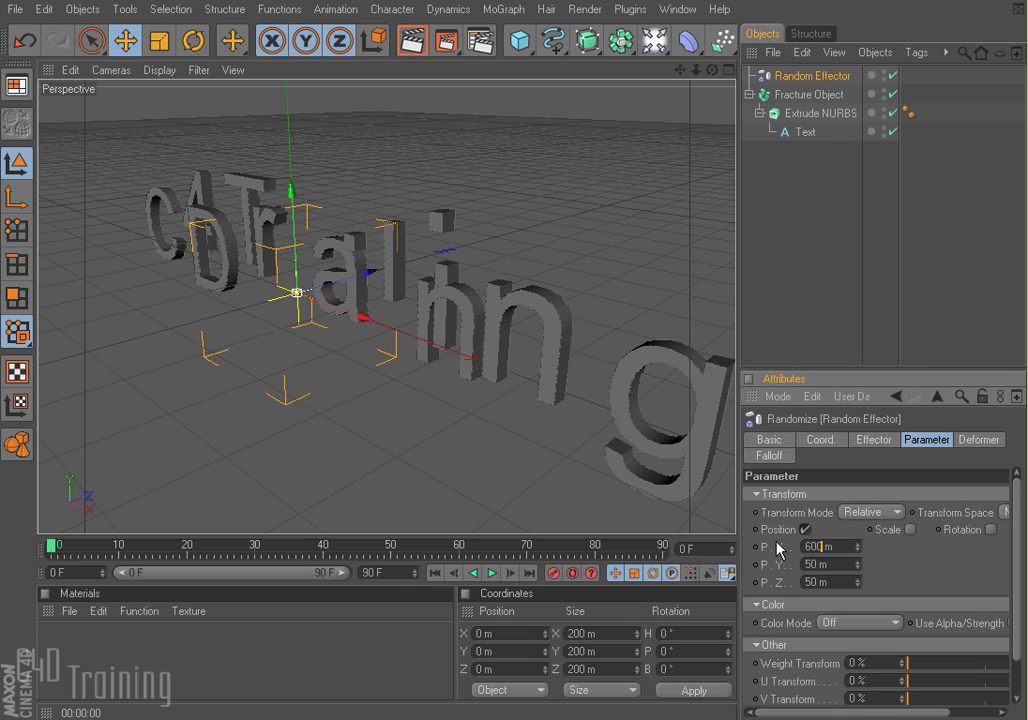
key("Tab")
type("600")
key("Tab")
type("600")
key("Return")
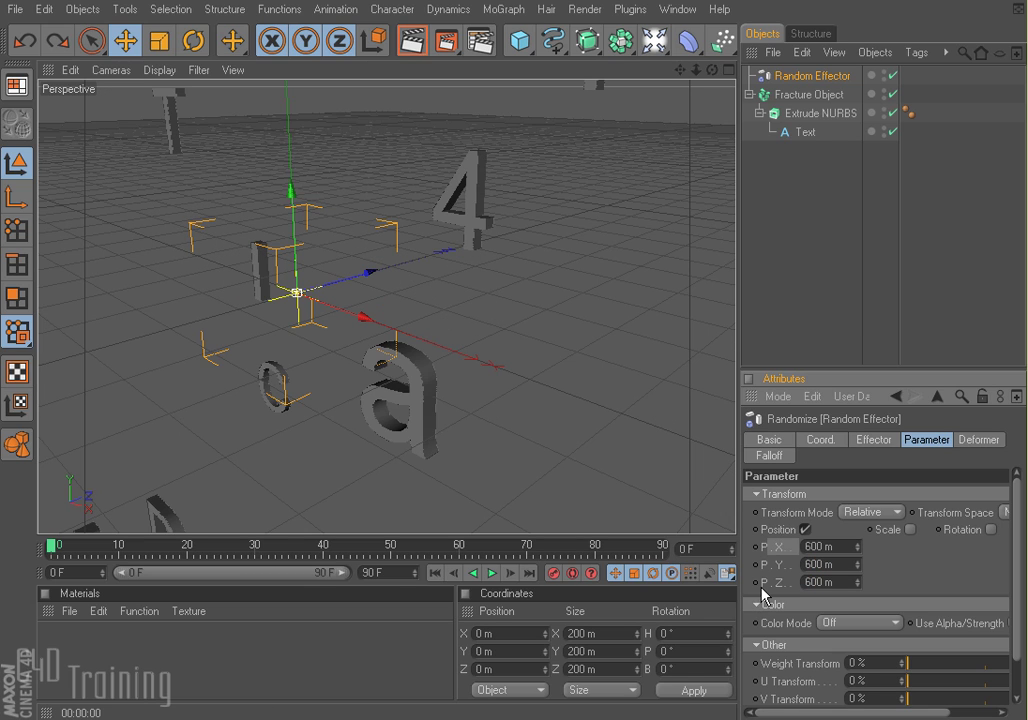
Step: Keyframe the three 600 m position offsets at frame 0 and move the time slider to frame 20
left_click(756, 547, "ctrl")
left_click(756, 564, "ctrl")
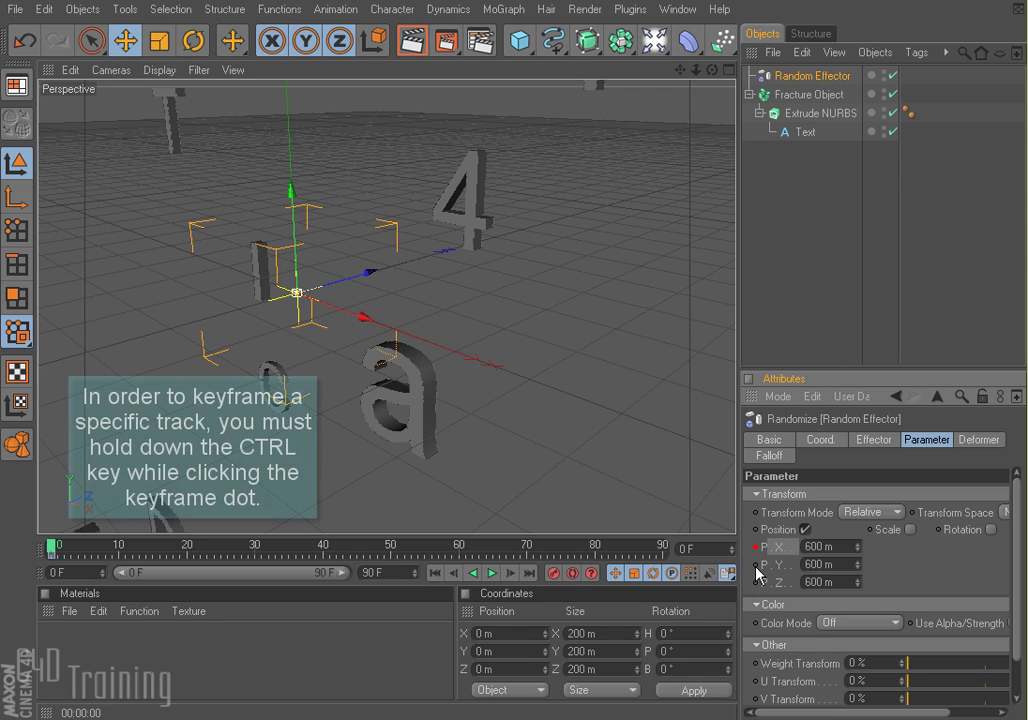
left_click(756, 582, "ctrl")
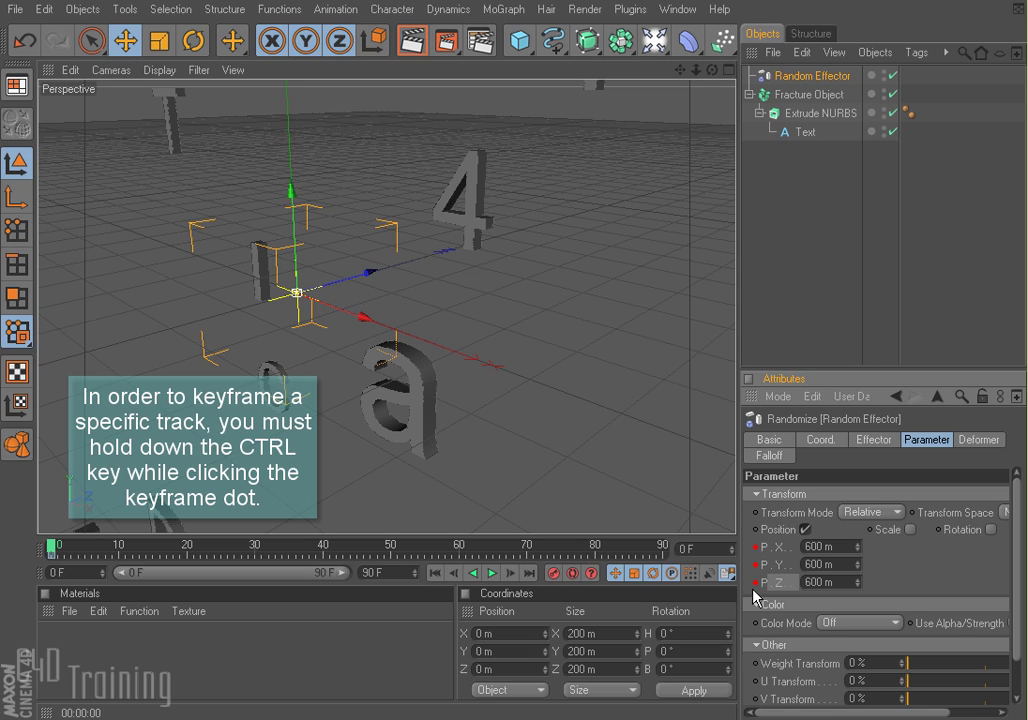
left_click_drag(80, 552, 189, 555)
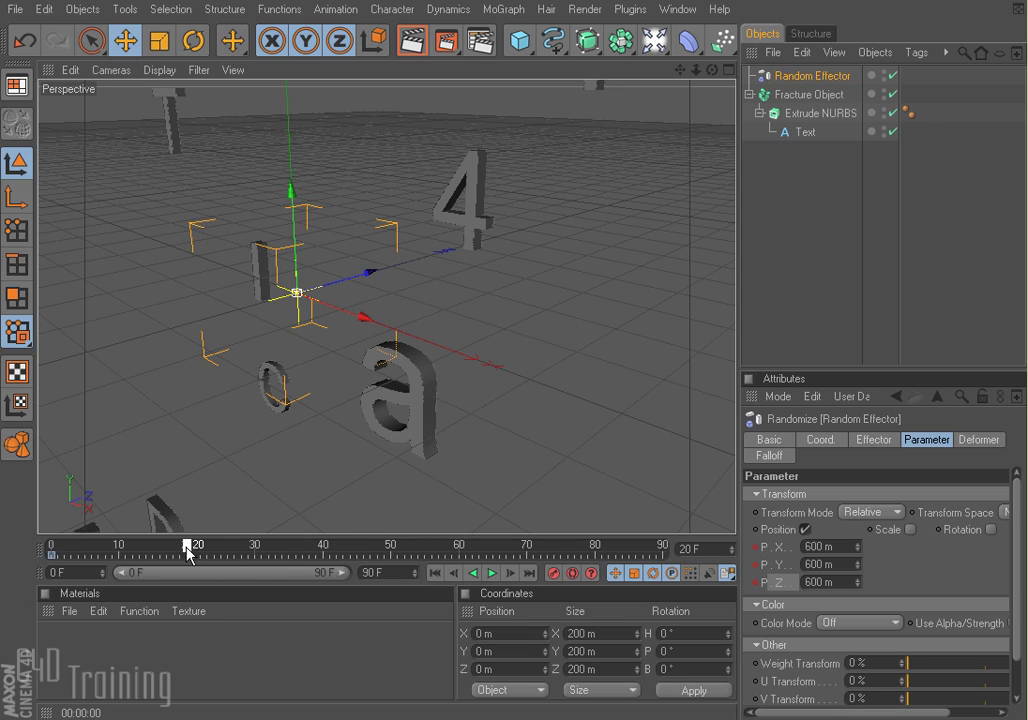
Step: At frame 20, set the Random Effector's P.X, P.Y and P.Z offsets to 0 m
left_click(820, 546)
double_click(820, 546)
type("0")
key("Tab")
type("0")
key("Tab")
type("0")
key("Return")
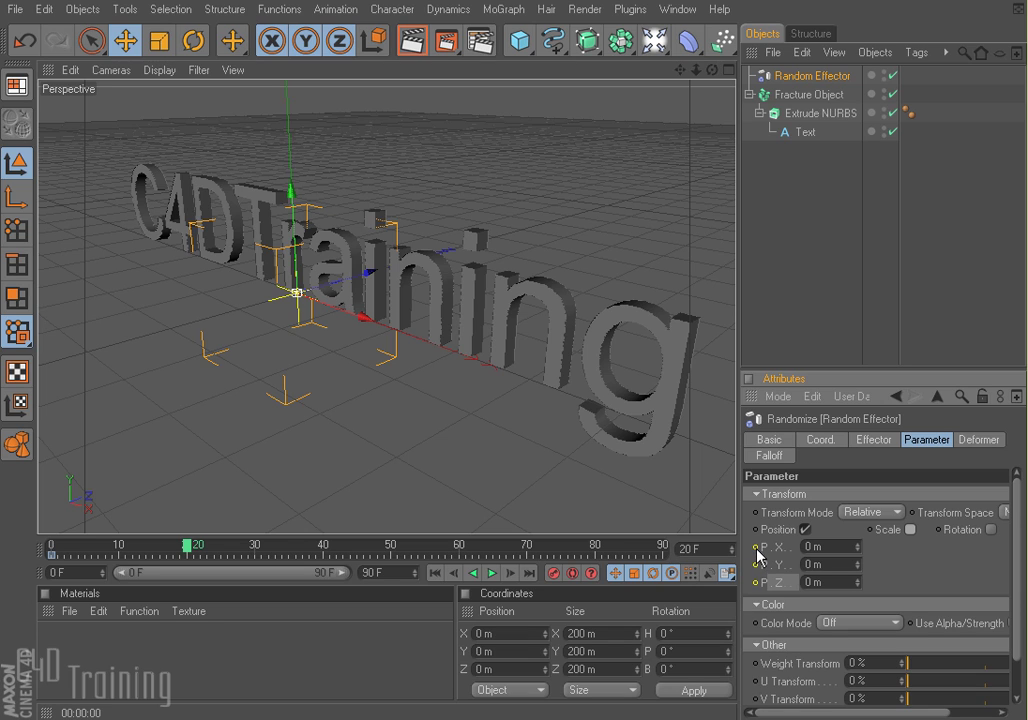
Step: Keyframe the X, Y and Z position offsets at 0 m
left_click(755, 547, "ctrl")
left_click(755, 564, "ctrl")
left_click(755, 582, "ctrl")
Step: Play the animation from frame 0 to watch the letters assemble into C4DTraining, then stop
left_click(435, 573)
left_click(494, 574)
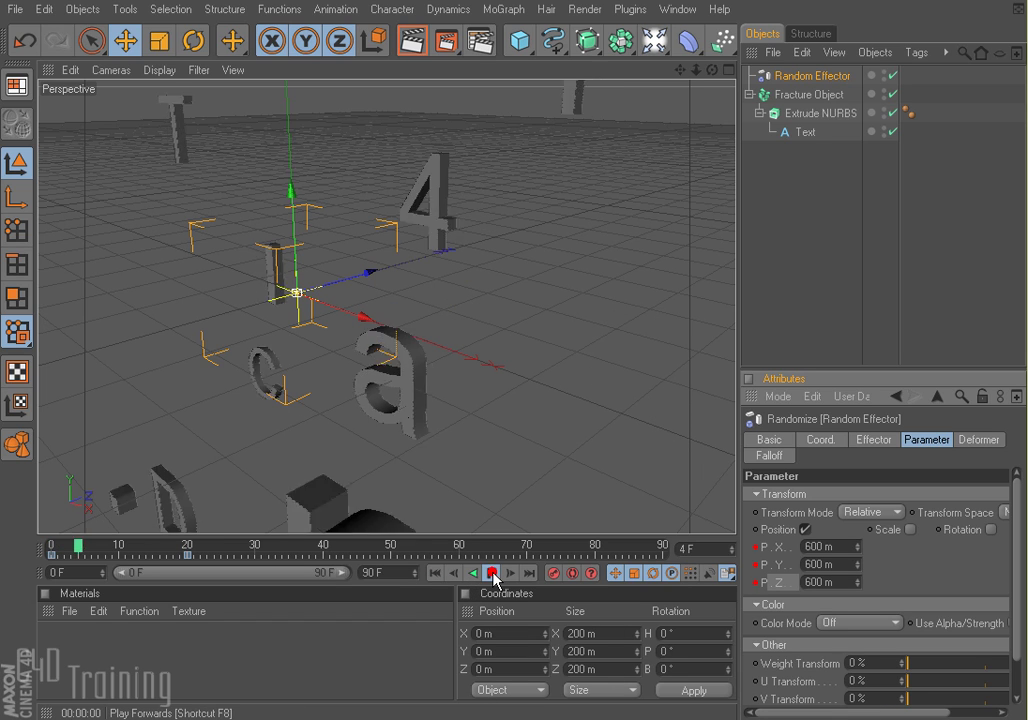
left_click(494, 574)
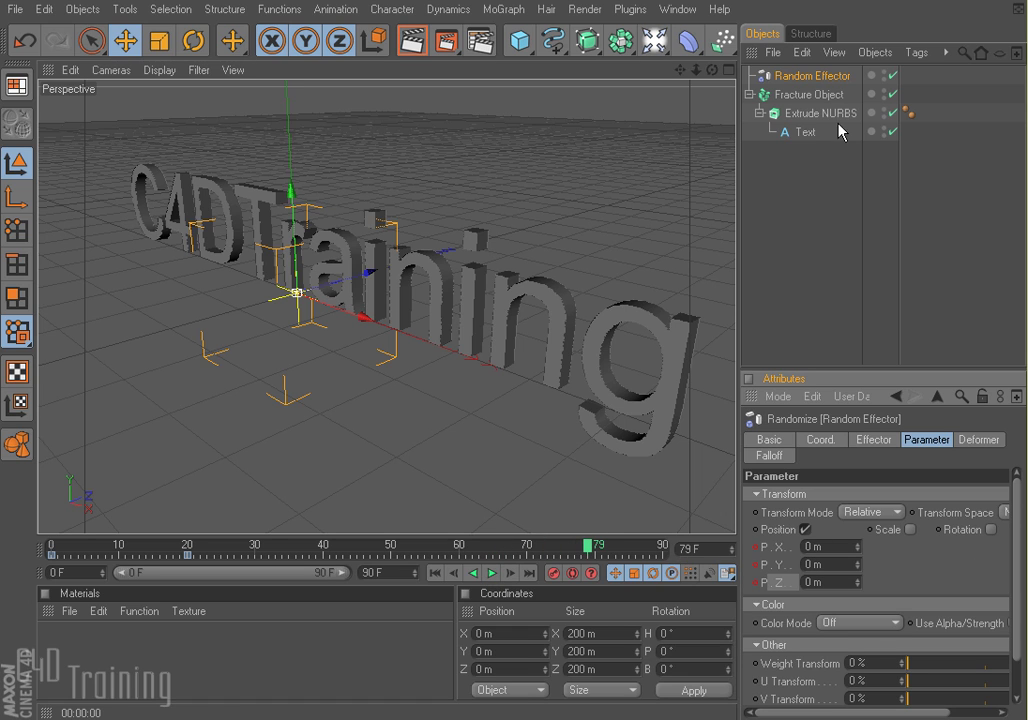
left_click(821, 96)
Step: With the Fracture Object selected, add a Delay Effector from the MoGraph menu
left_click(820, 97)
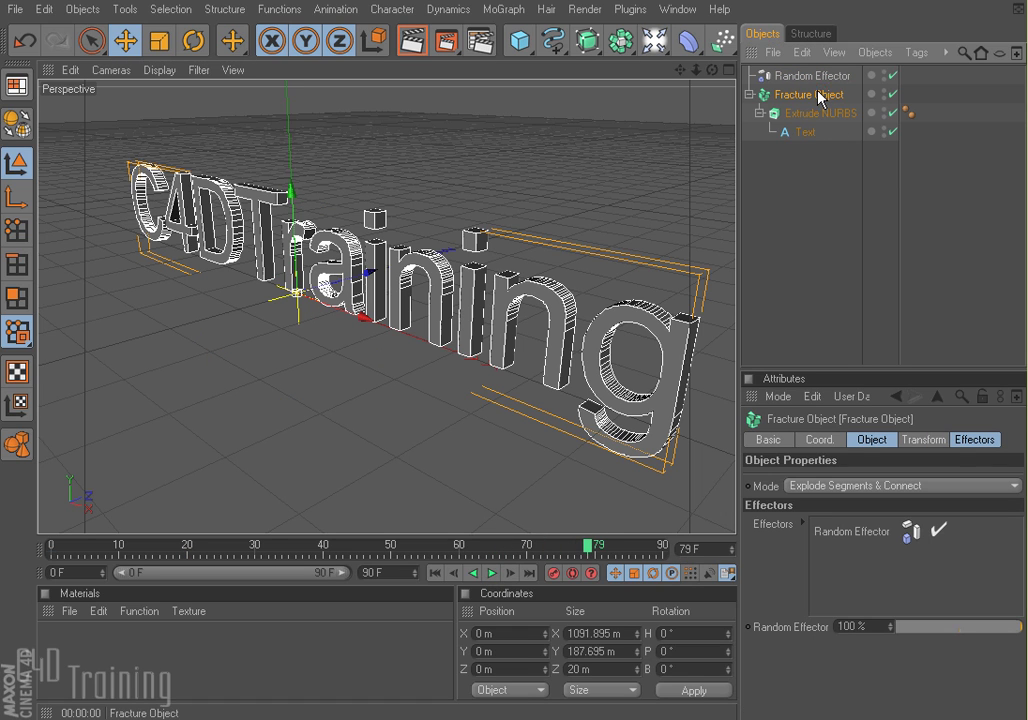
left_click(503, 9)
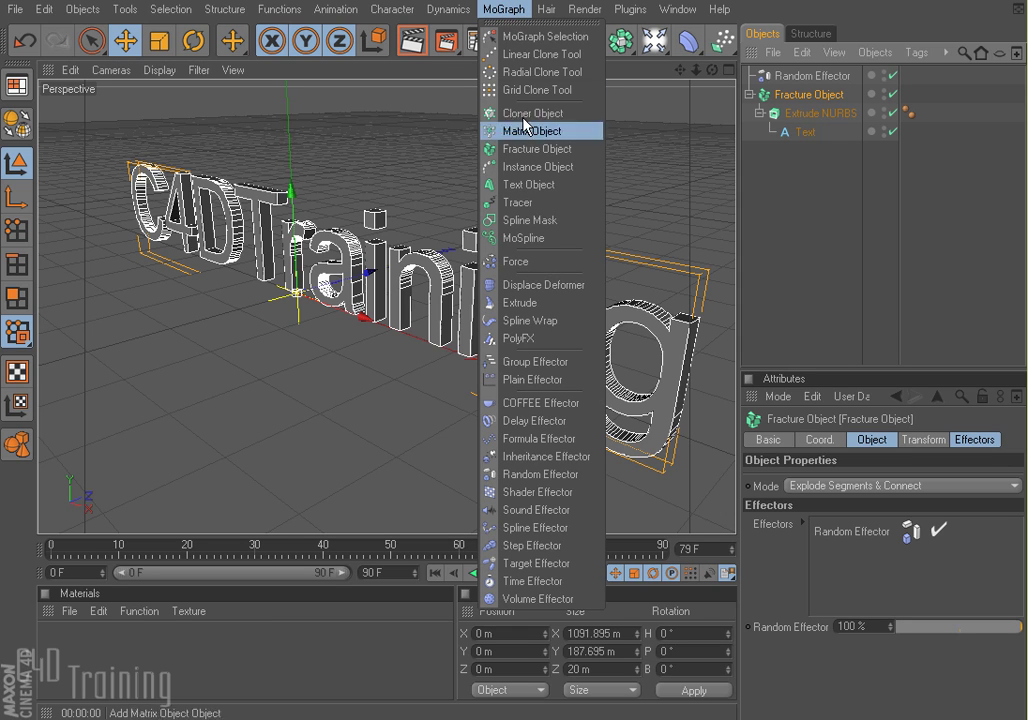
left_click(535, 421)
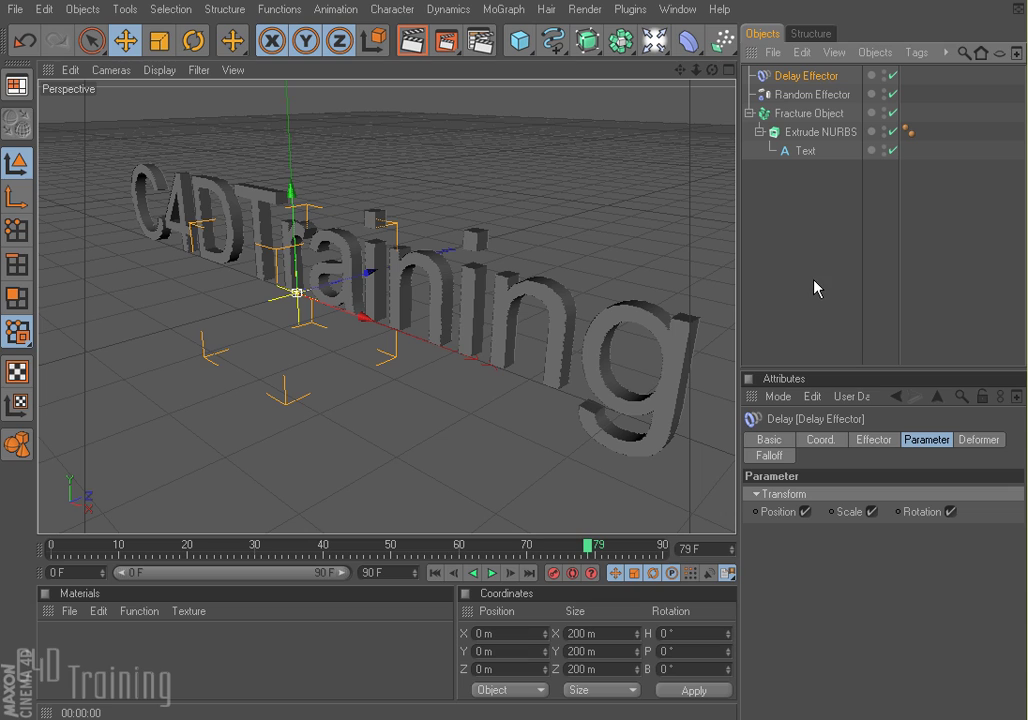
Step: Switch the Delay Effector's mode to Spring and raise its strength to 70%
left_click(814, 77)
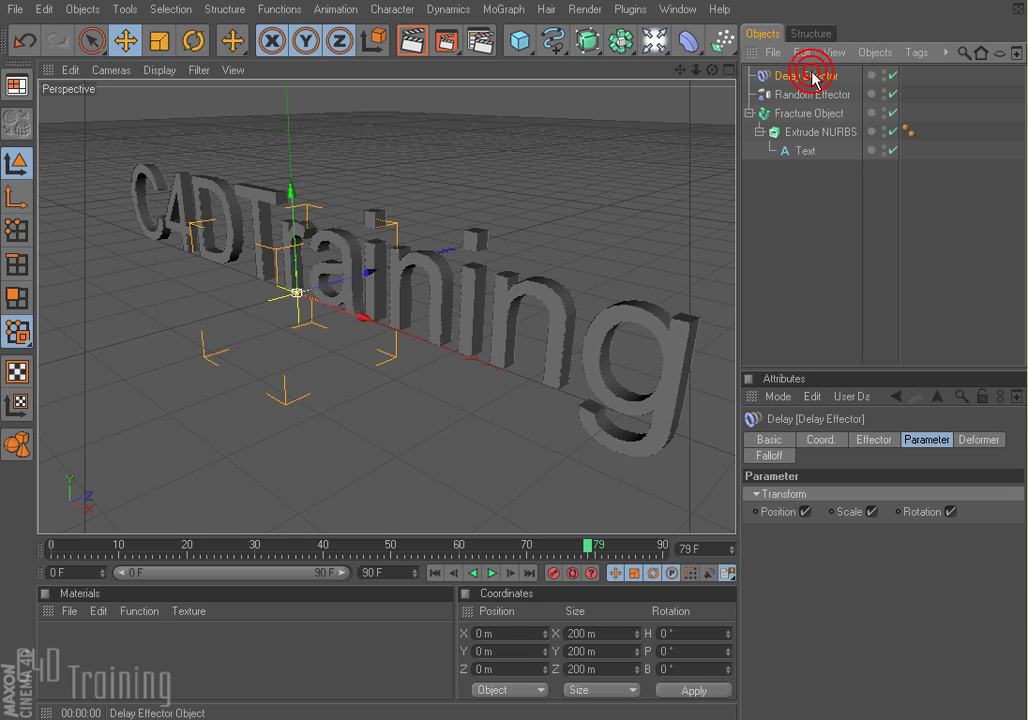
left_click(879, 440)
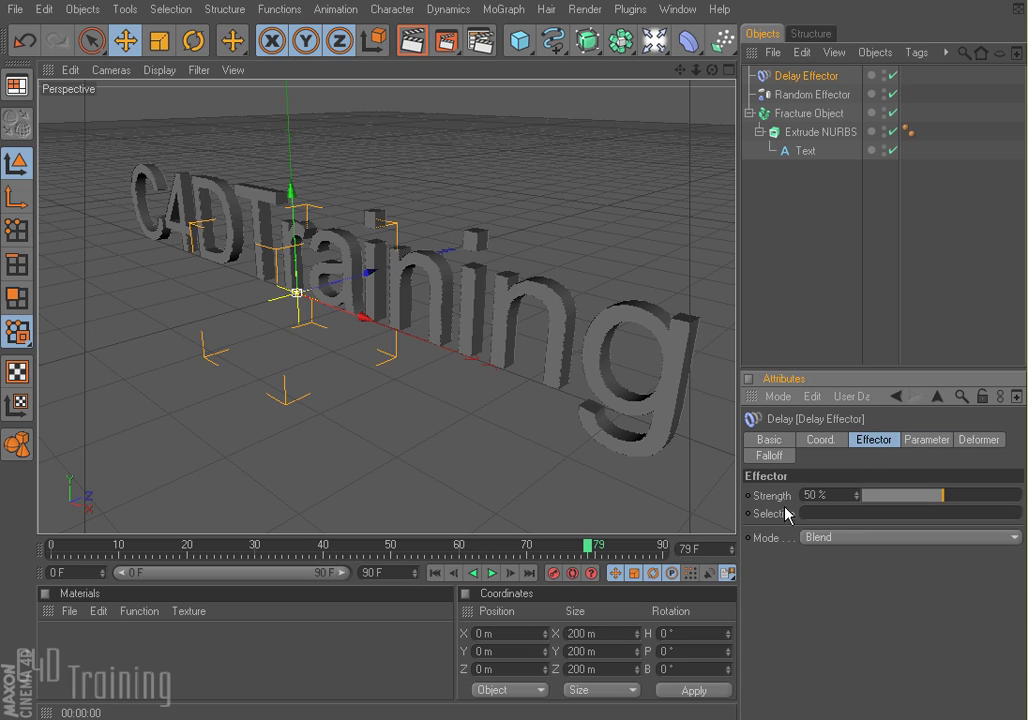
left_click(870, 540)
left_click(874, 594)
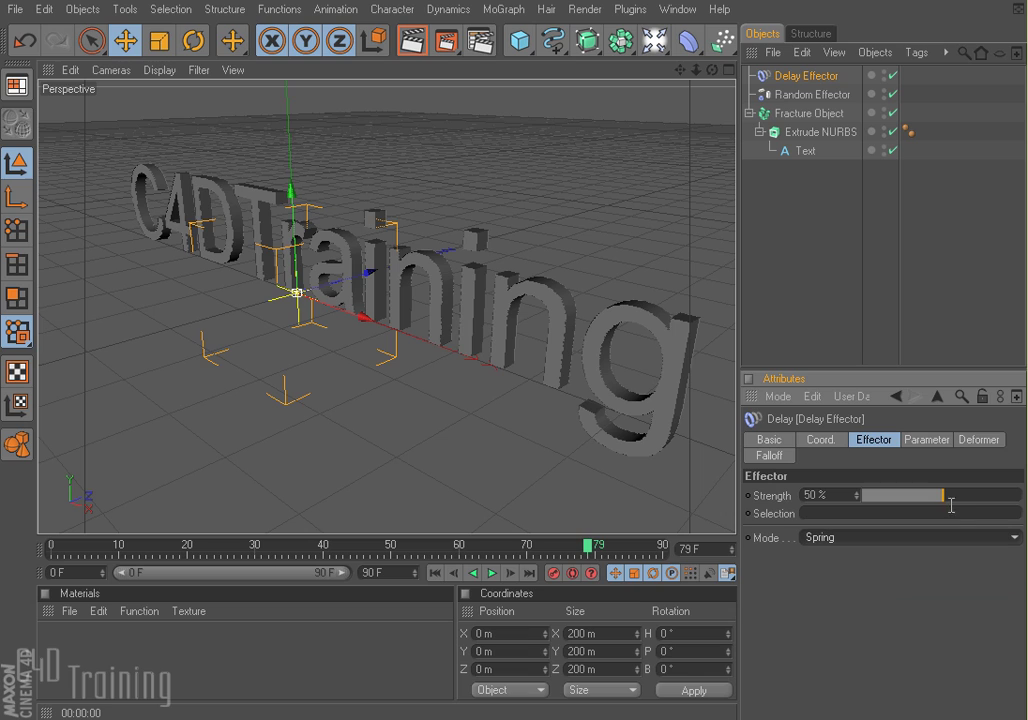
left_click_drag(943, 496, 968, 500)
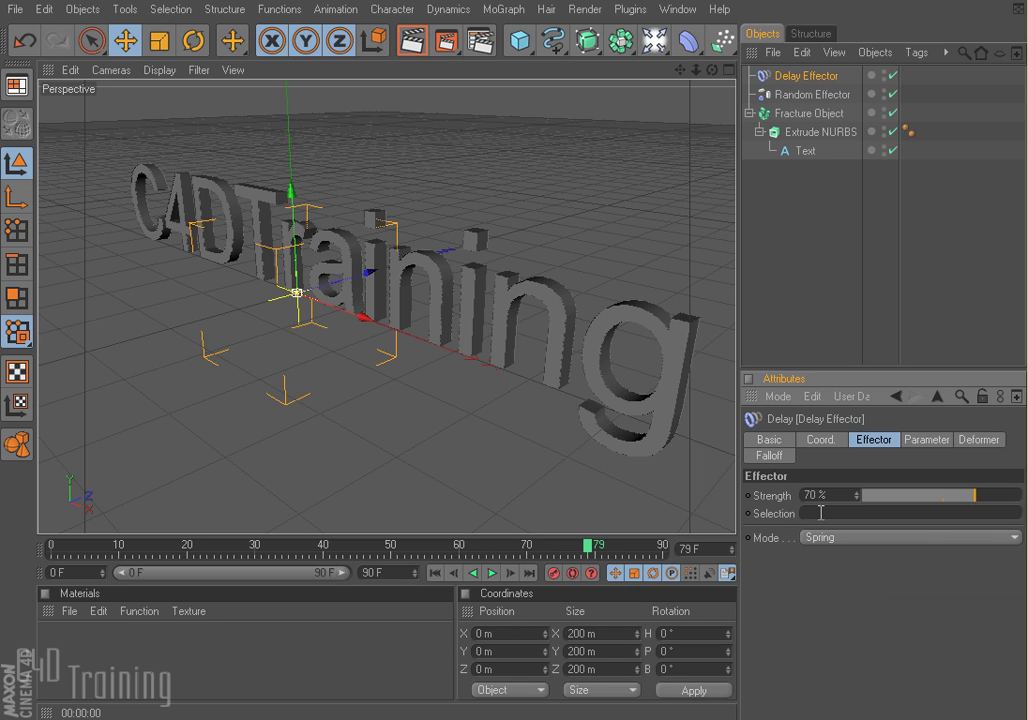
Step: Remove the Delay Effector from the Fracture Object's effectors list and drag it back in
left_click(826, 114)
left_click(973, 440)
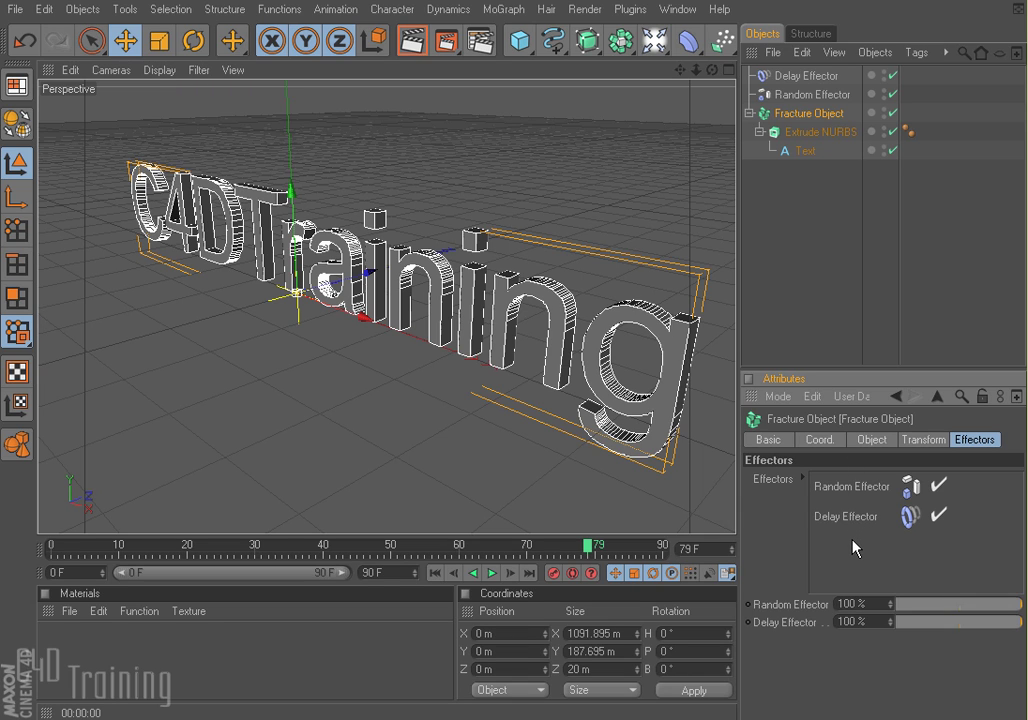
key("Delete")
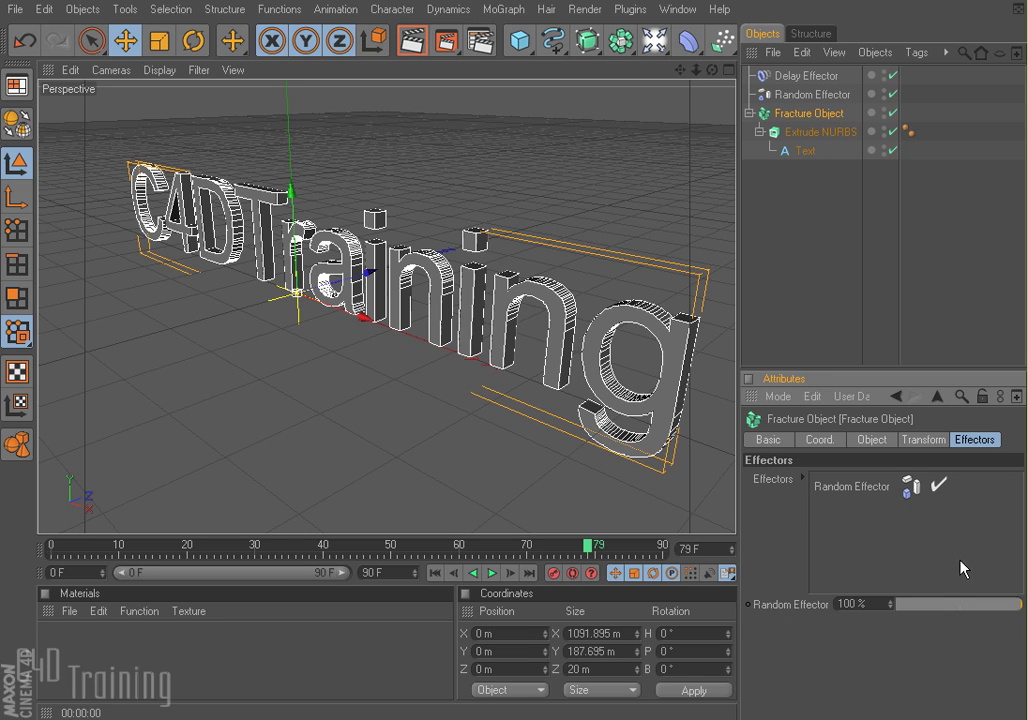
left_click(808, 77)
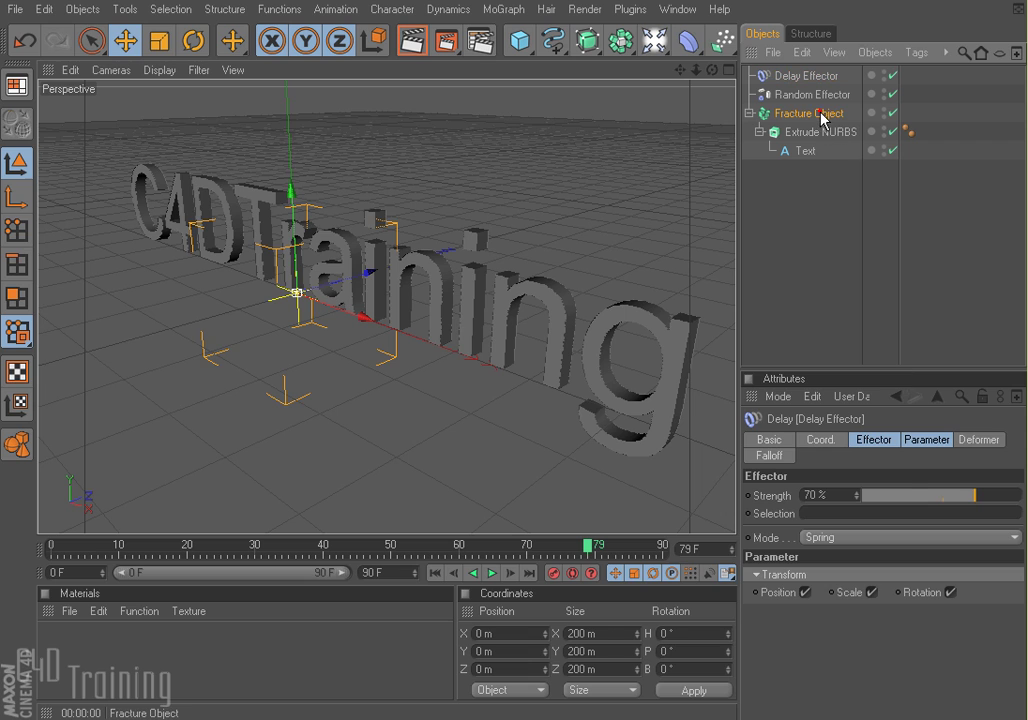
left_click(822, 114)
left_click(975, 439)
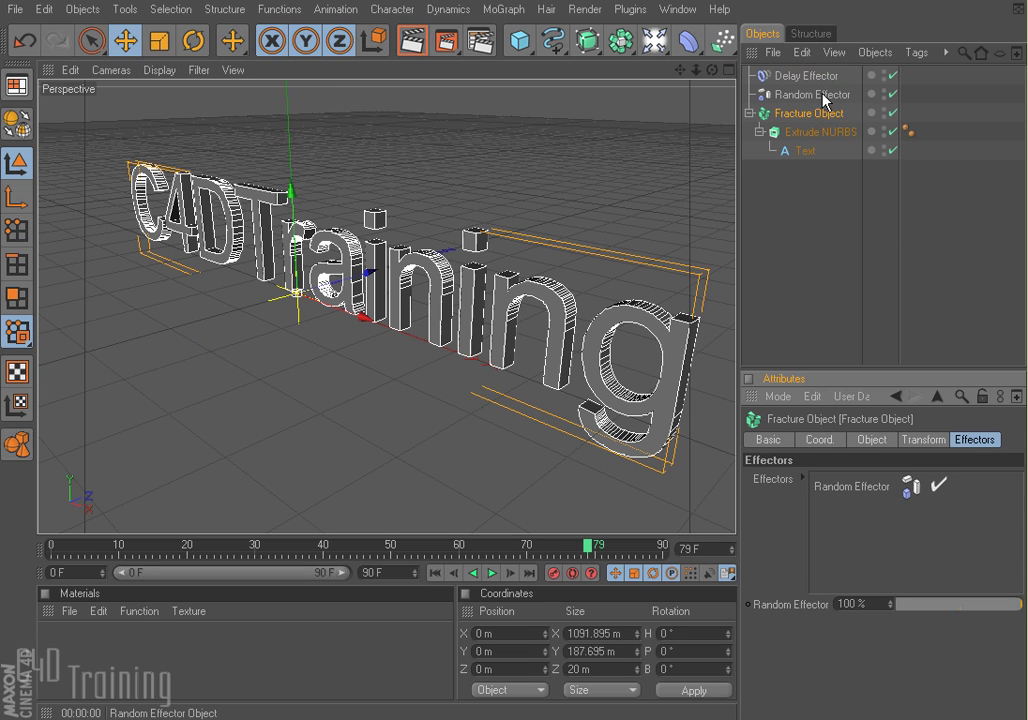
left_click_drag(800, 77, 873, 560)
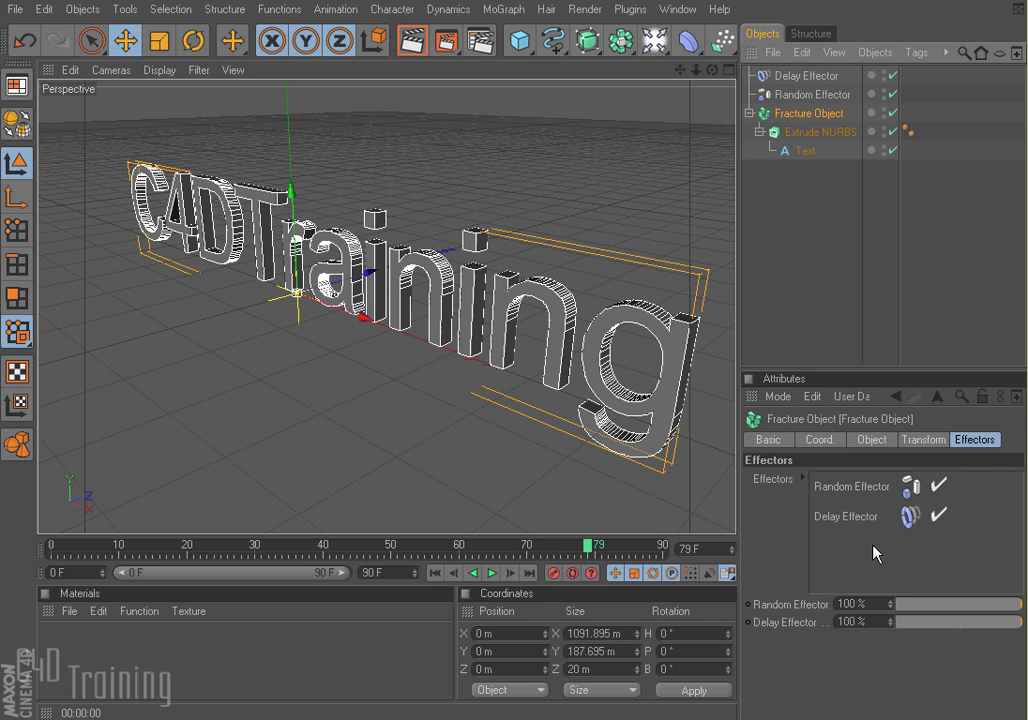
Step: Replay the animation from the start to preview the springy letter assembly
left_click(435, 573)
left_click(491, 573)
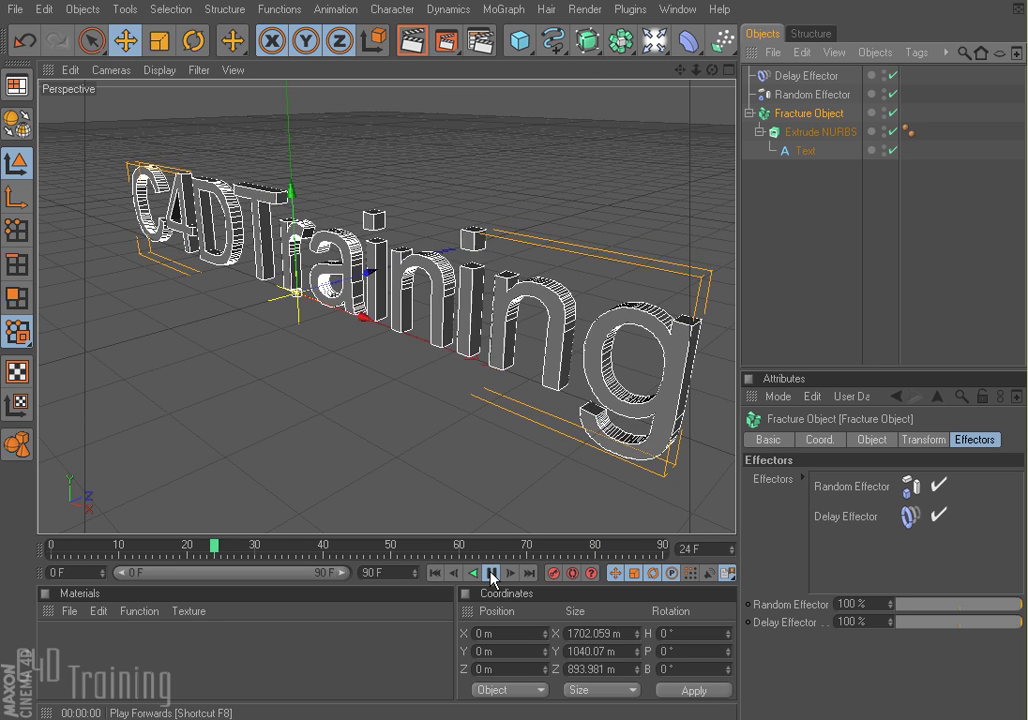
left_click(820, 202)
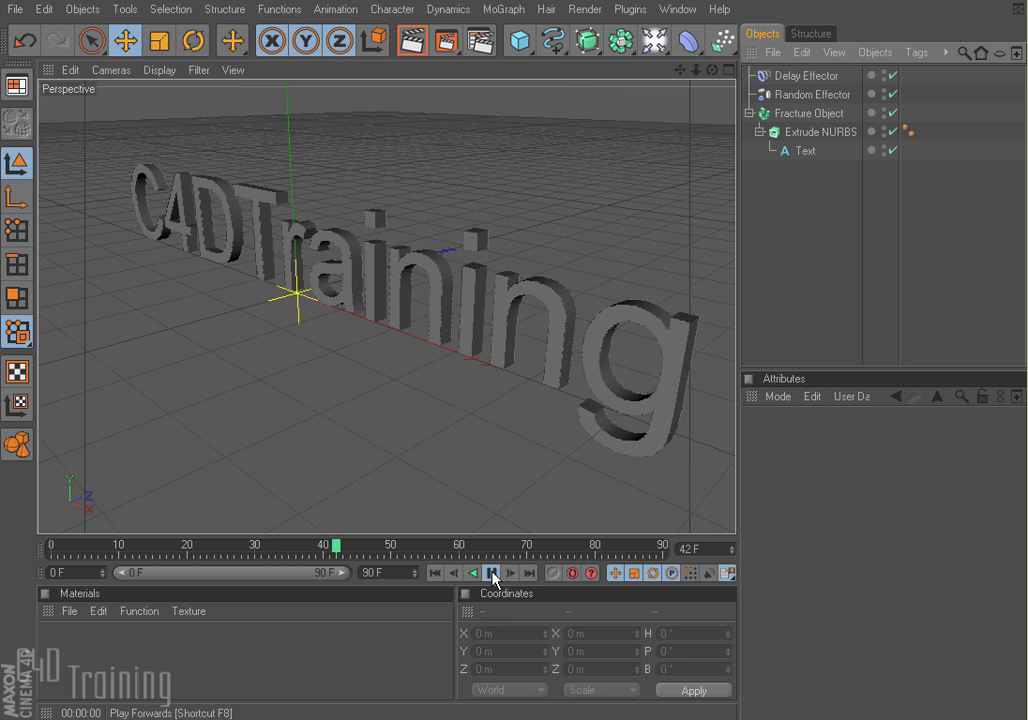
Step: Stop playback and add an Instance Object and a 100 m Icosa Platonic to the scene
left_click(493, 573)
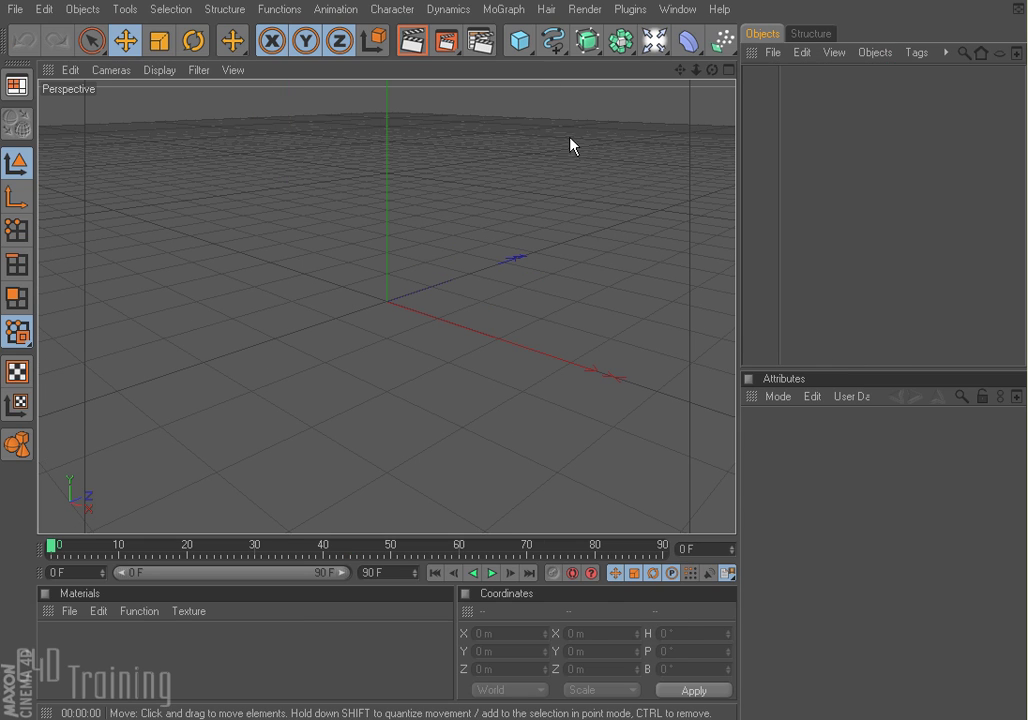
left_click(505, 9)
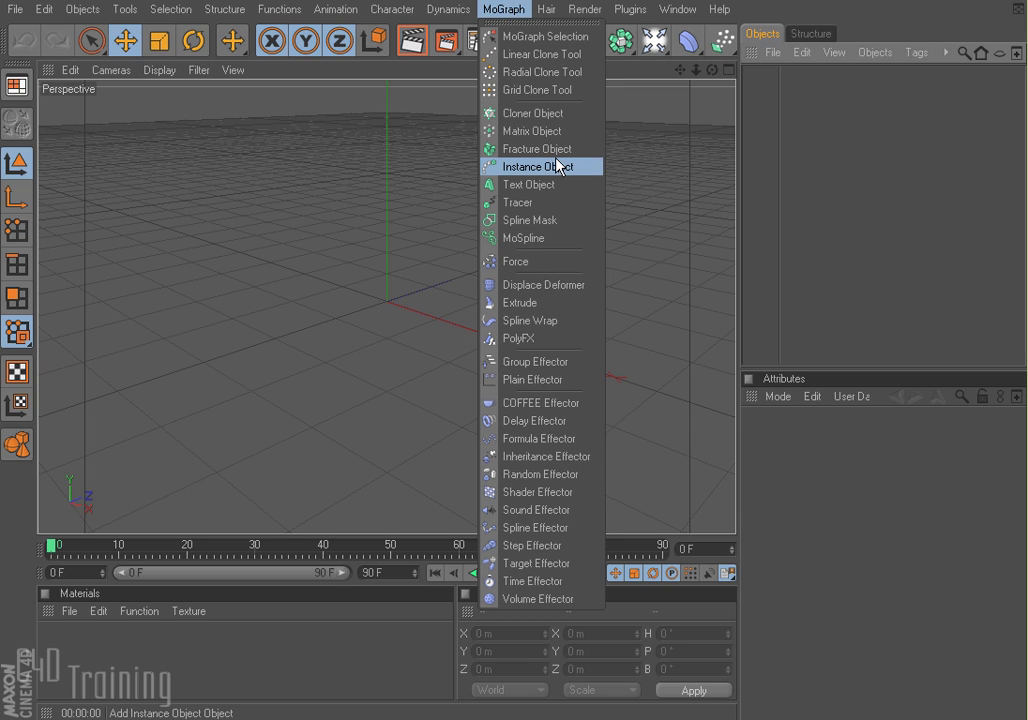
left_click(536, 167)
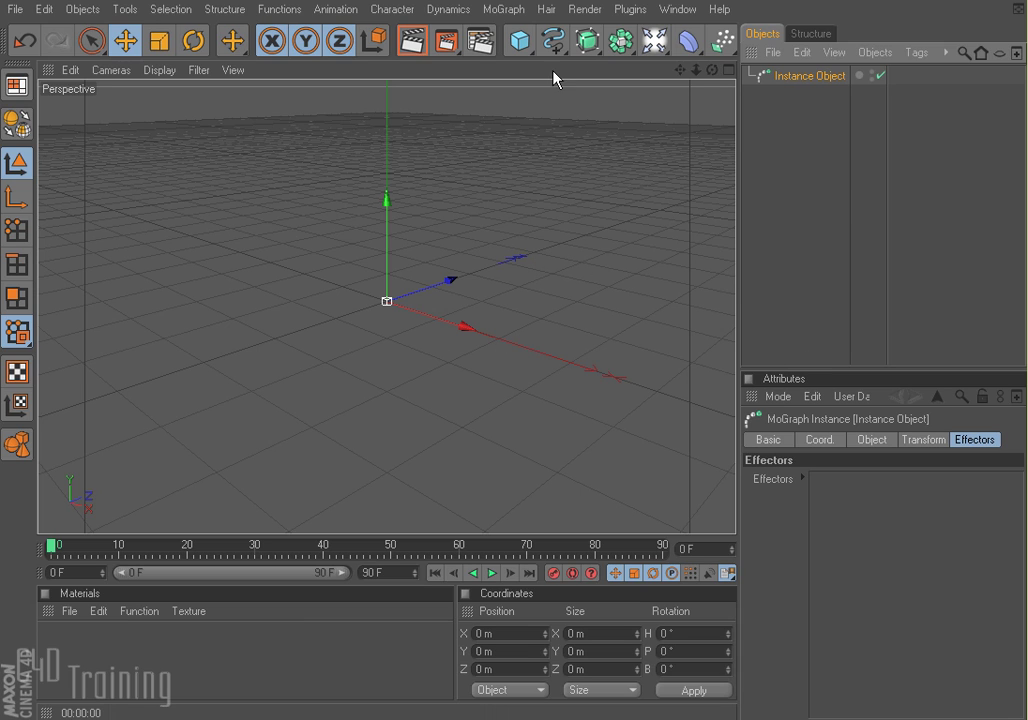
left_click(522, 45)
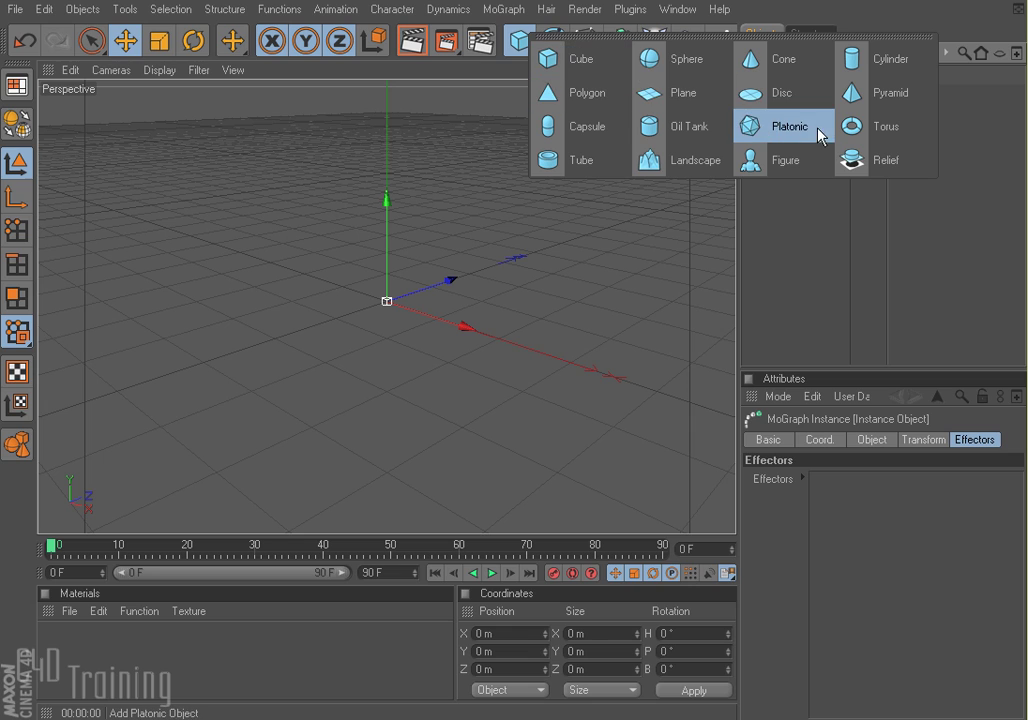
left_click(790, 127)
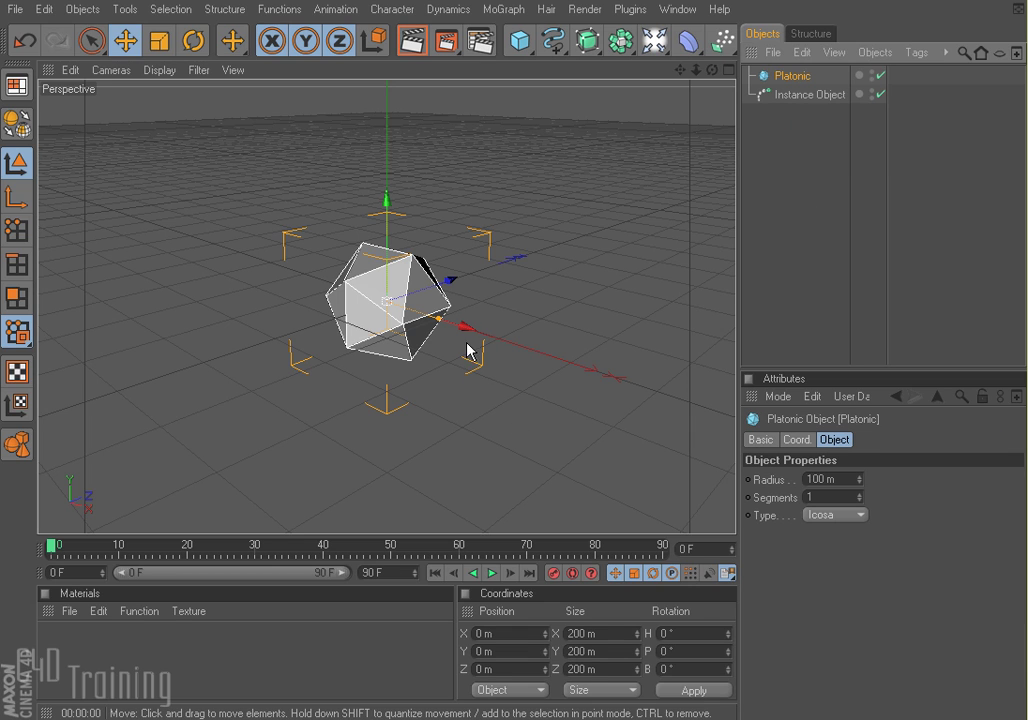
Step: Shrink the Platonic to about 116.5 m and move it left along X
key("t")
left_click_drag(504, 469, 476, 470)
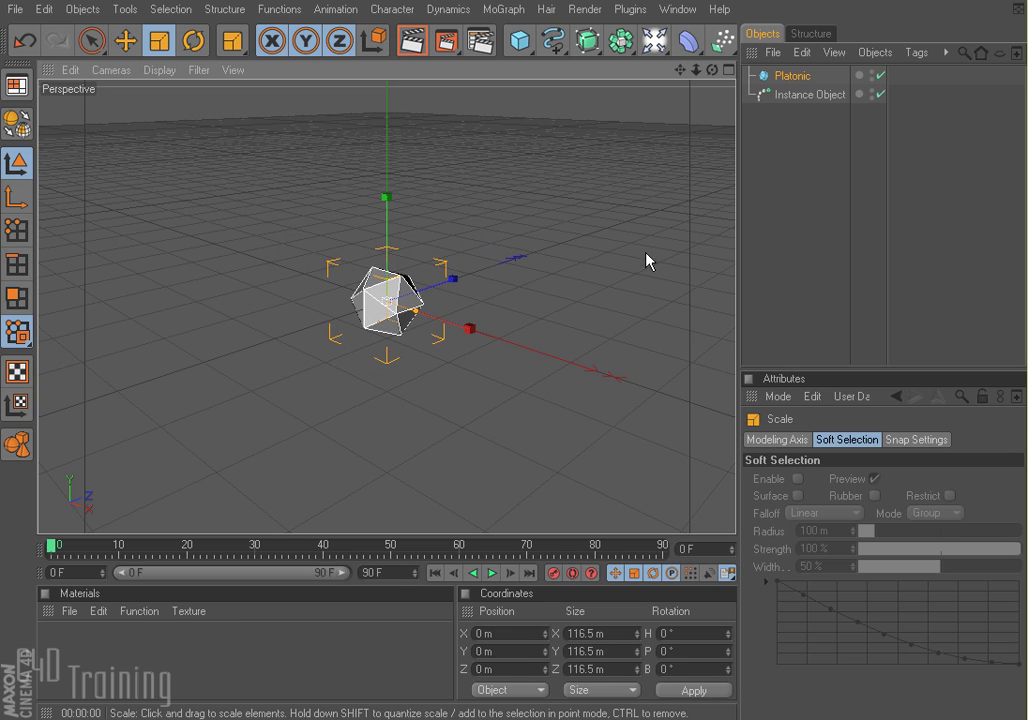
key("e")
left_click_drag(505, 470, 348, 417)
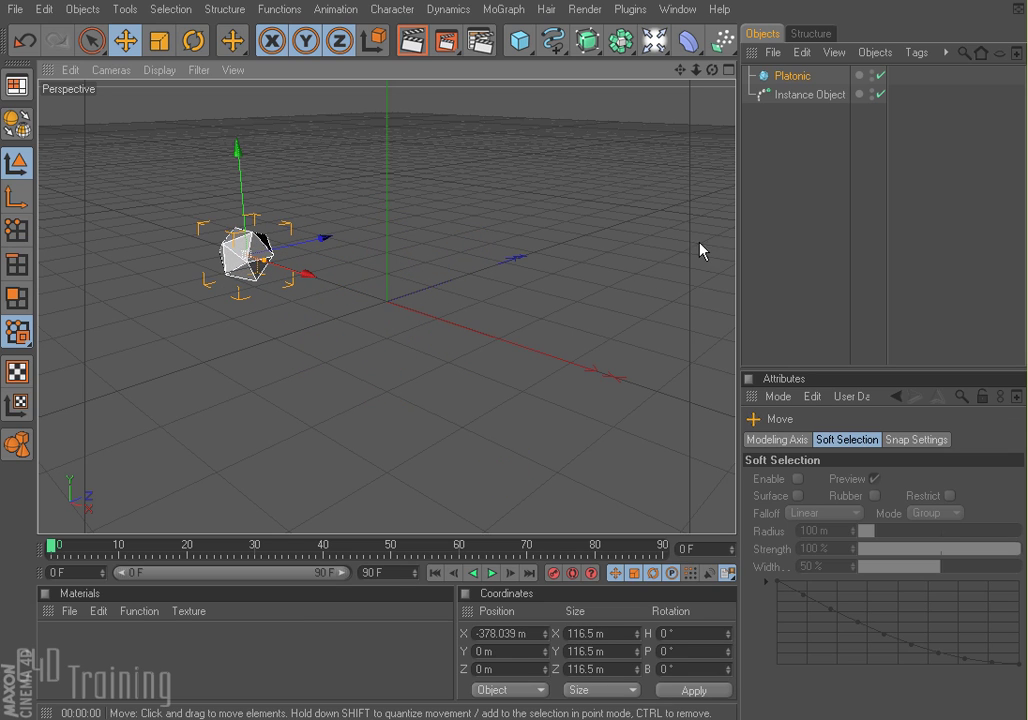
Step: Set the Platonic as the Instance Object's Object Reference
left_click(806, 95)
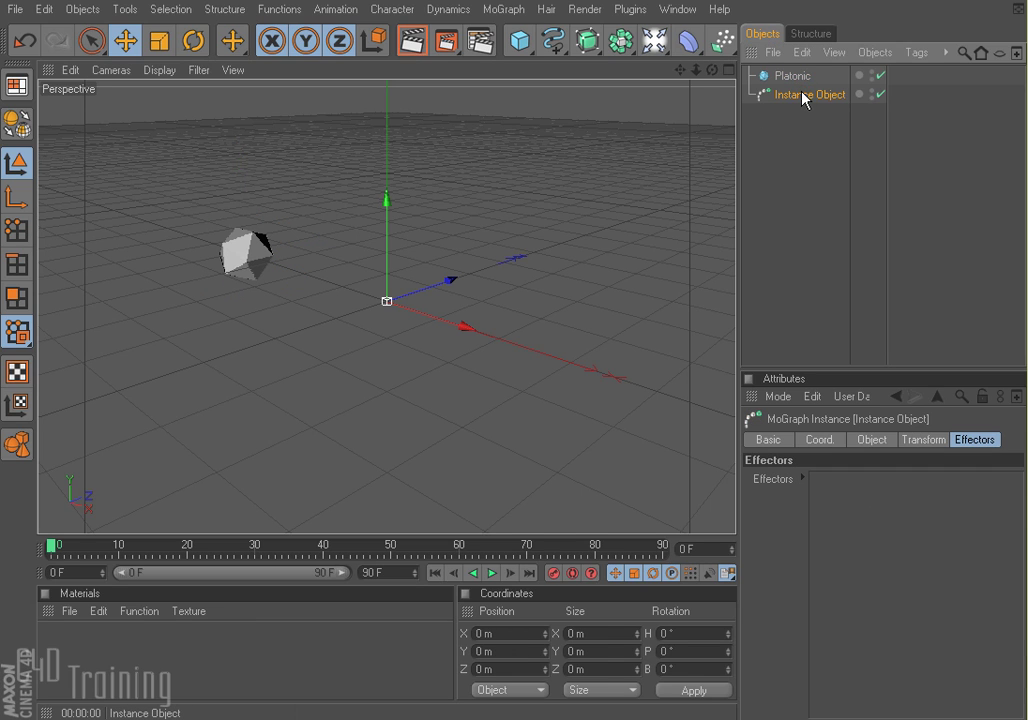
left_click(869, 440)
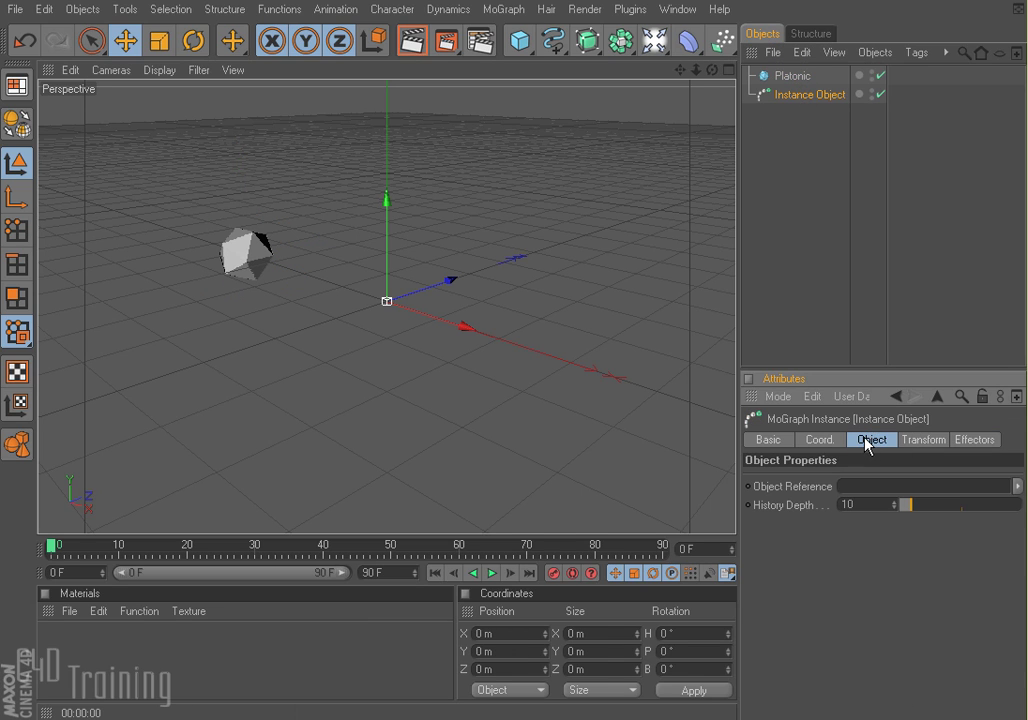
left_click(773, 487)
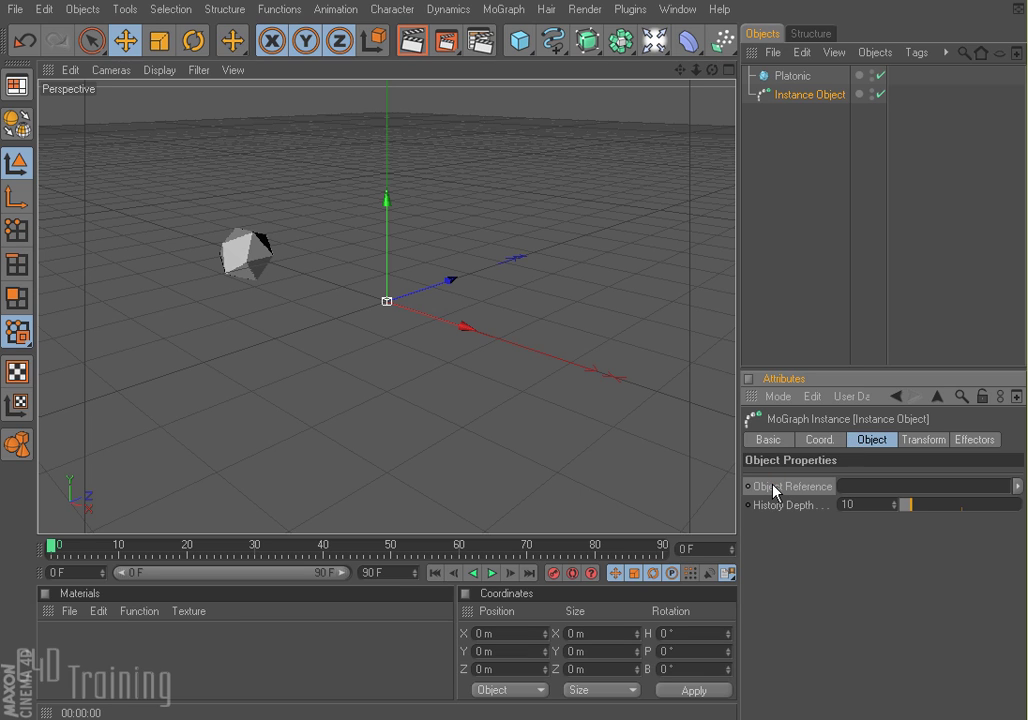
left_click(766, 505)
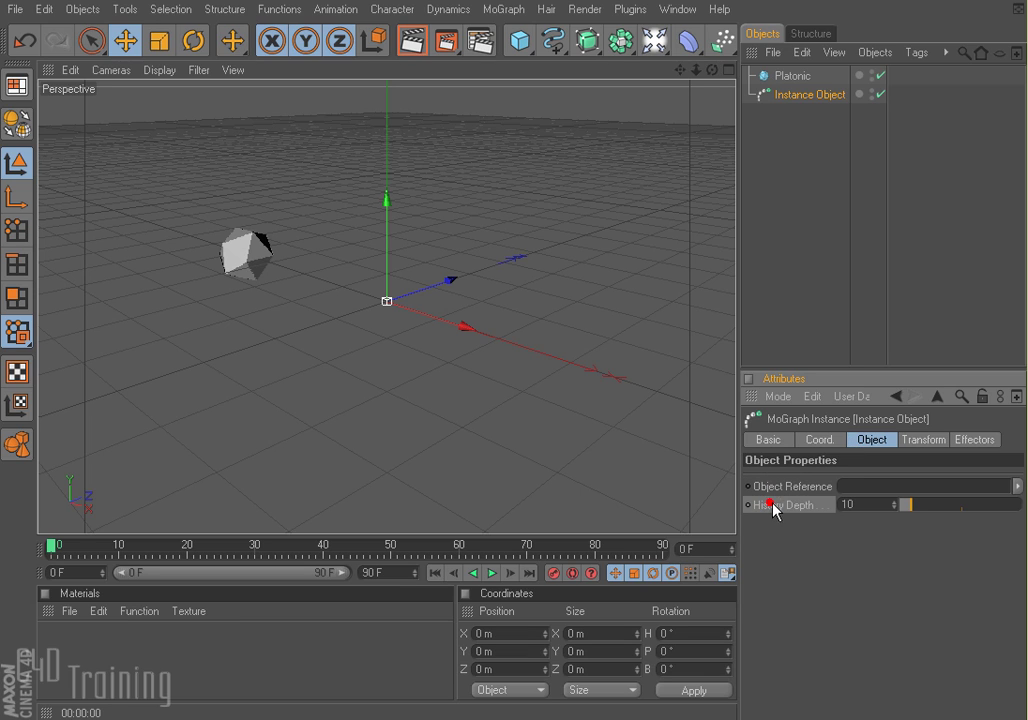
left_click(780, 487)
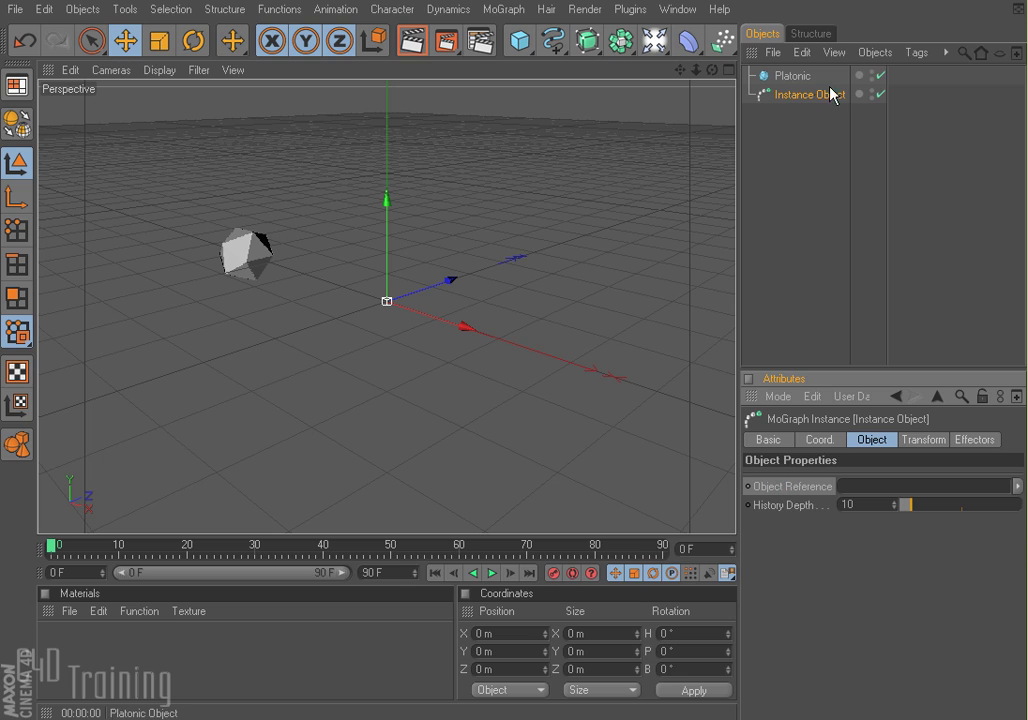
left_click(794, 77)
left_click_drag(796, 80, 855, 490)
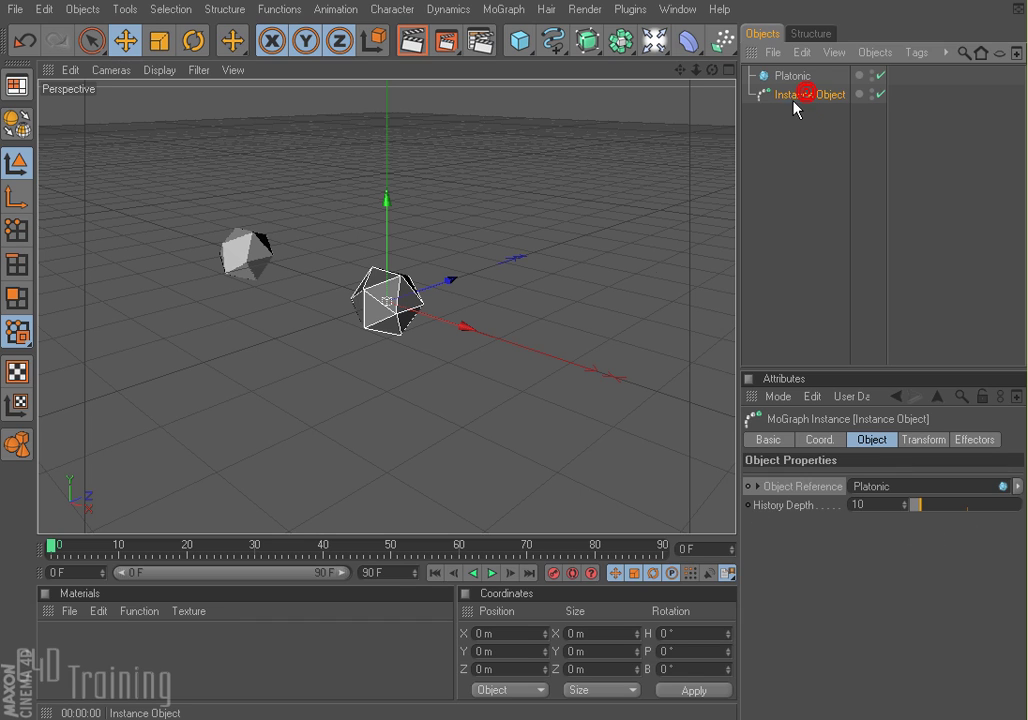
Step: Animate the instance from X -382 m at frame 0 to X 247.62 m at frame 40, pitching 192°
left_click_drag(464, 327, 381, 300)
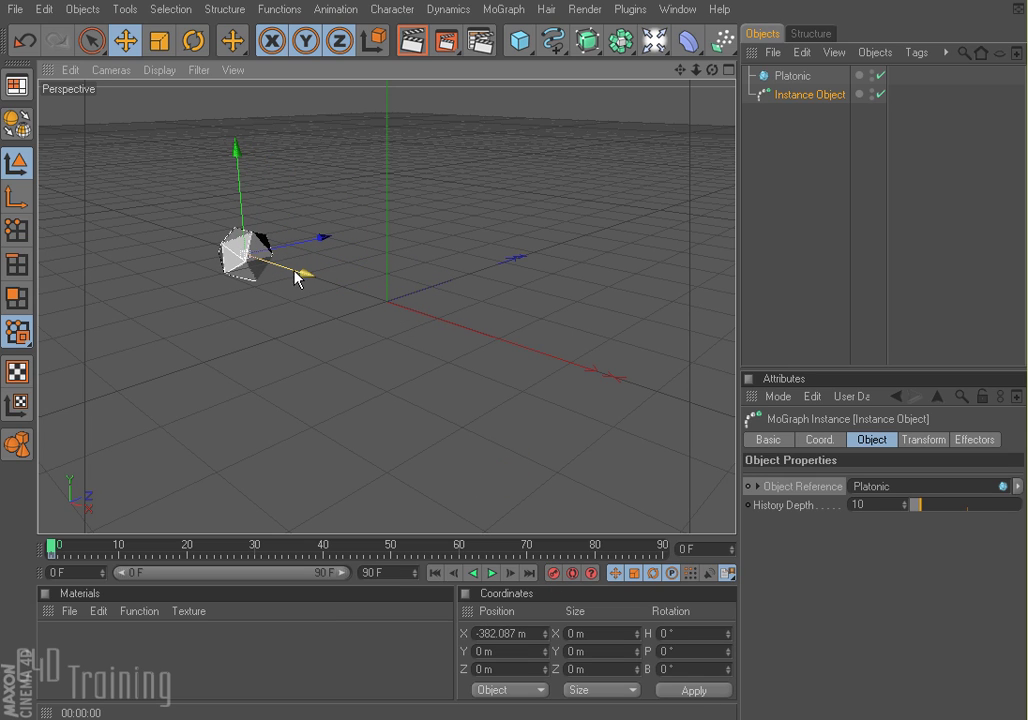
left_click_drag(64, 546, 338, 550)
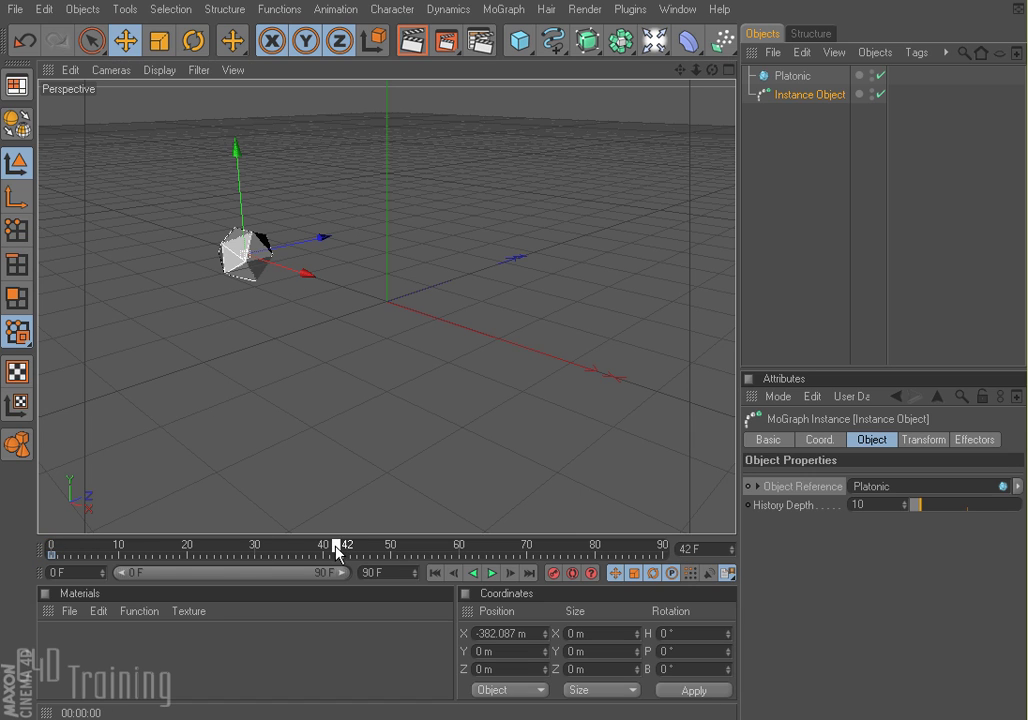
left_click_drag(262, 270, 551, 366)
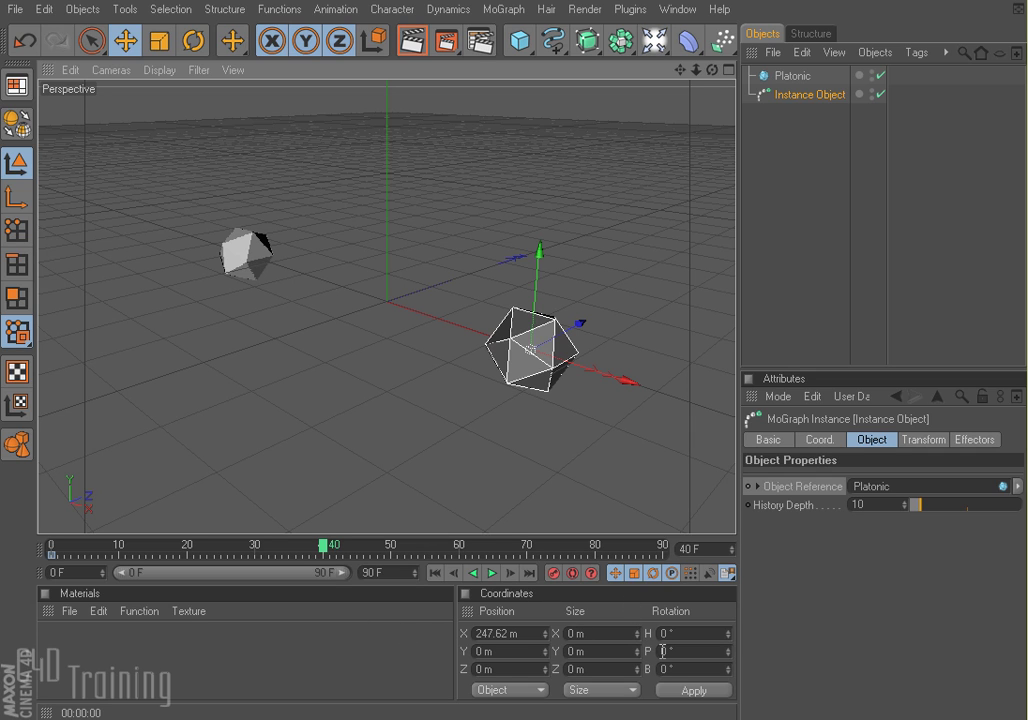
key("r")
left_click_drag(527, 316, 614, 645)
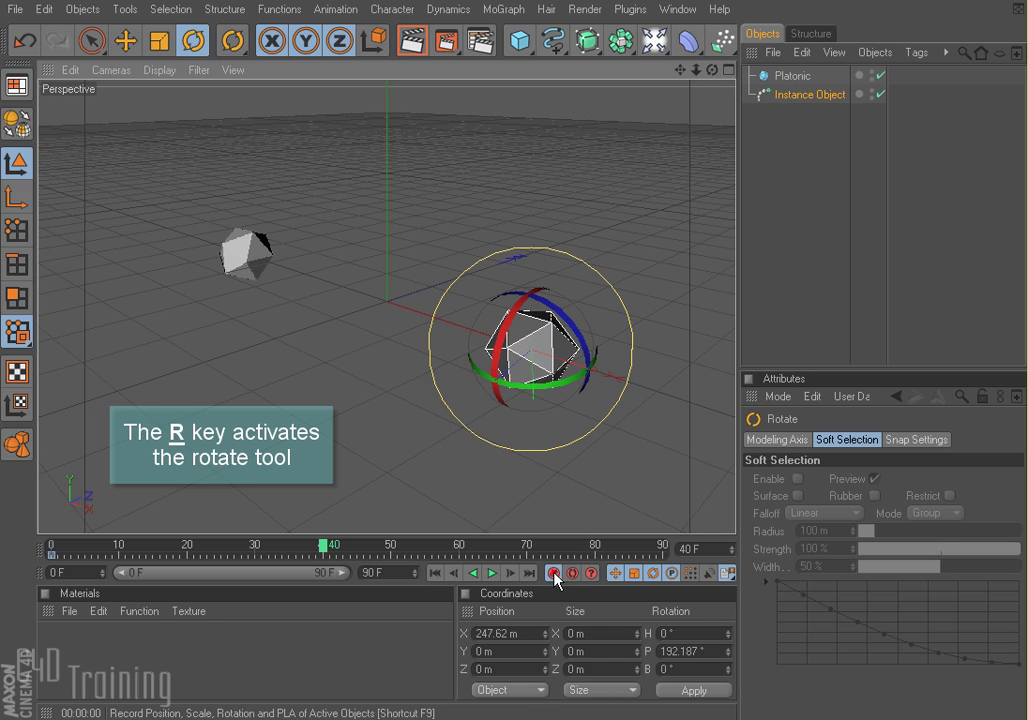
left_click(435, 572)
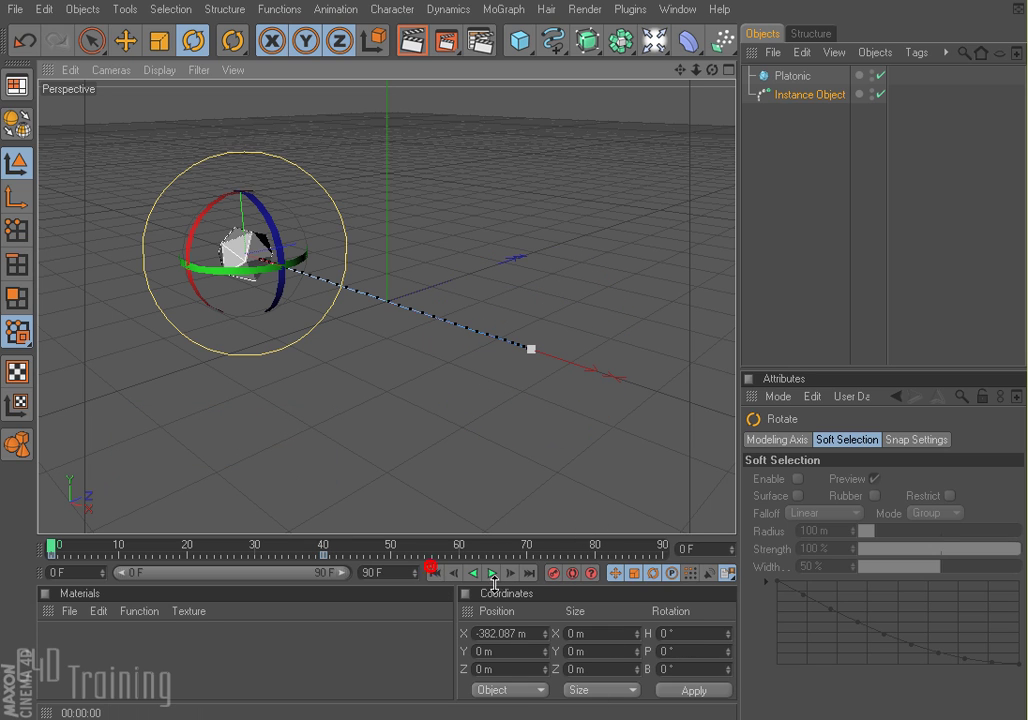
Step: Play the instance animation from the first frame to preview its trail
left_click(491, 573)
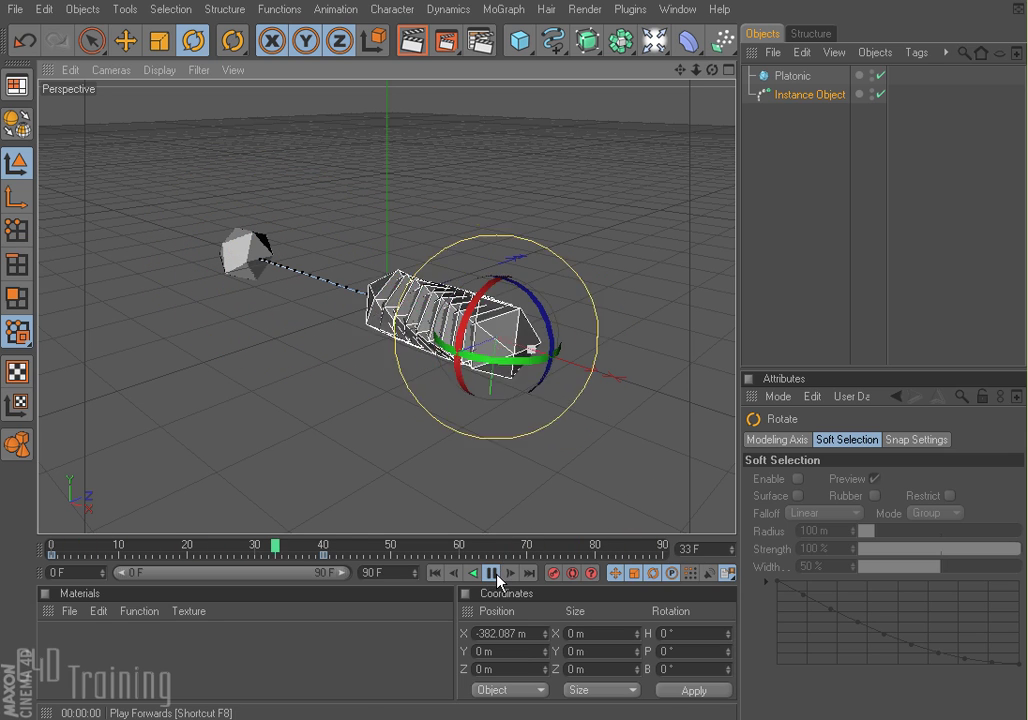
left_click(491, 572)
key("ctrl+shift+a")
left_click(436, 573)
left_click(491, 572)
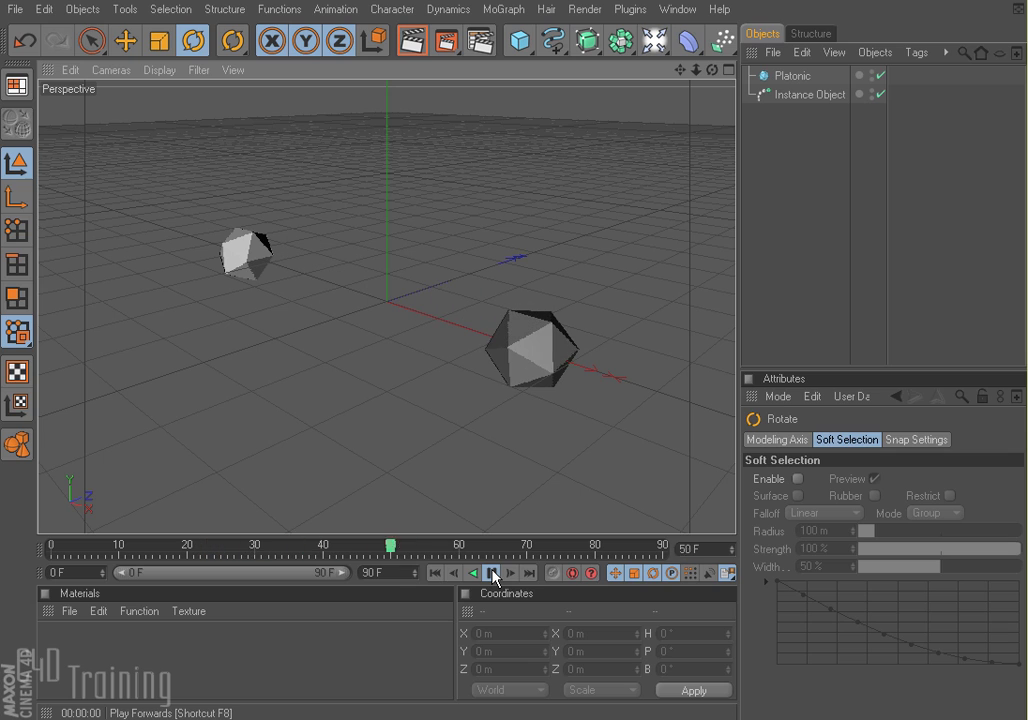
left_click(491, 572)
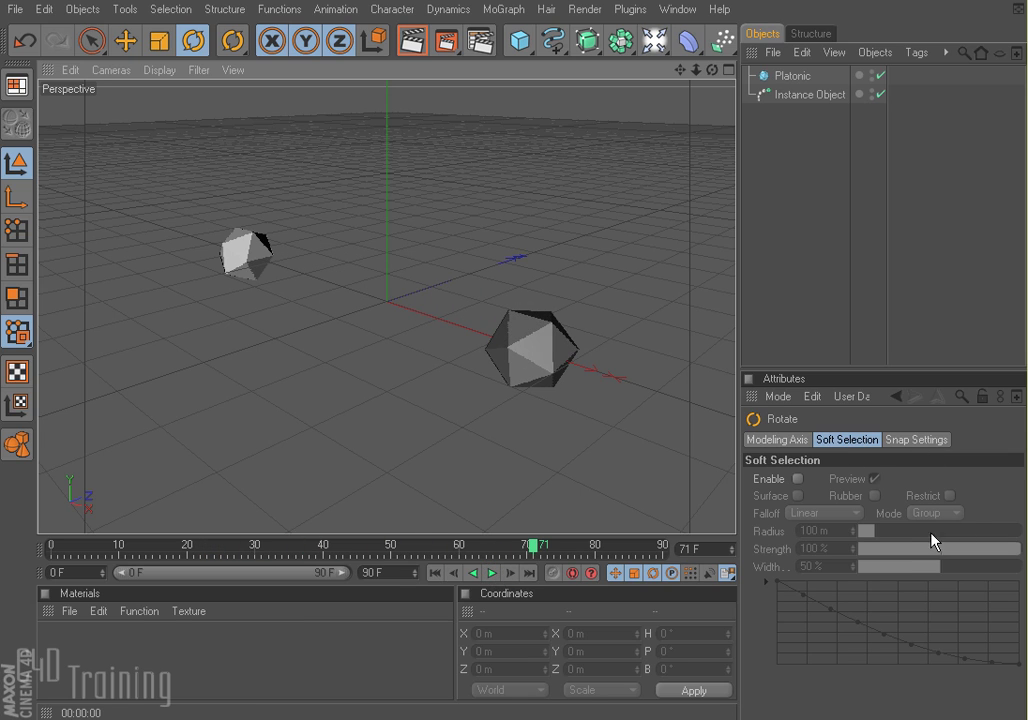
Step: Lower the Instance Object's History Depth from 10 to 4 and replay the animation
left_click(800, 96)
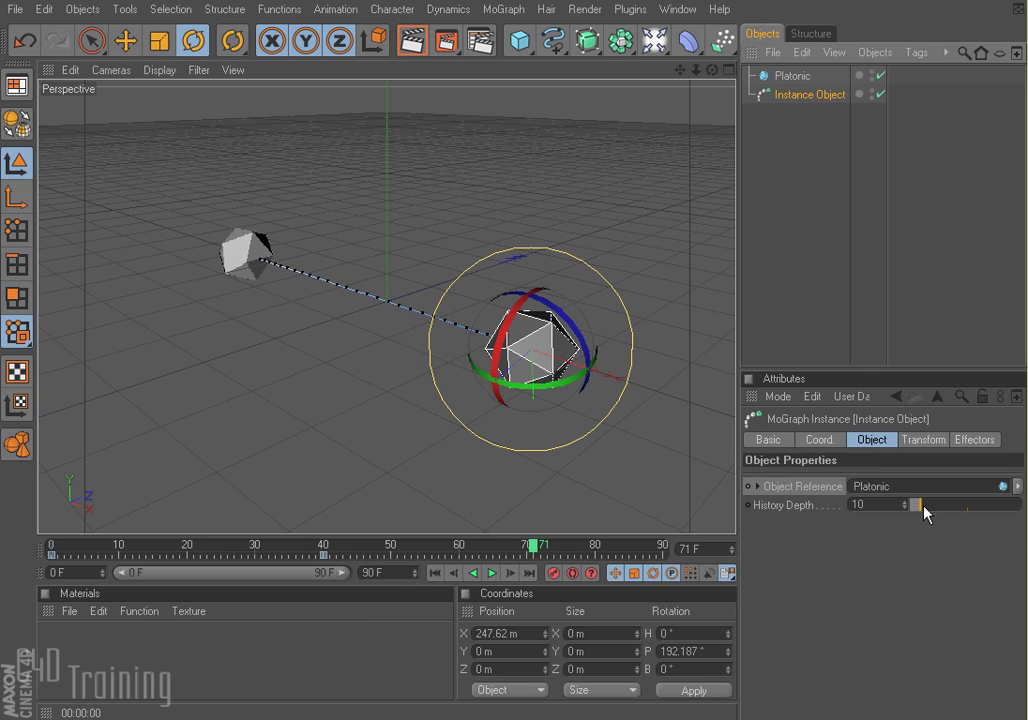
left_click_drag(920, 514, 915, 505)
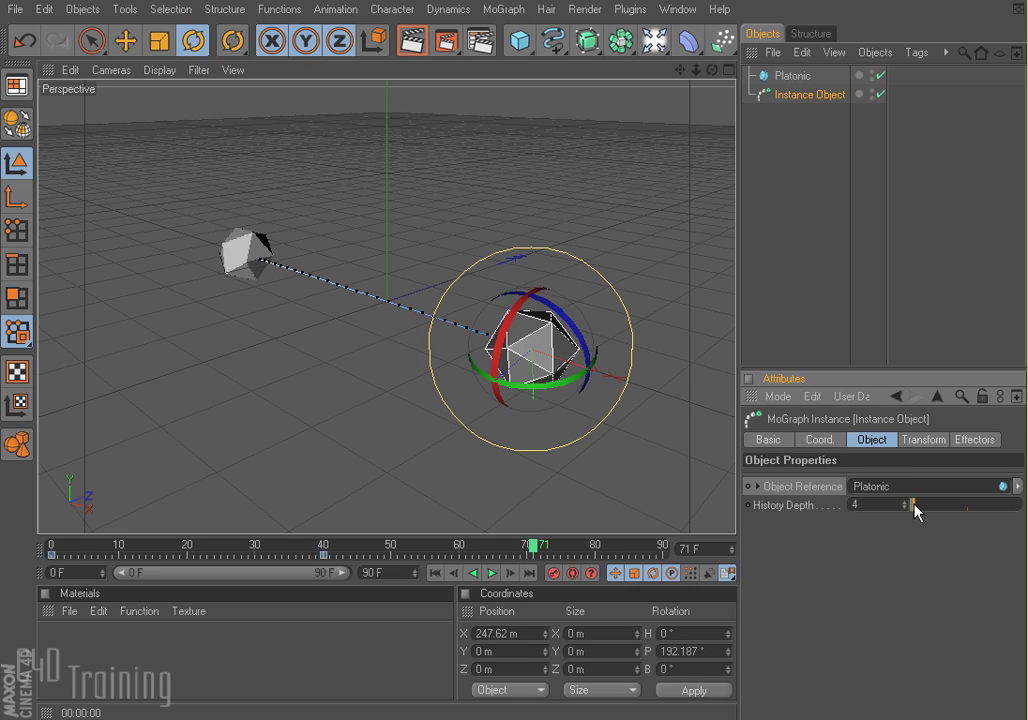
left_click(436, 573)
left_click(491, 573)
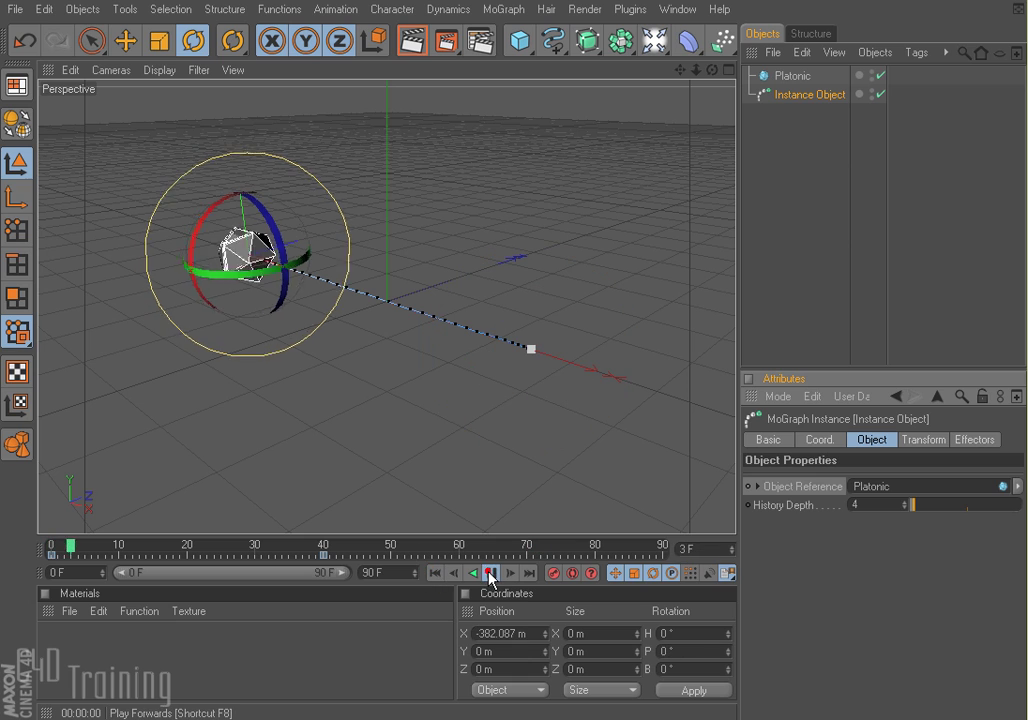
left_click(626, 477)
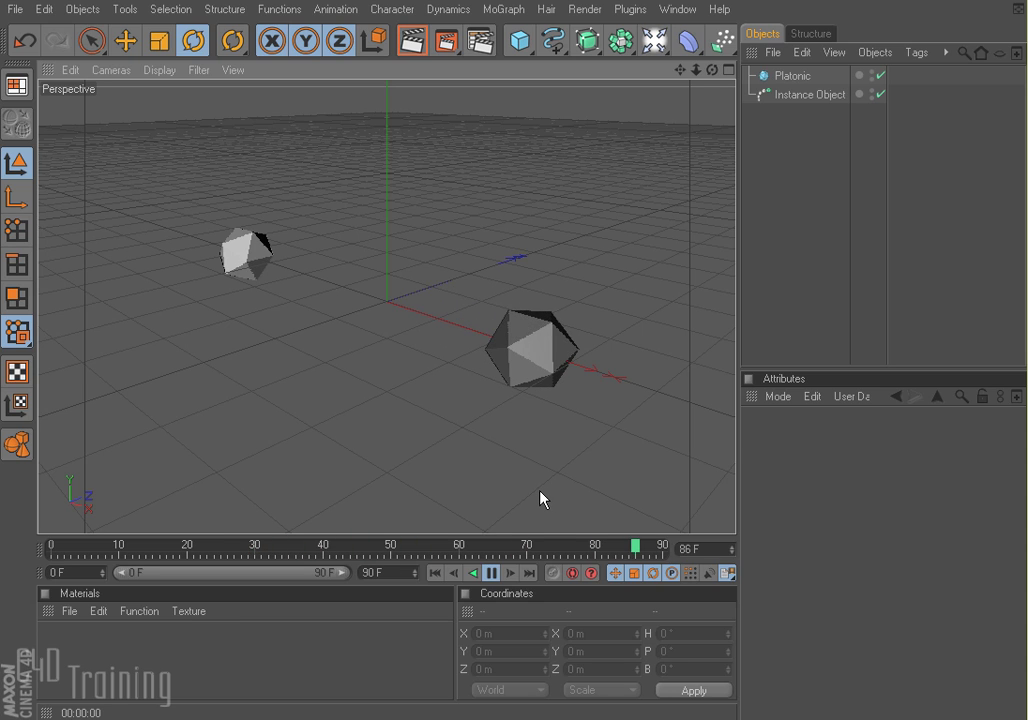
Step: Add a Random Effector to the Instance Object
left_click(492, 571)
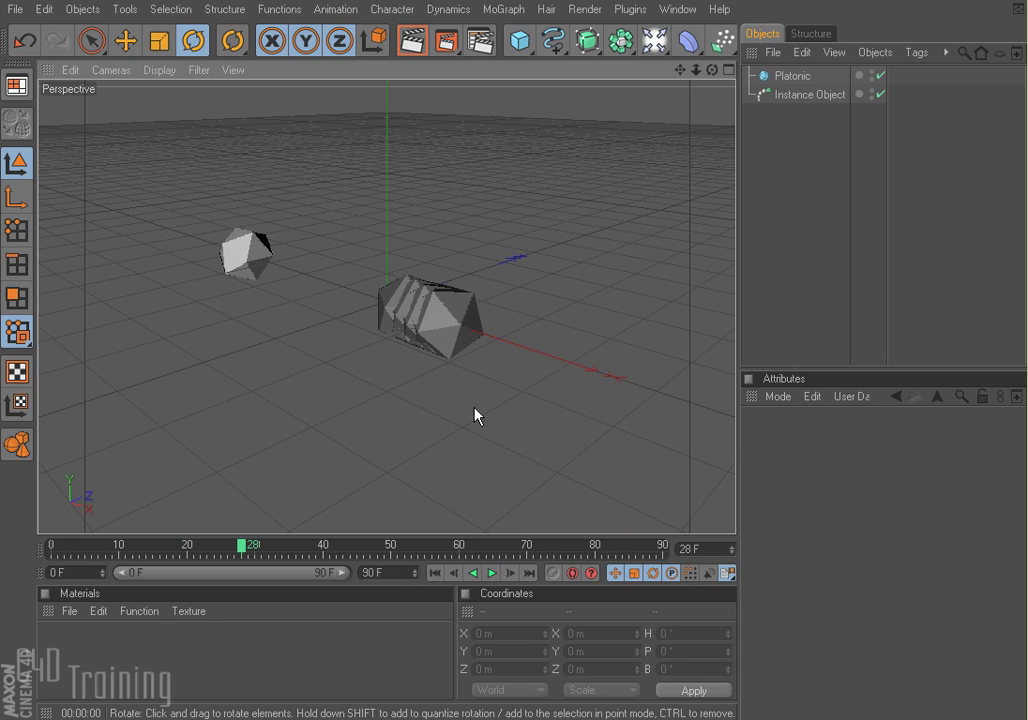
left_click(808, 95)
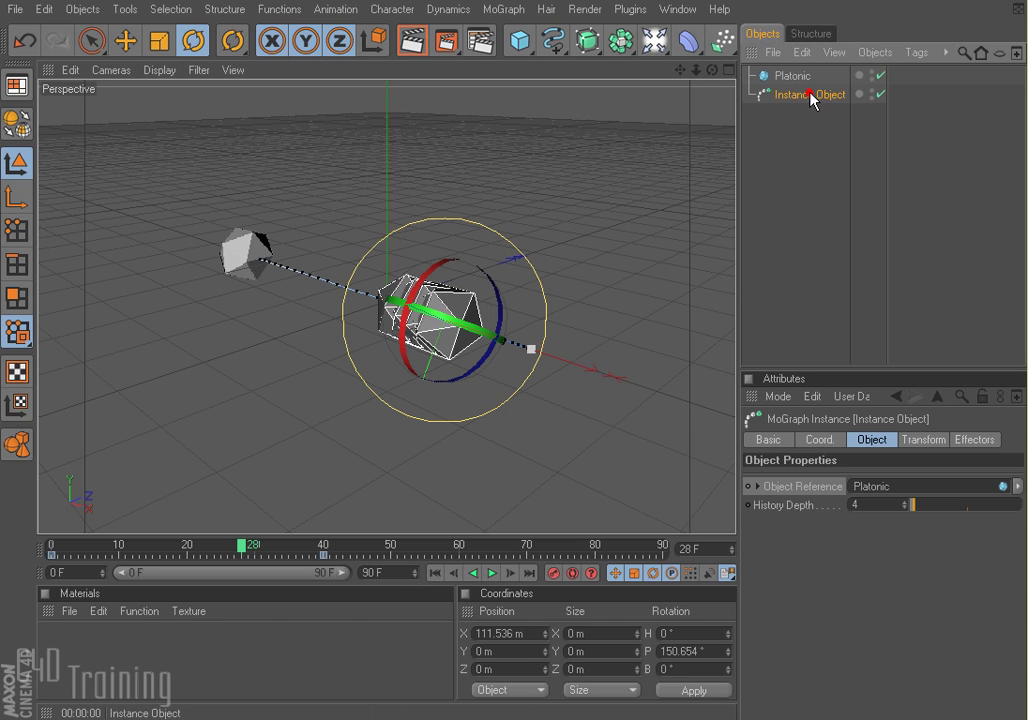
left_click(992, 440)
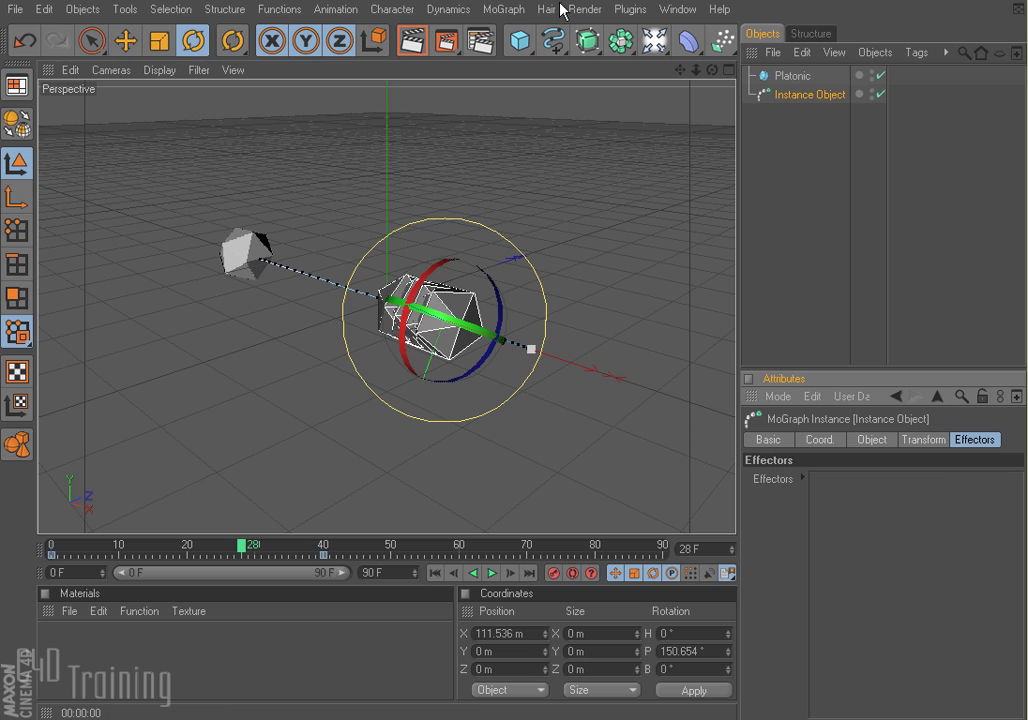
left_click(503, 12)
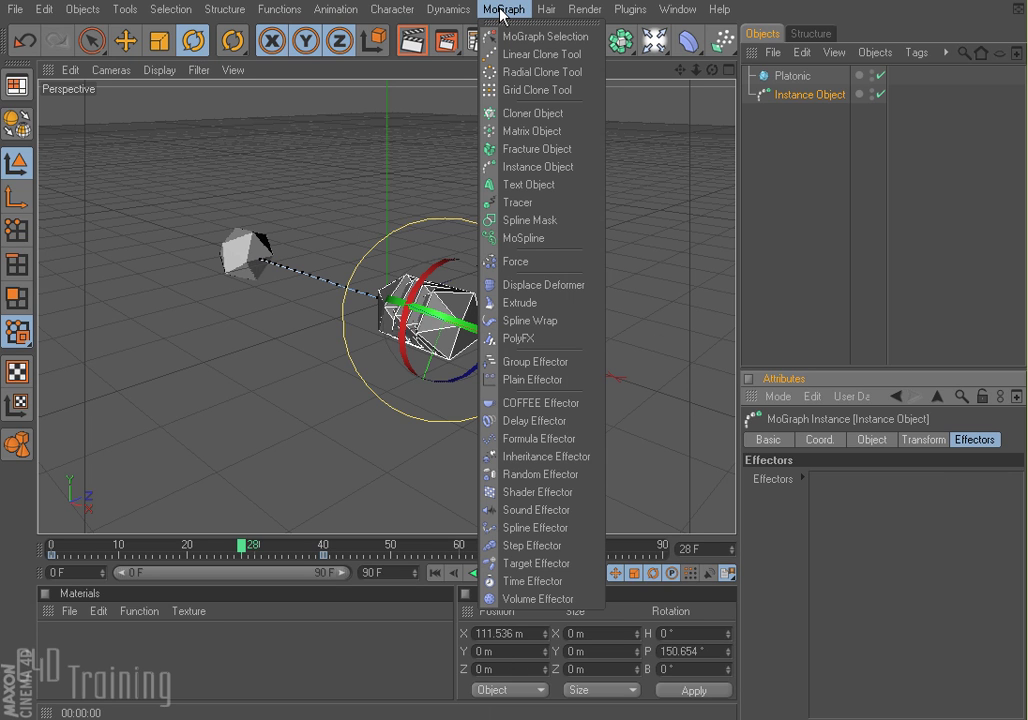
left_click(558, 474)
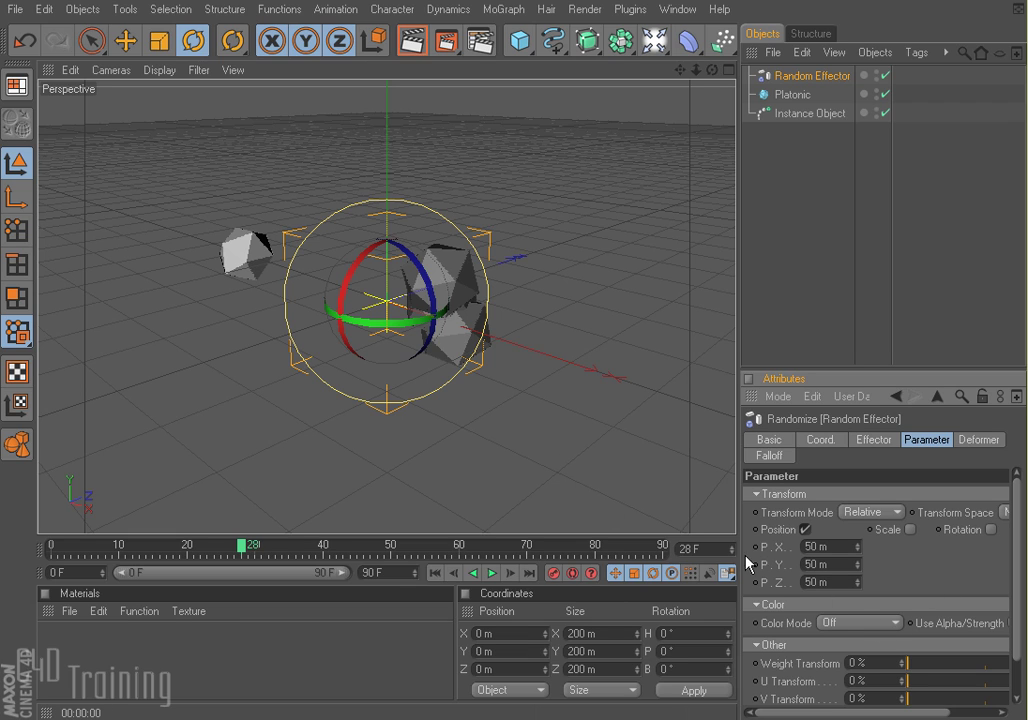
Step: Preview the randomly scattered trail from frame 0, then delete the Random Effector
left_click(795, 183)
left_click(435, 573)
left_click(492, 573)
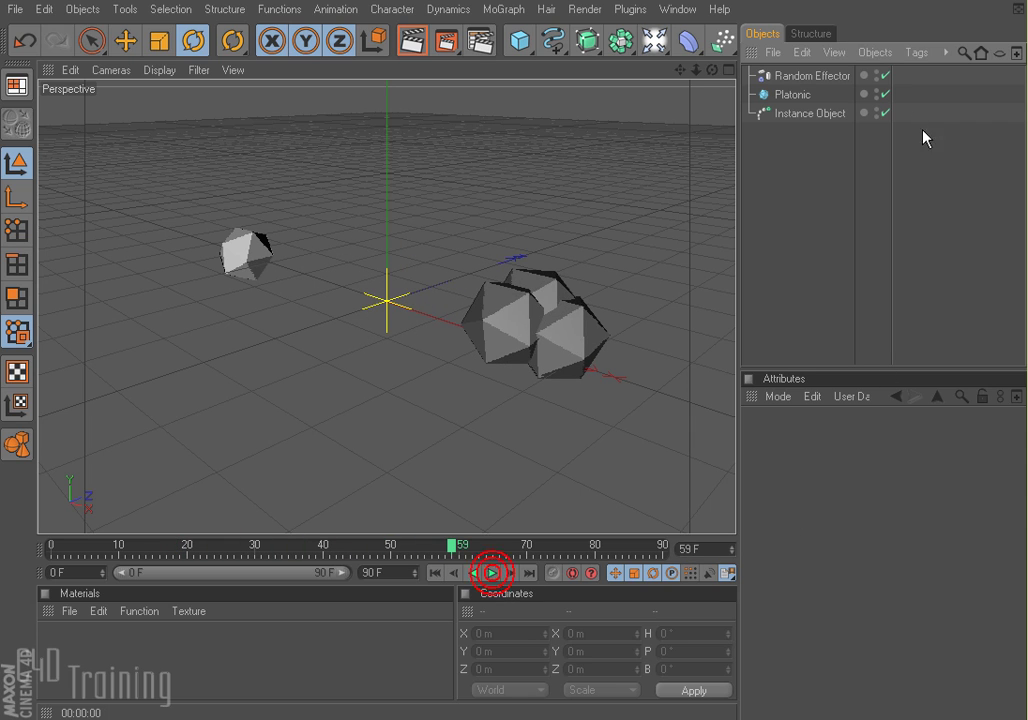
left_click(800, 76)
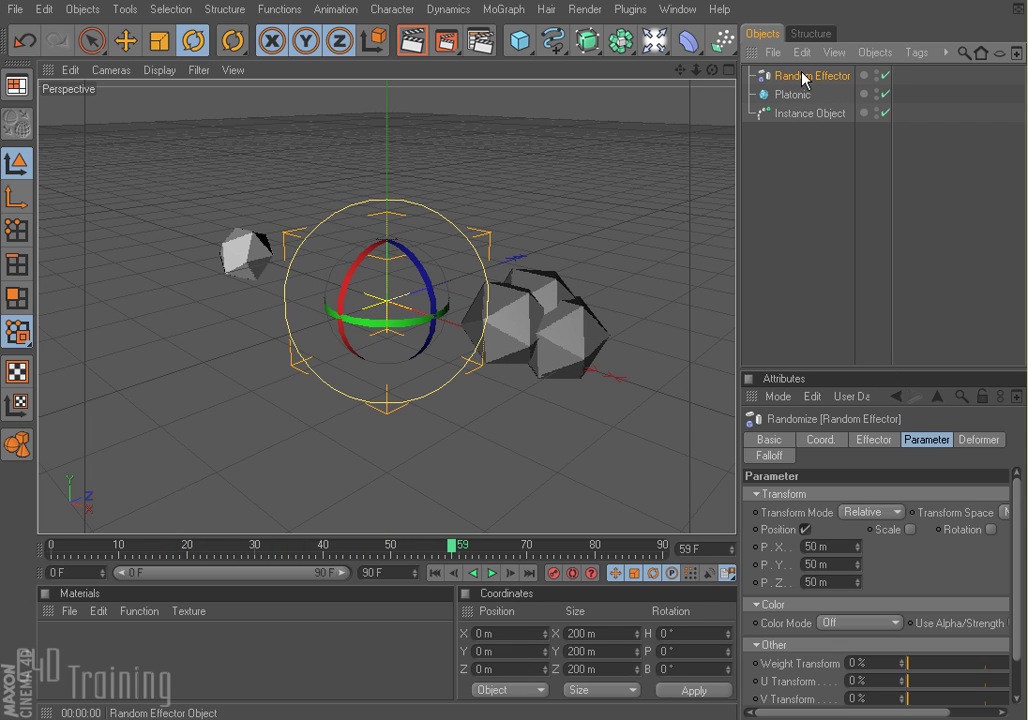
key("Delete")
Step: Add a Step Effector to the scene and preview the animation
left_click(503, 9)
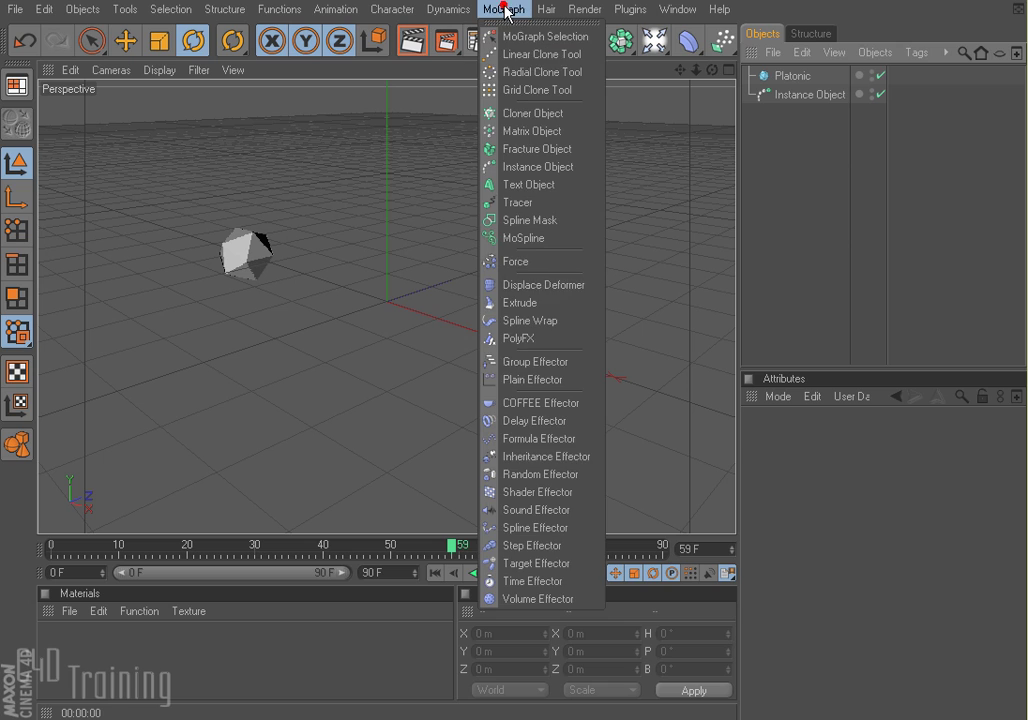
left_click(525, 547)
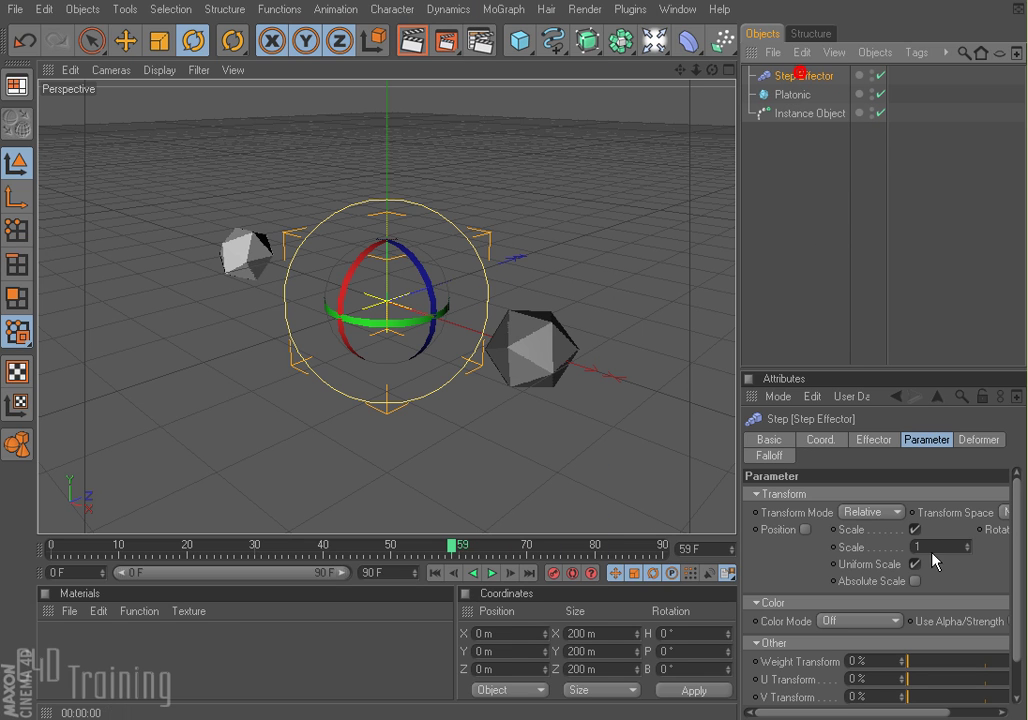
left_click(860, 531)
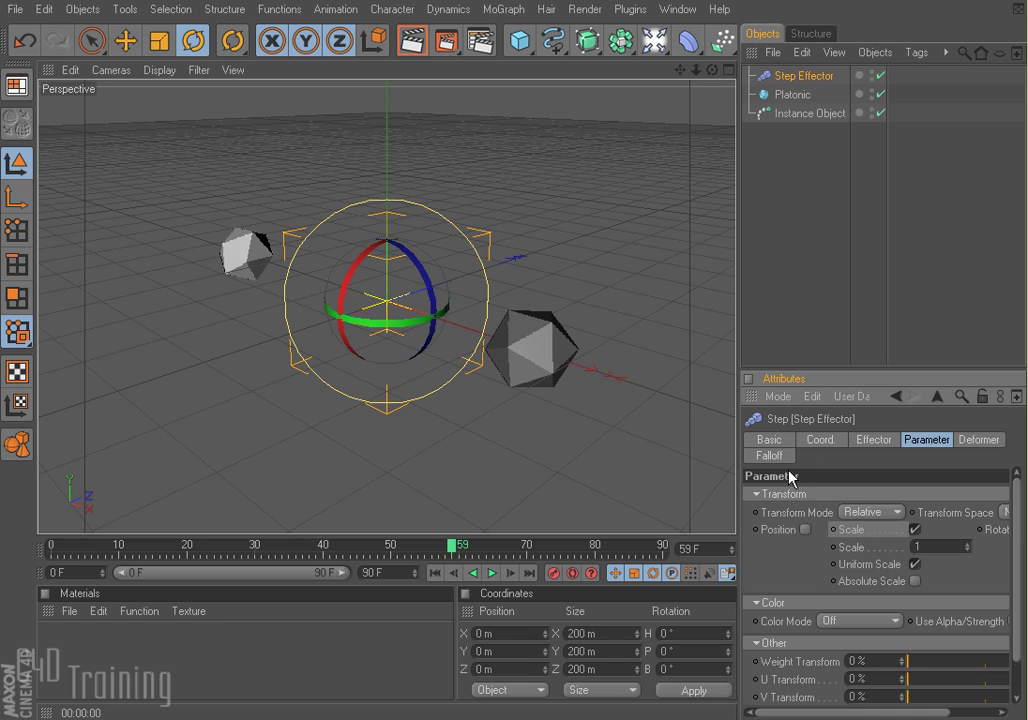
left_click(437, 573)
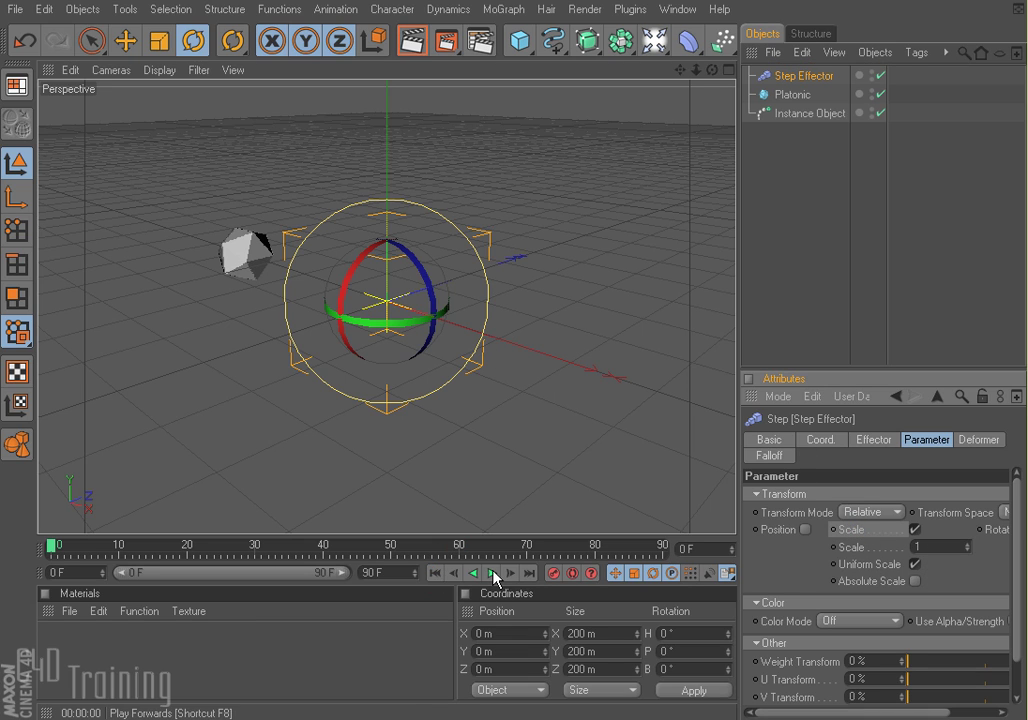
left_click(521, 488)
left_click(490, 576)
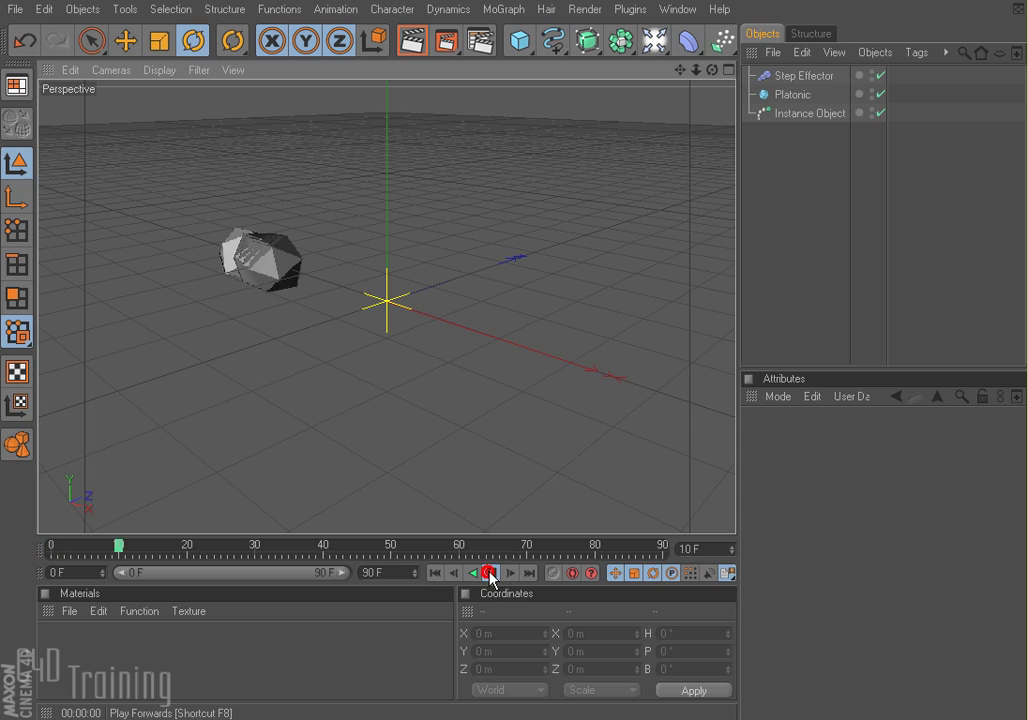
left_click(490, 574)
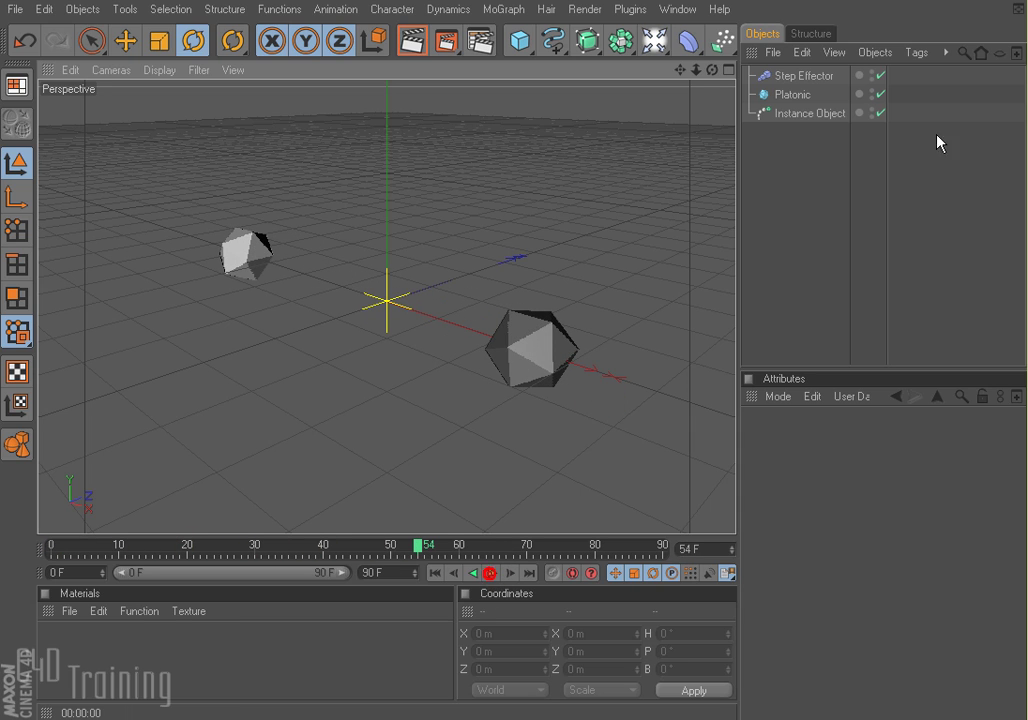
Step: Put the Step Effector in the Instance Object's Effectors list and replay
left_click(805, 113)
left_click_drag(806, 76, 800, 90)
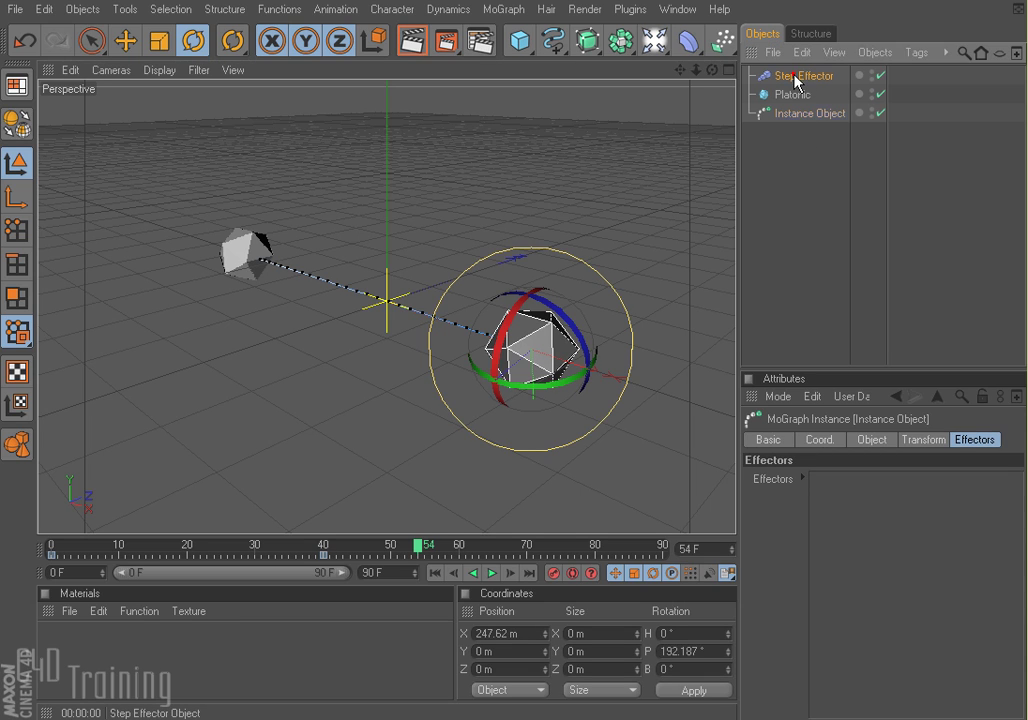
left_click_drag(826, 404, 849, 525)
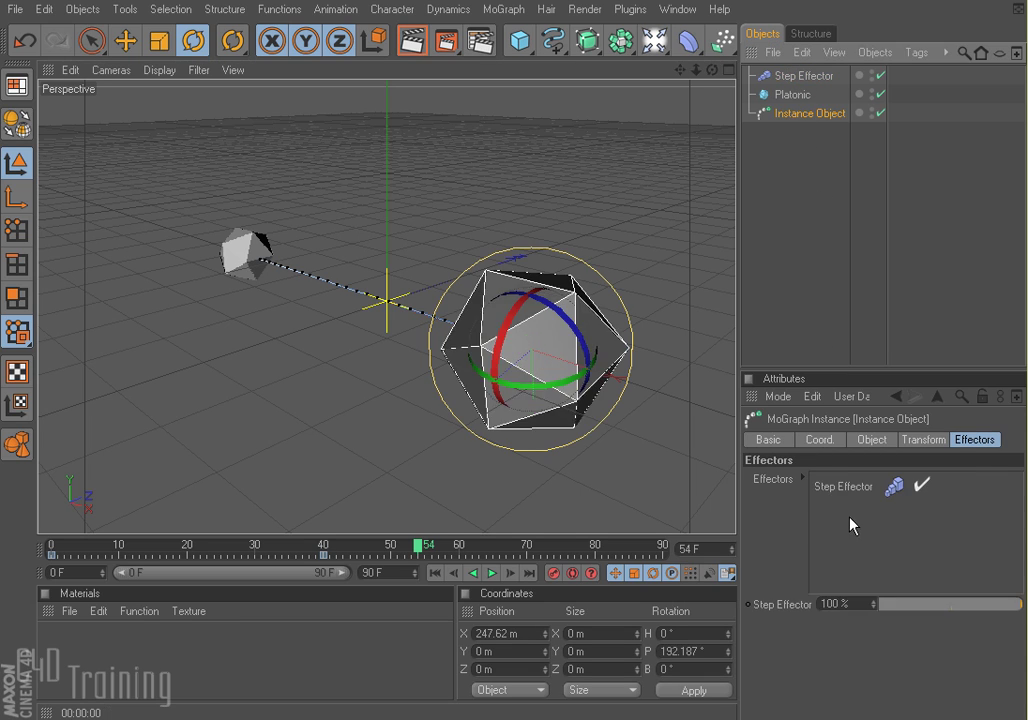
left_click(434, 573)
left_click(492, 574)
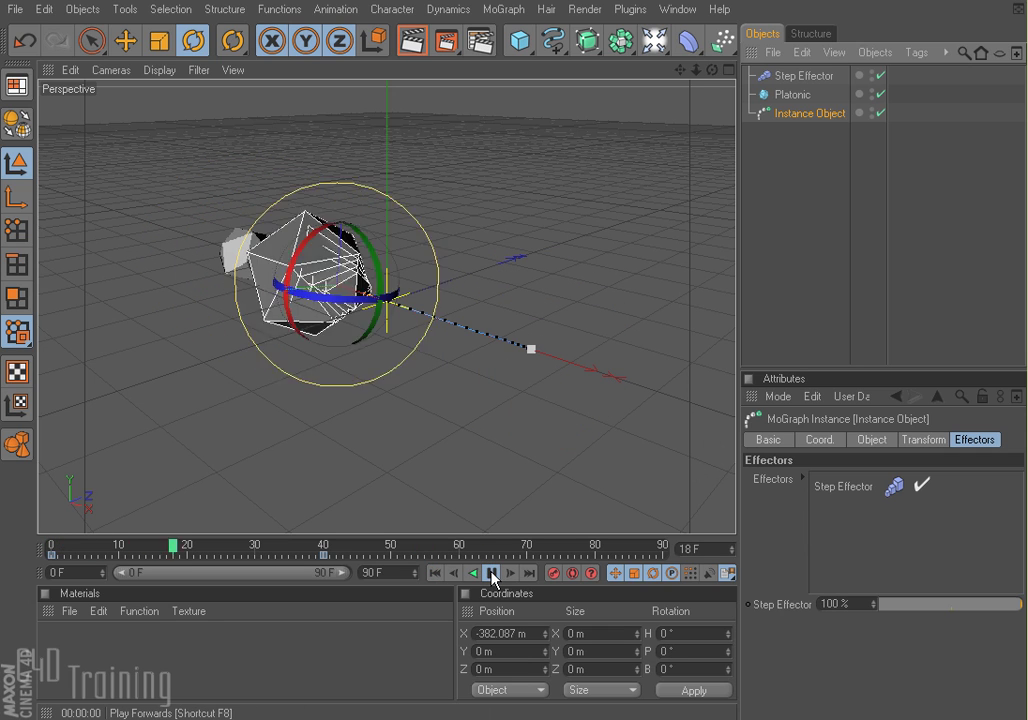
left_click(492, 574)
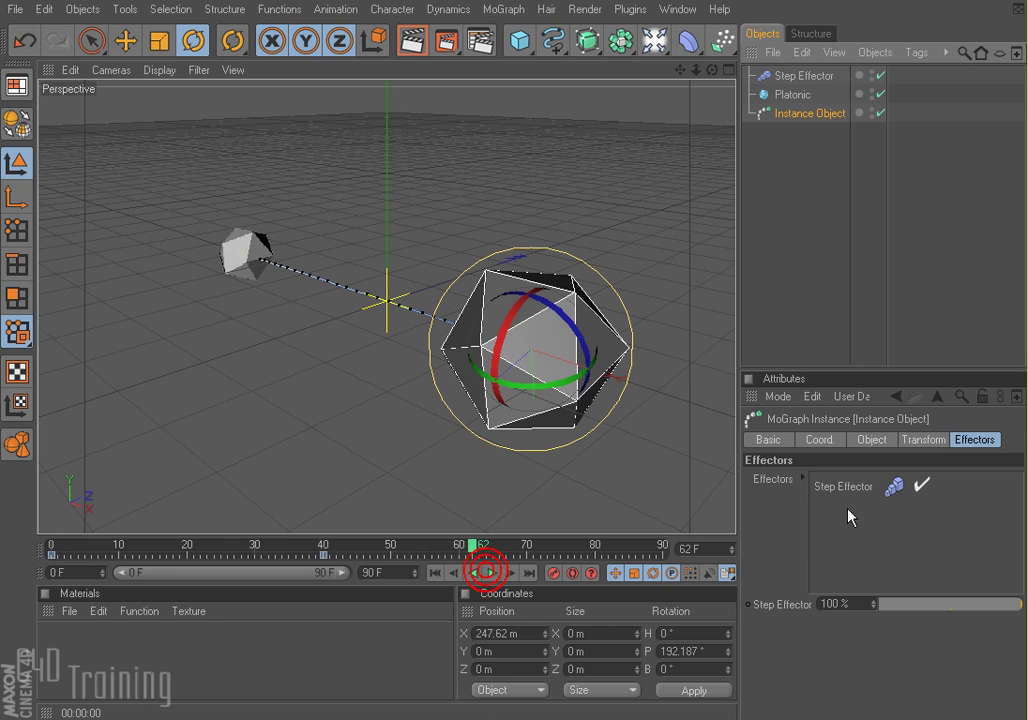
Step: Lower the Step Effector's scale to 0.22 and preview the shrinking trail
left_click(806, 77)
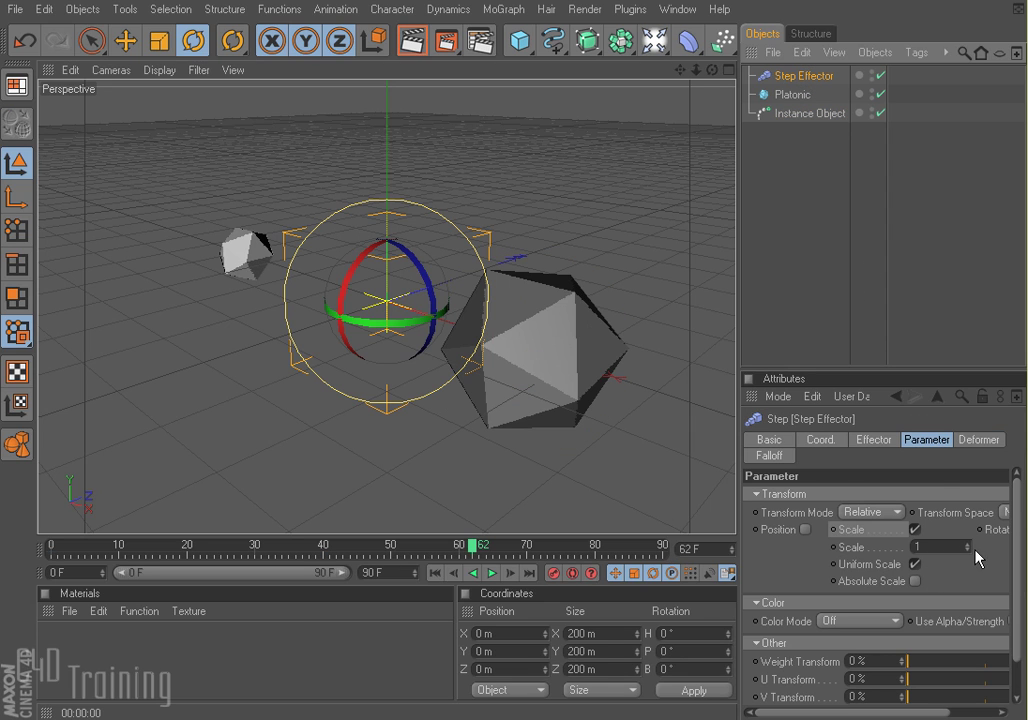
mouse_move(966, 547)
left_mouse_down()
mouse_move(966, 582)
mouse_move(966, 558)
left_mouse_up()
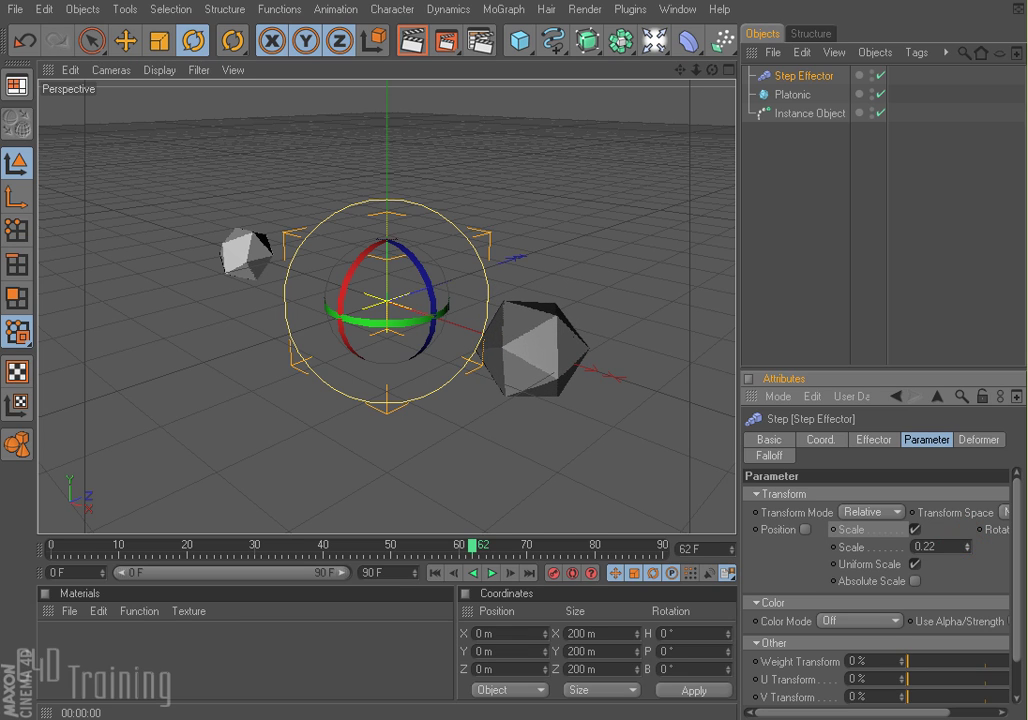
left_click(435, 573)
left_click(563, 467)
left_click(491, 573)
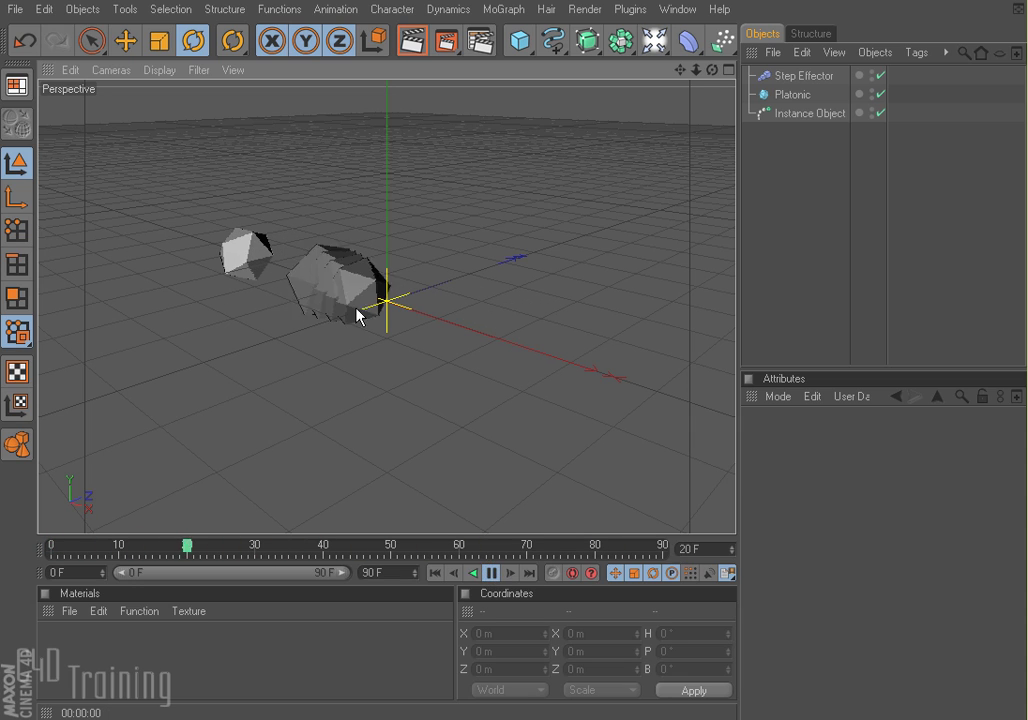
left_click(491, 573)
left_click(799, 113)
left_click(963, 439)
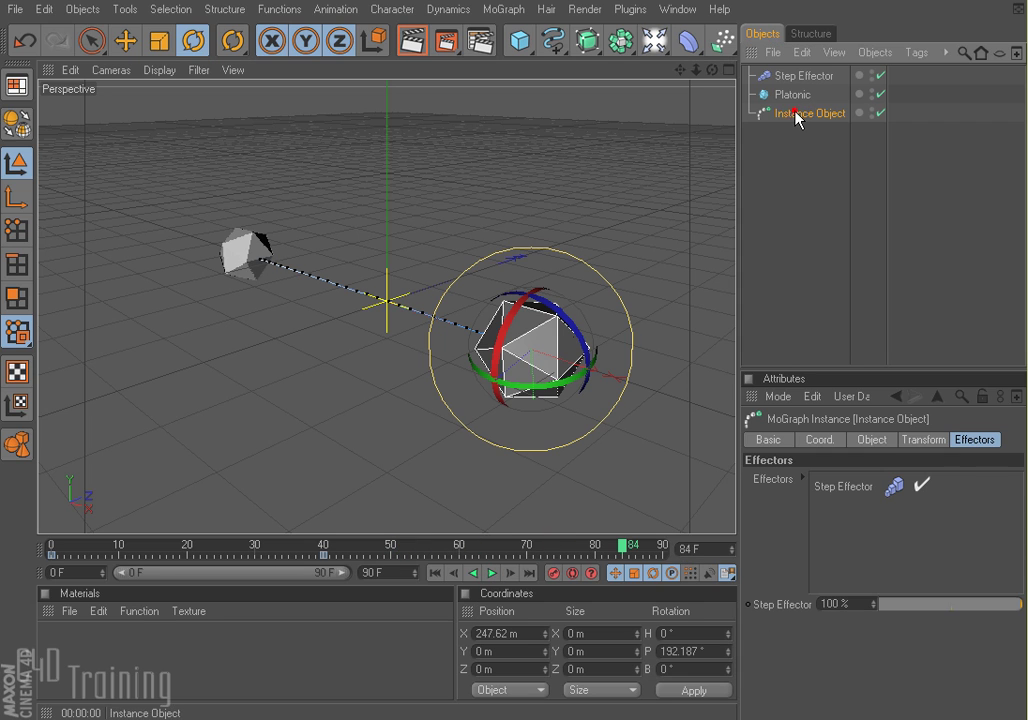
left_click(872, 440)
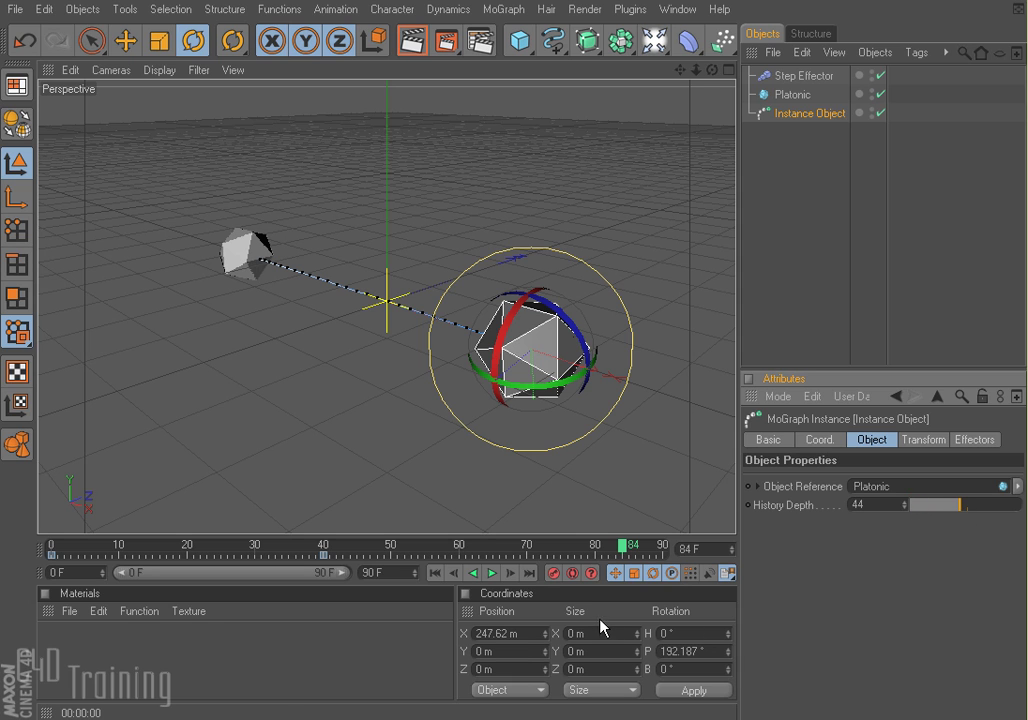
left_click(435, 573)
left_click(491, 573)
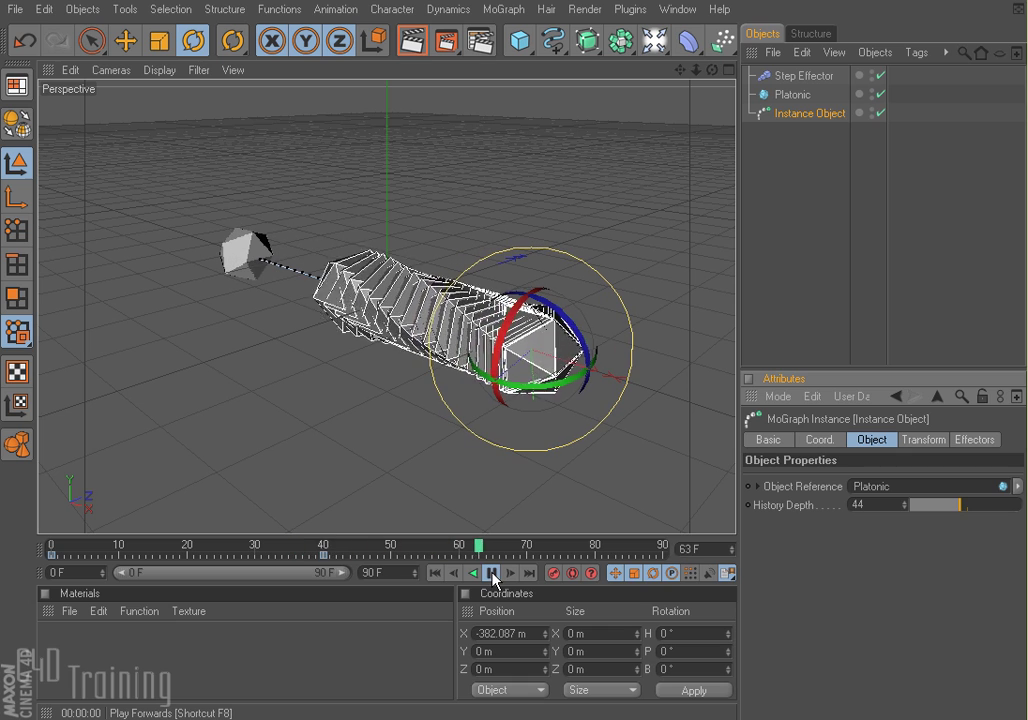
left_click(793, 168)
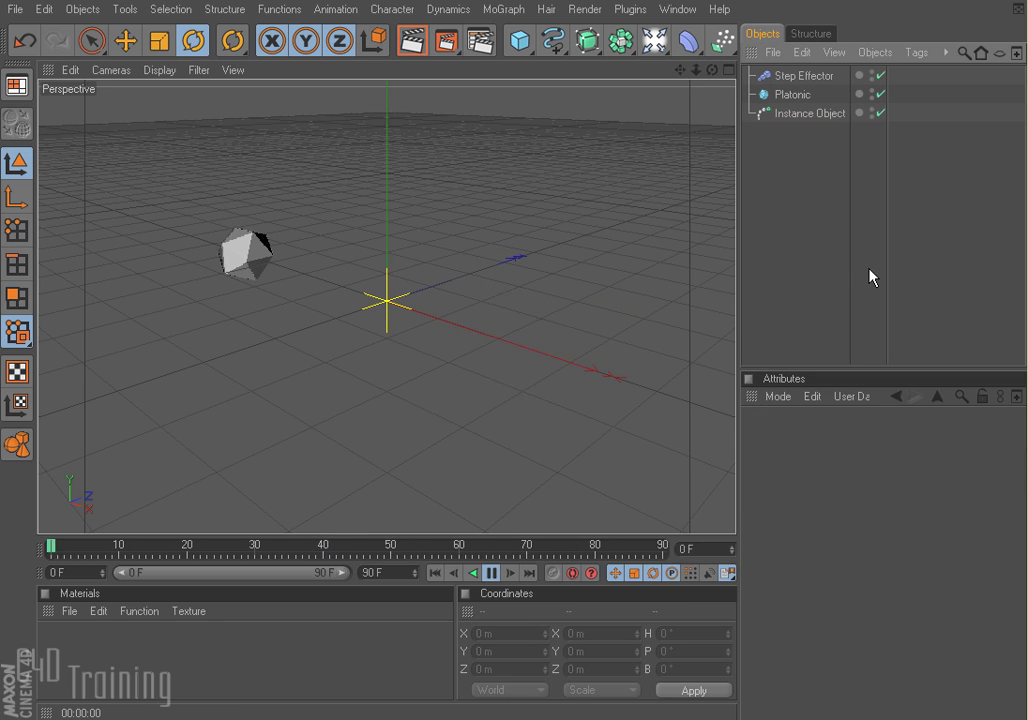
left_click(492, 573)
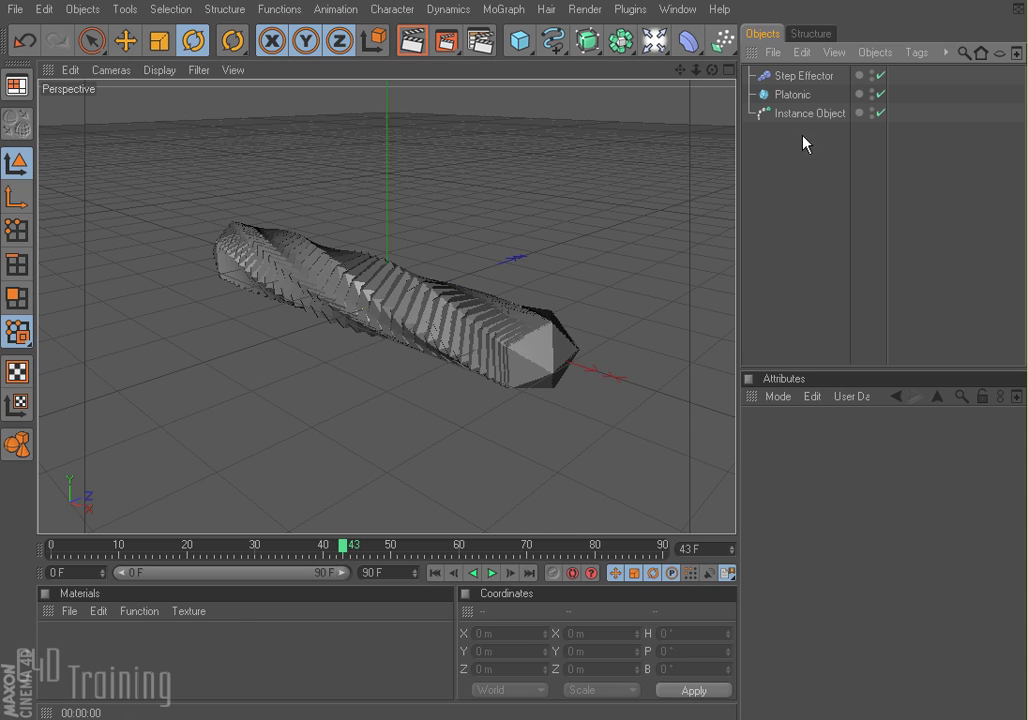
Step: Create a Cloner Object and nest the Platonic inside it
left_click(790, 94)
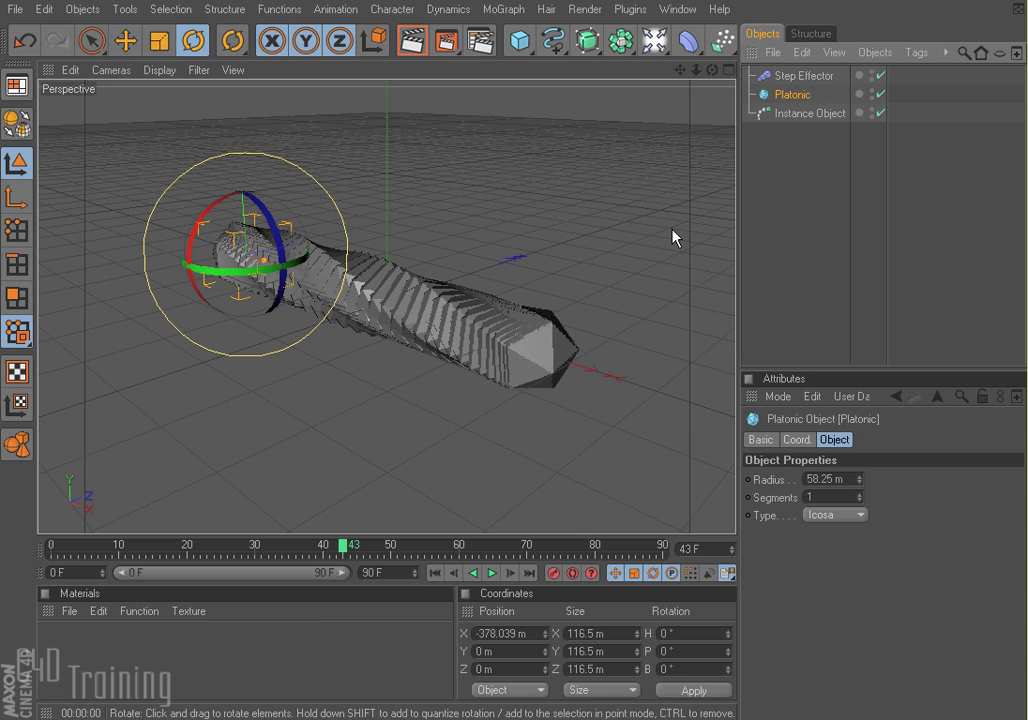
left_click(504, 10)
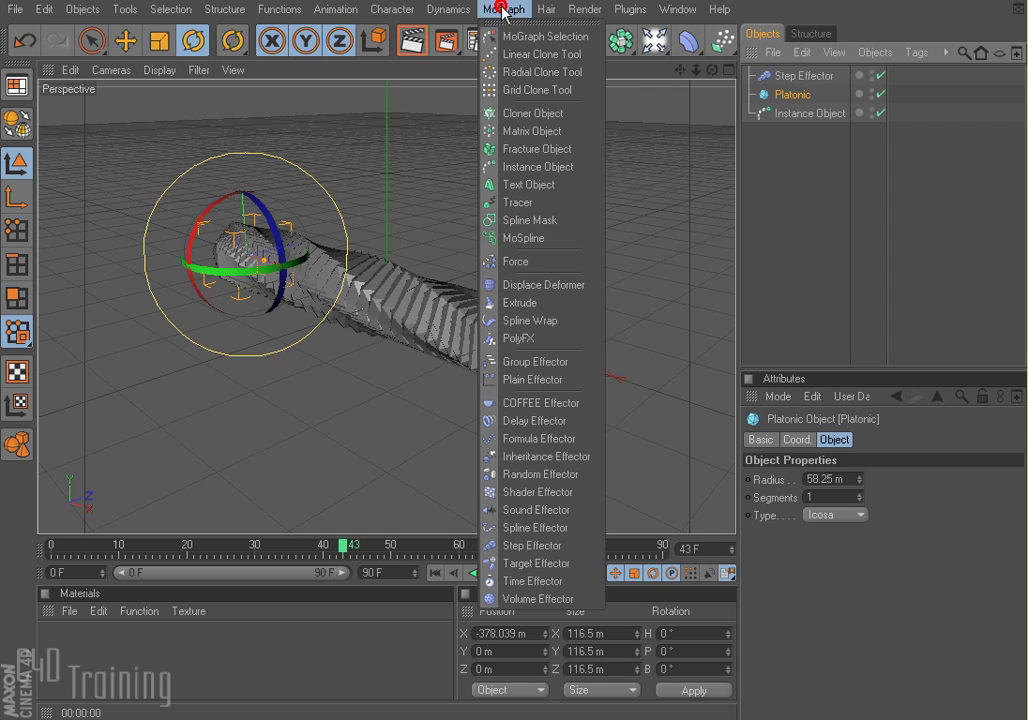
left_click(553, 113)
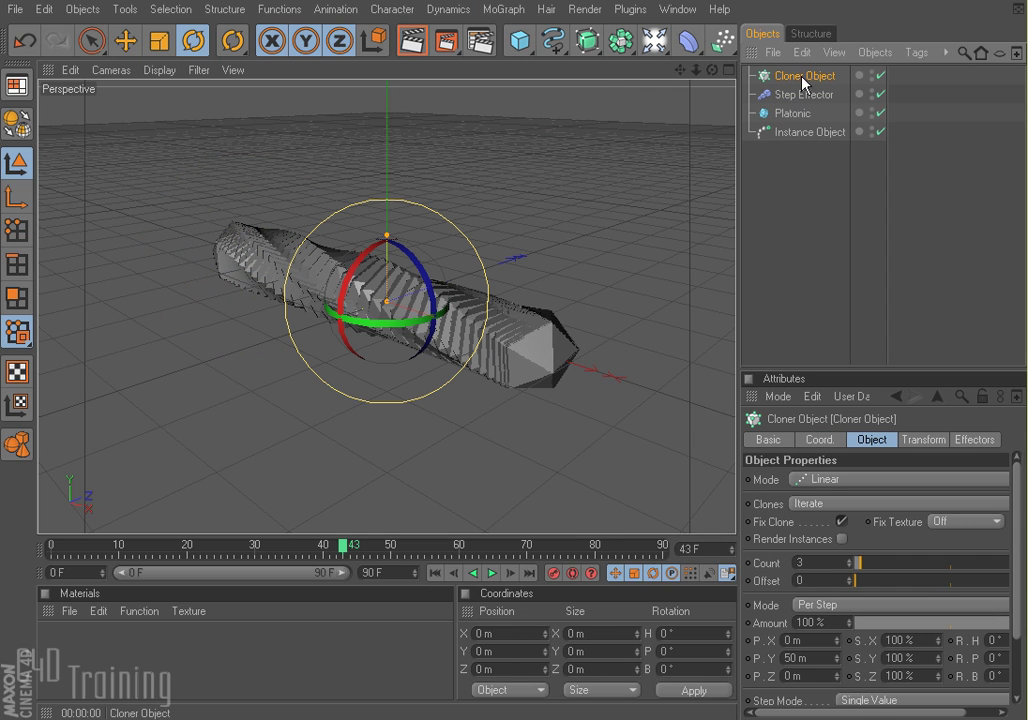
left_click_drag(790, 113, 812, 78)
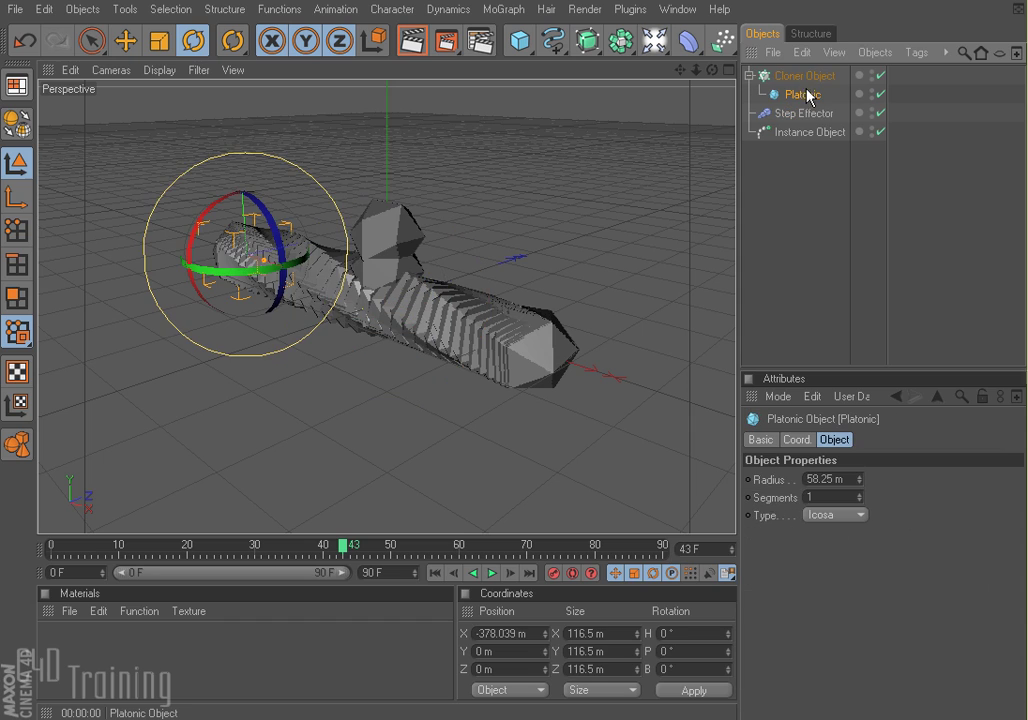
left_click(808, 78)
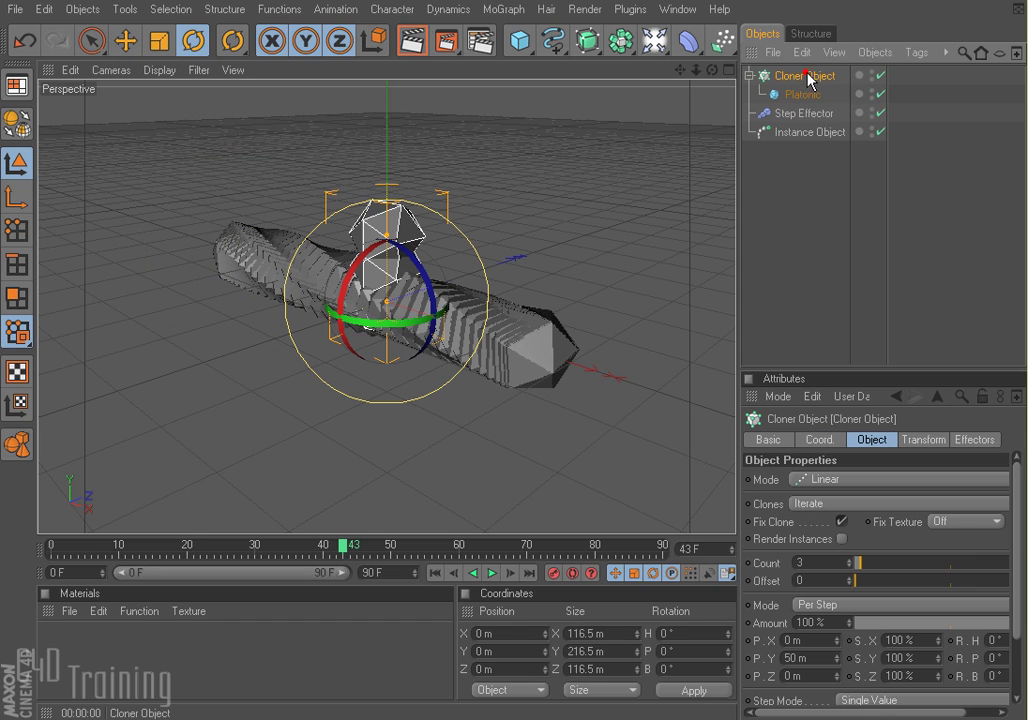
Step: Set the cloner to Radial mode on the ZY plane with a 156 m radius
left_click(842, 479)
left_click(828, 533)
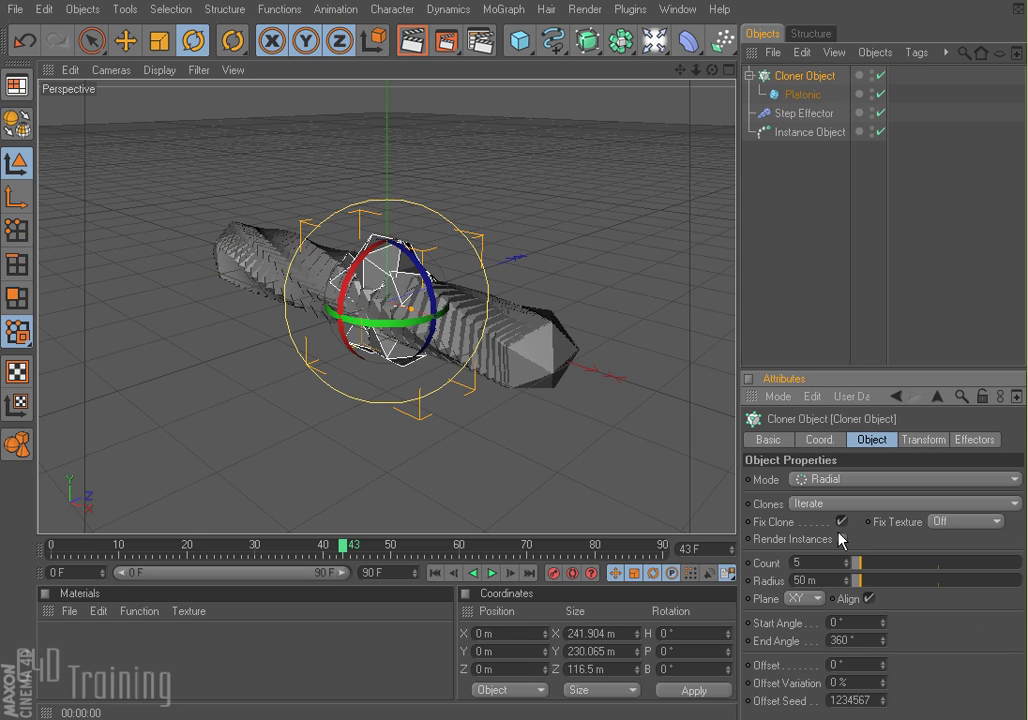
left_click(812, 599)
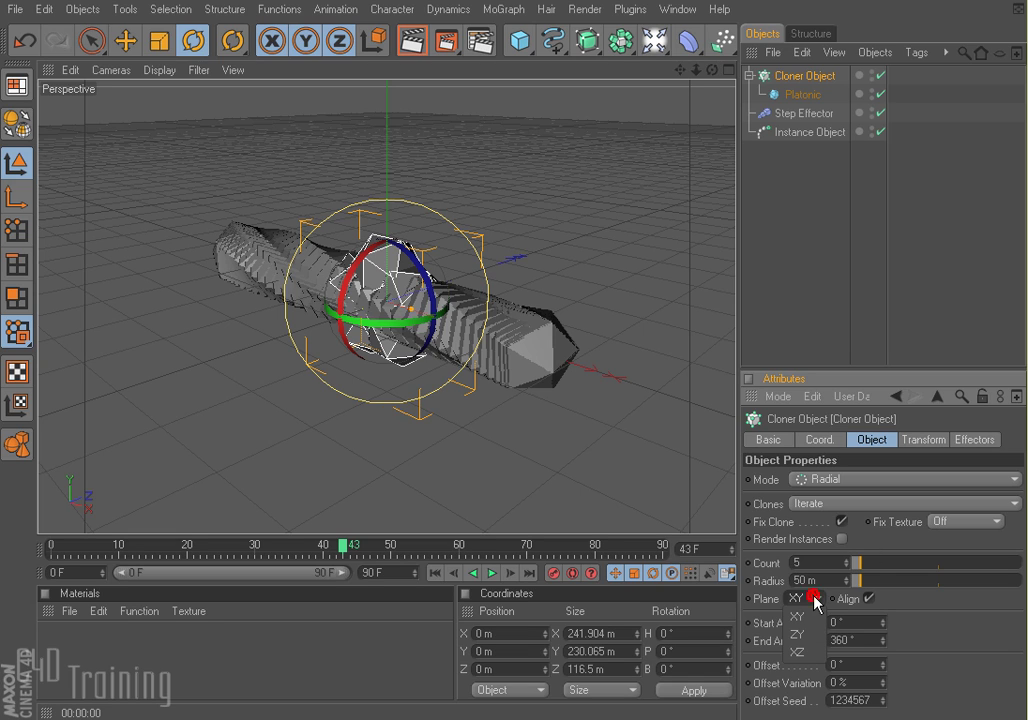
left_click(805, 634)
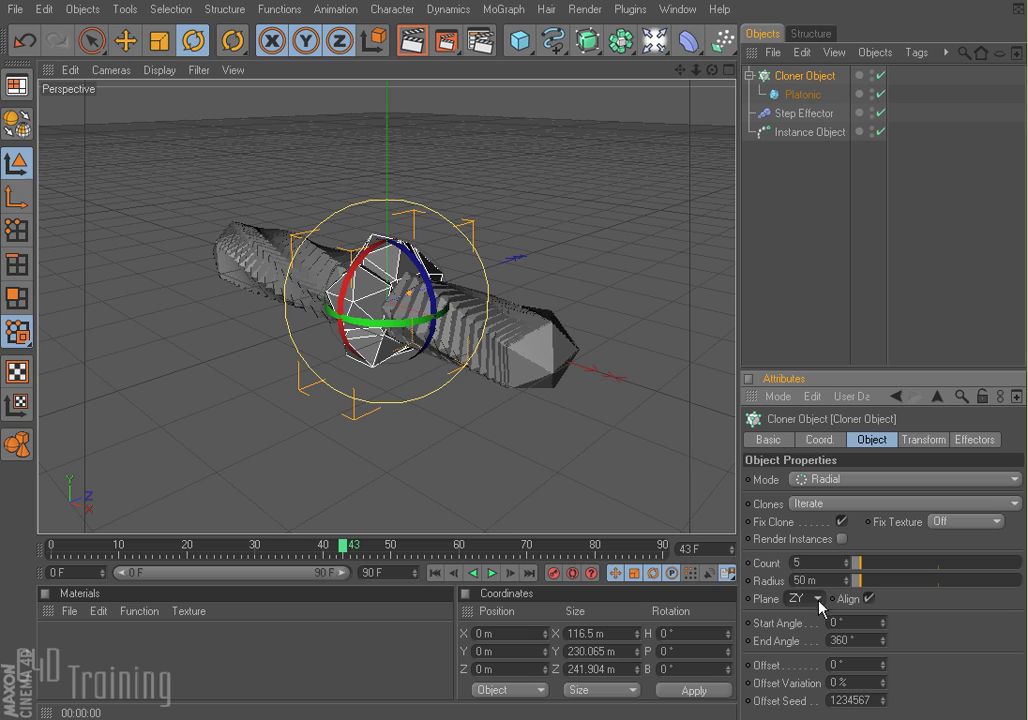
mouse_move(860, 580)
left_mouse_down()
mouse_move(890, 591)
mouse_move(878, 585)
left_mouse_up()
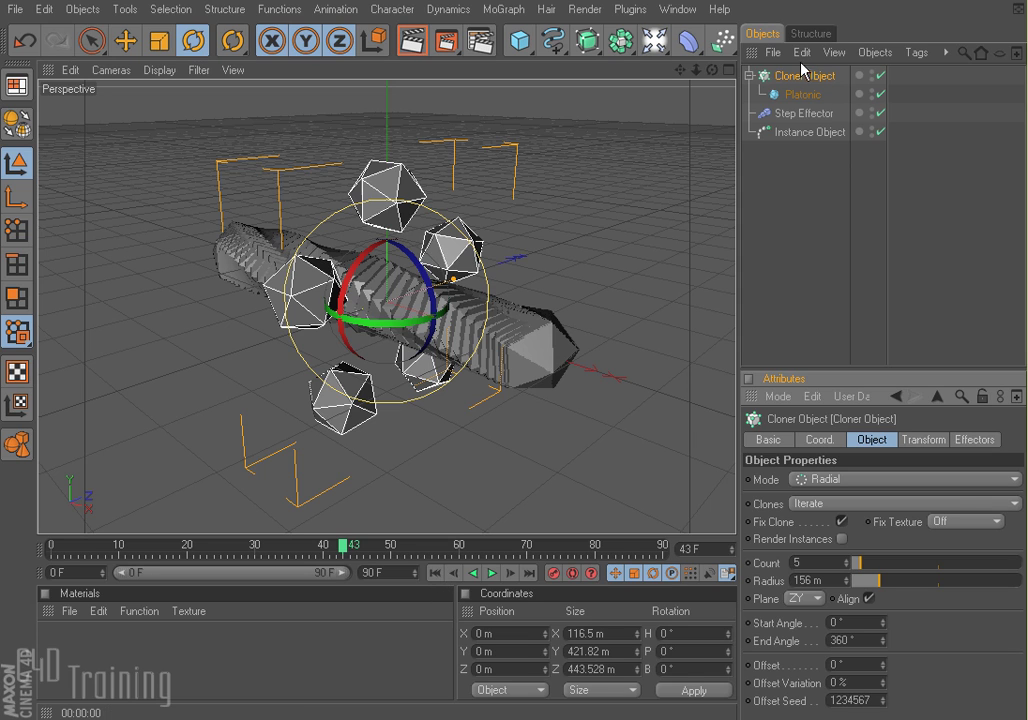
left_click(808, 131)
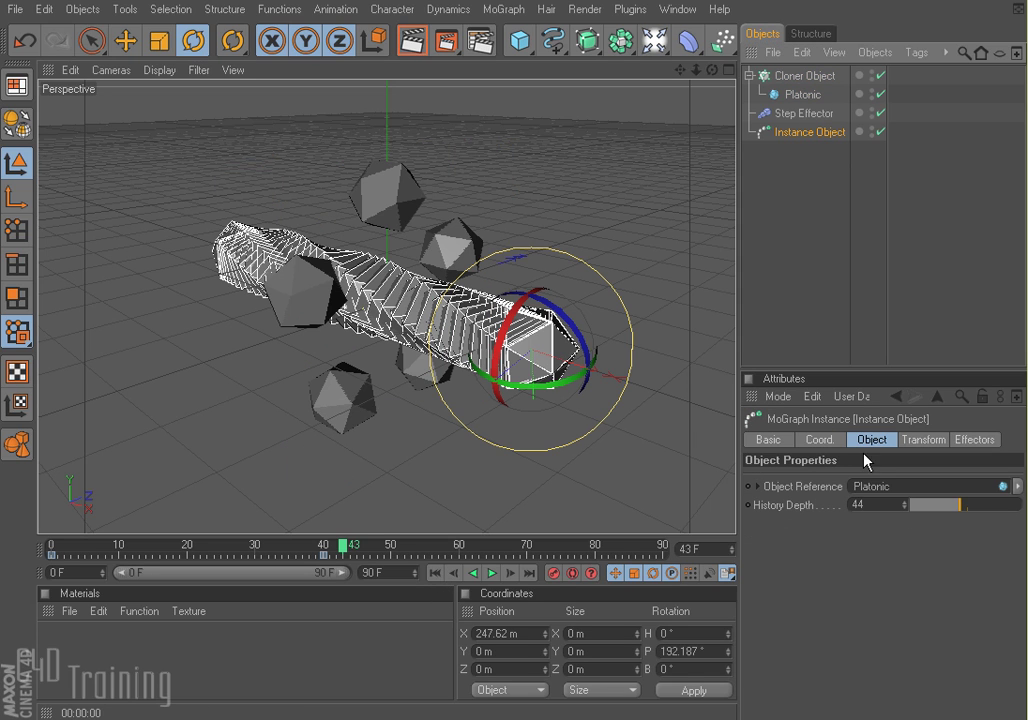
Step: Set the Cloner Object as the instance's reference and play the ring's trails from frame 0
left_click_drag(800, 78, 867, 487)
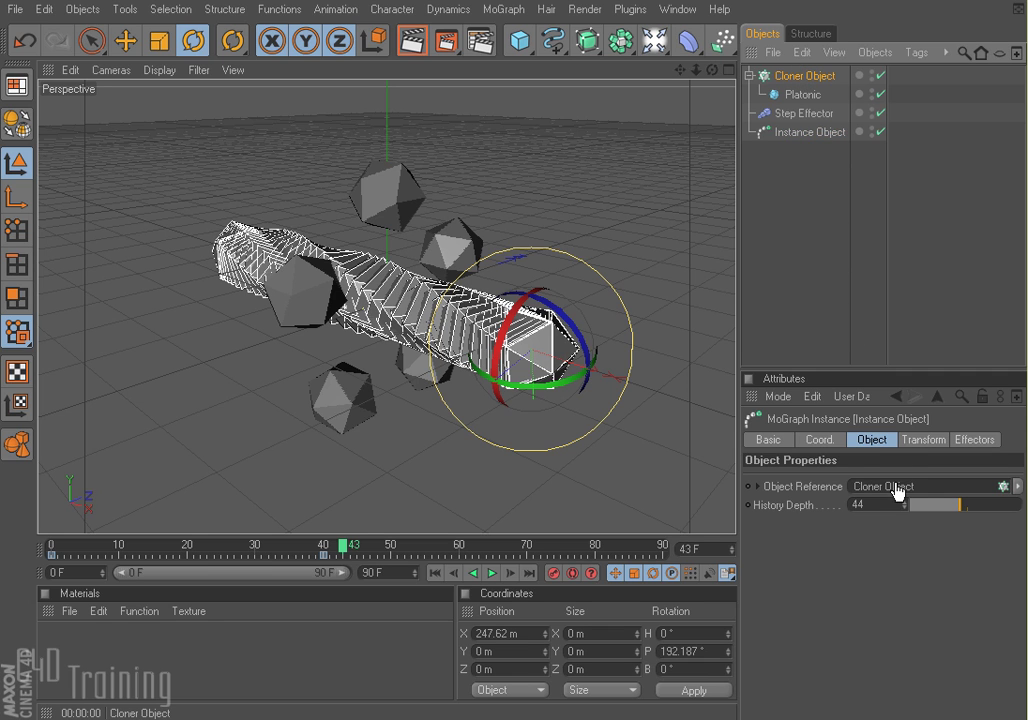
left_click(435, 573)
left_click(491, 573)
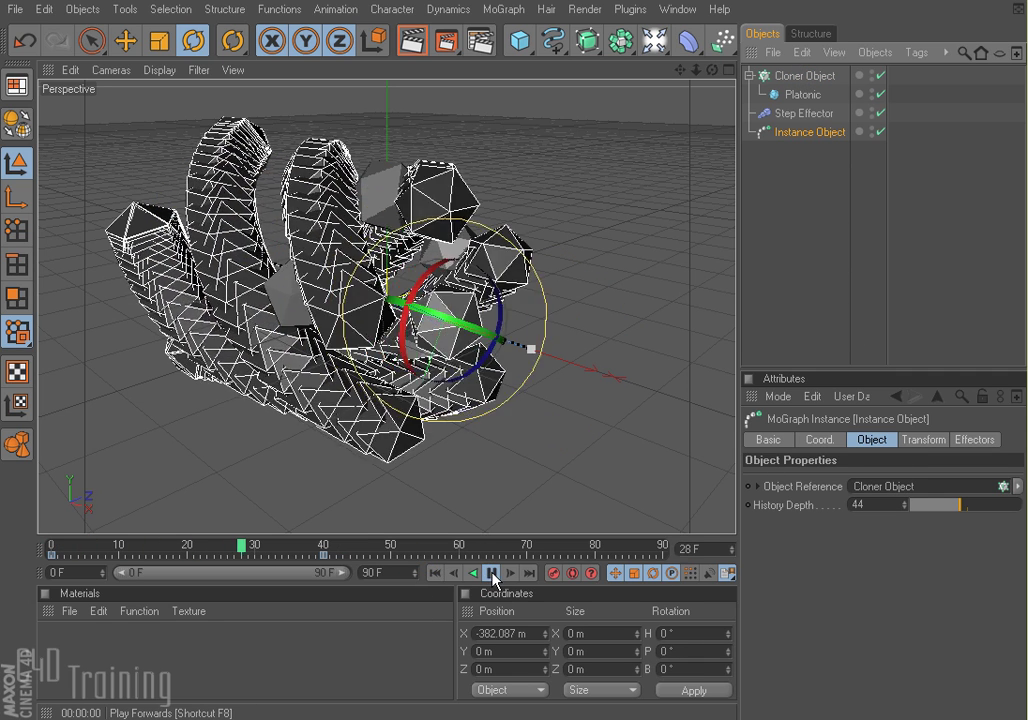
left_click(796, 200)
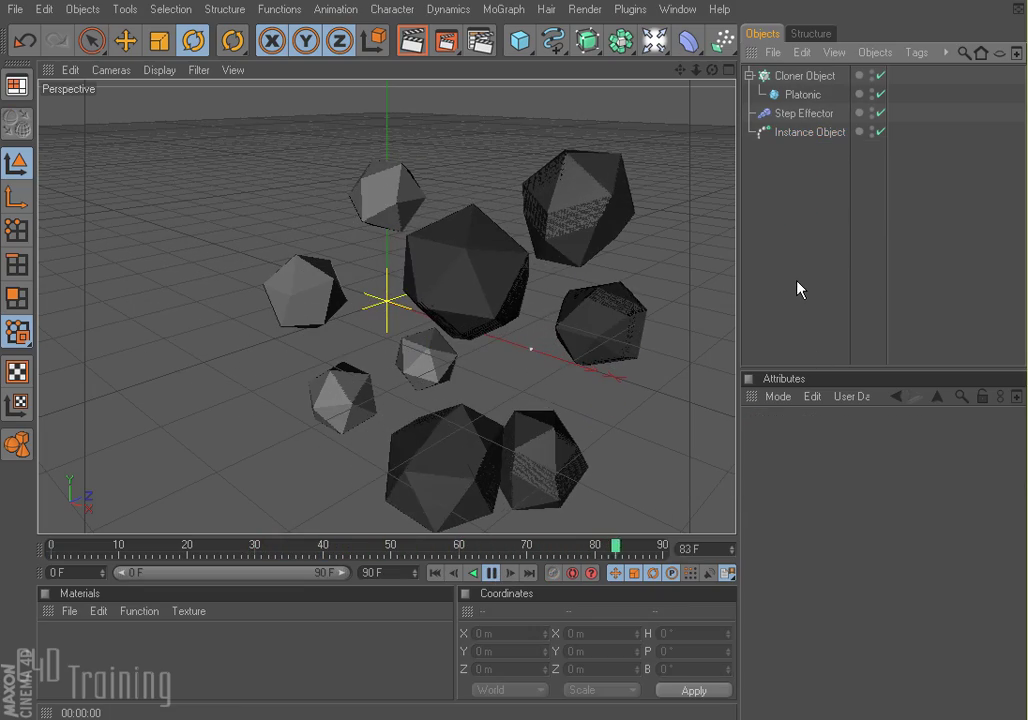